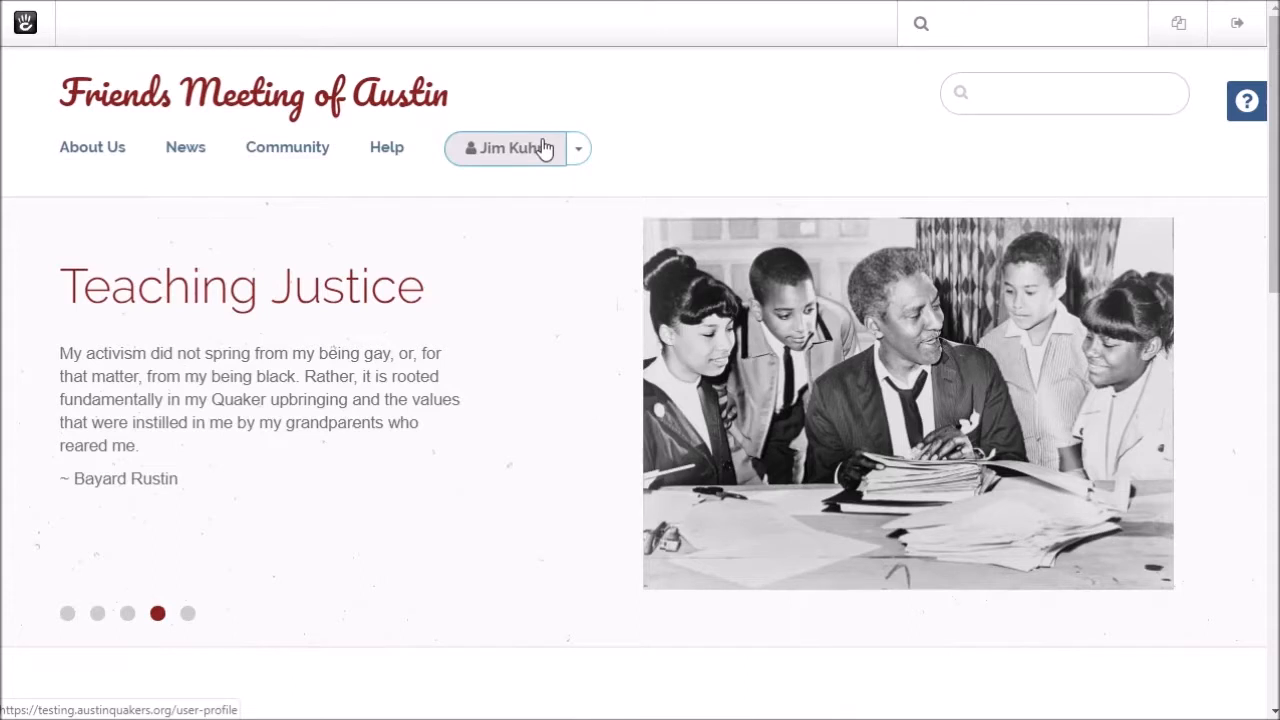
Open the Peace and Social Concerns page from the community's list of committees.
mouse_move(252, 158)
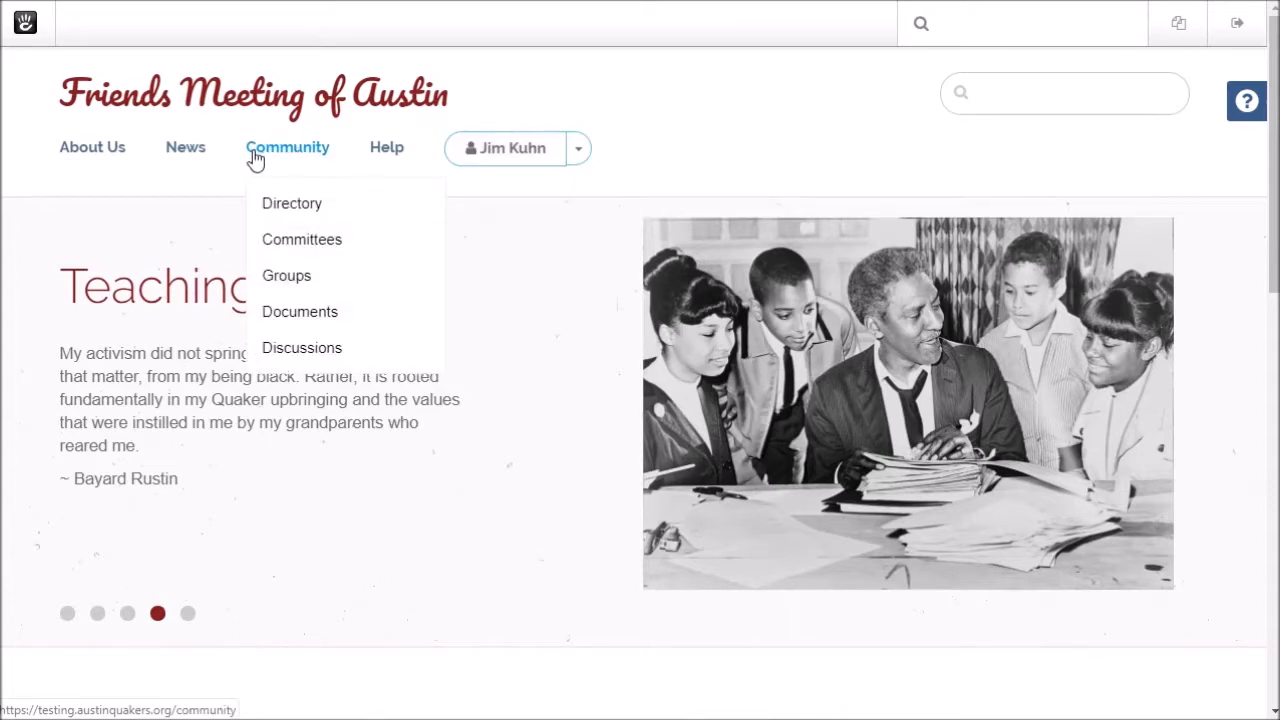
click(322, 251)
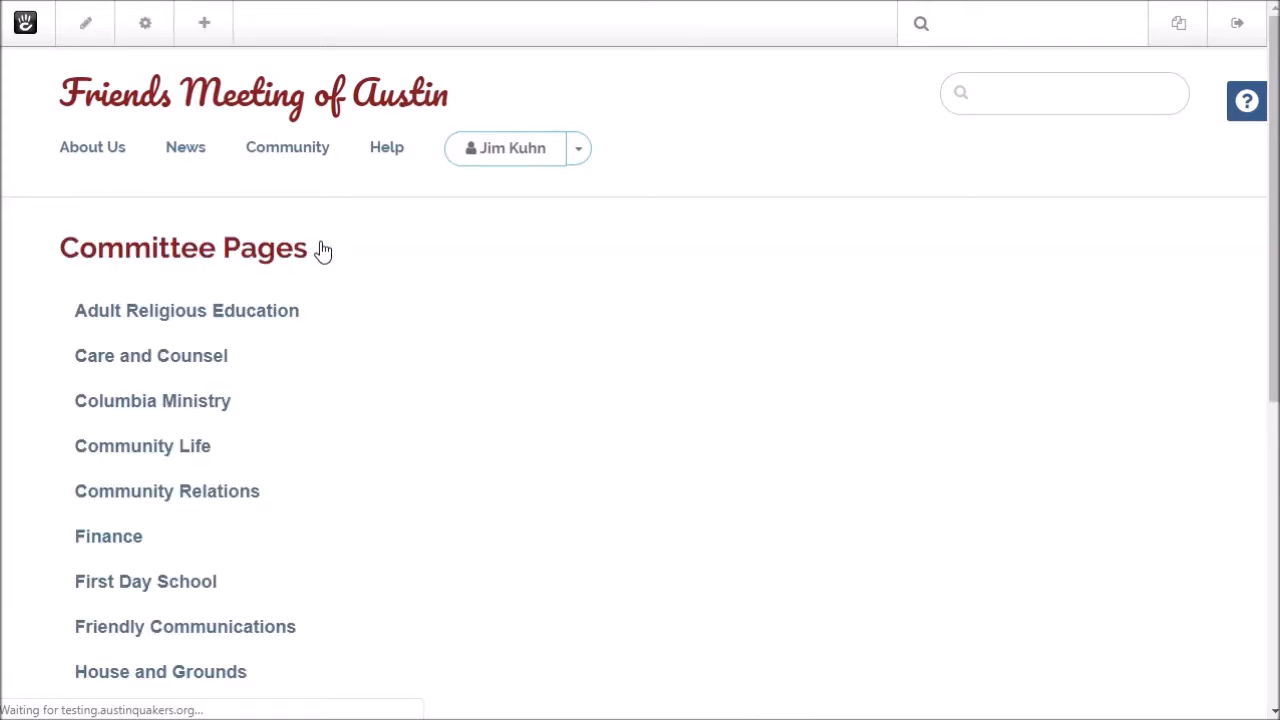
scroll(420, 321, down, 4)
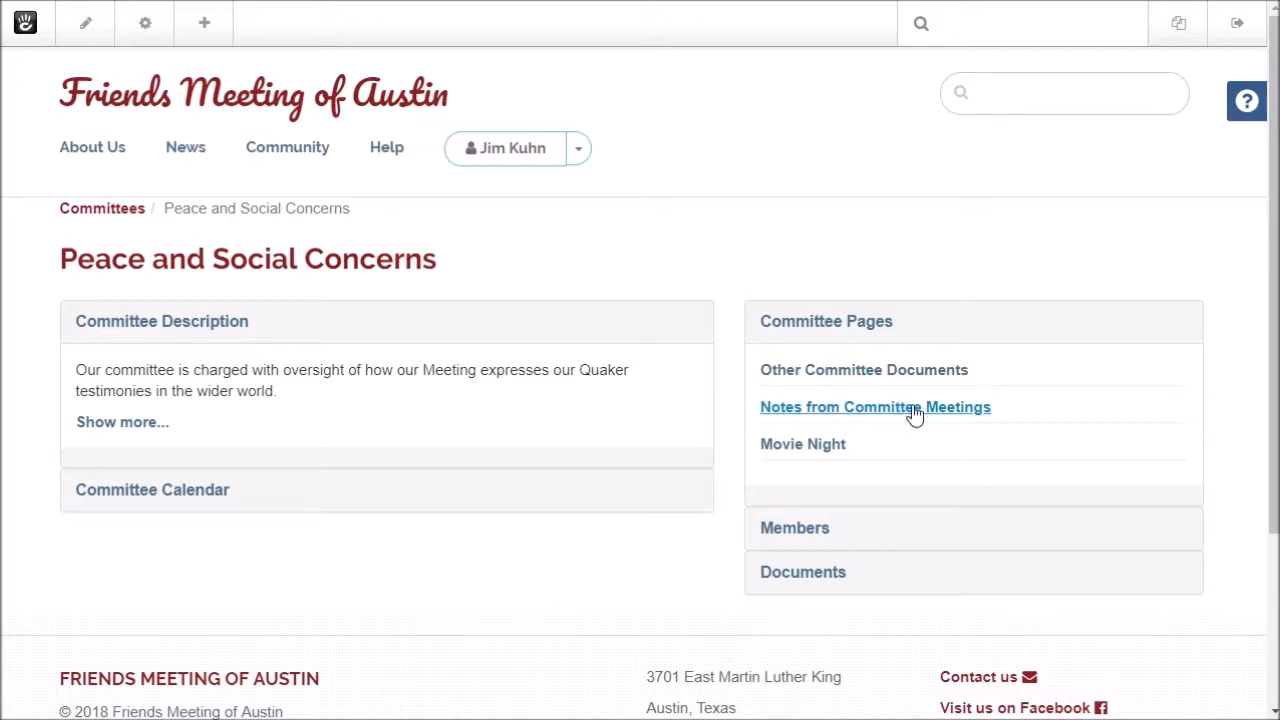
Review the committee's Members section, collapse it, and expand the Documents section to view its files.
click(813, 538)
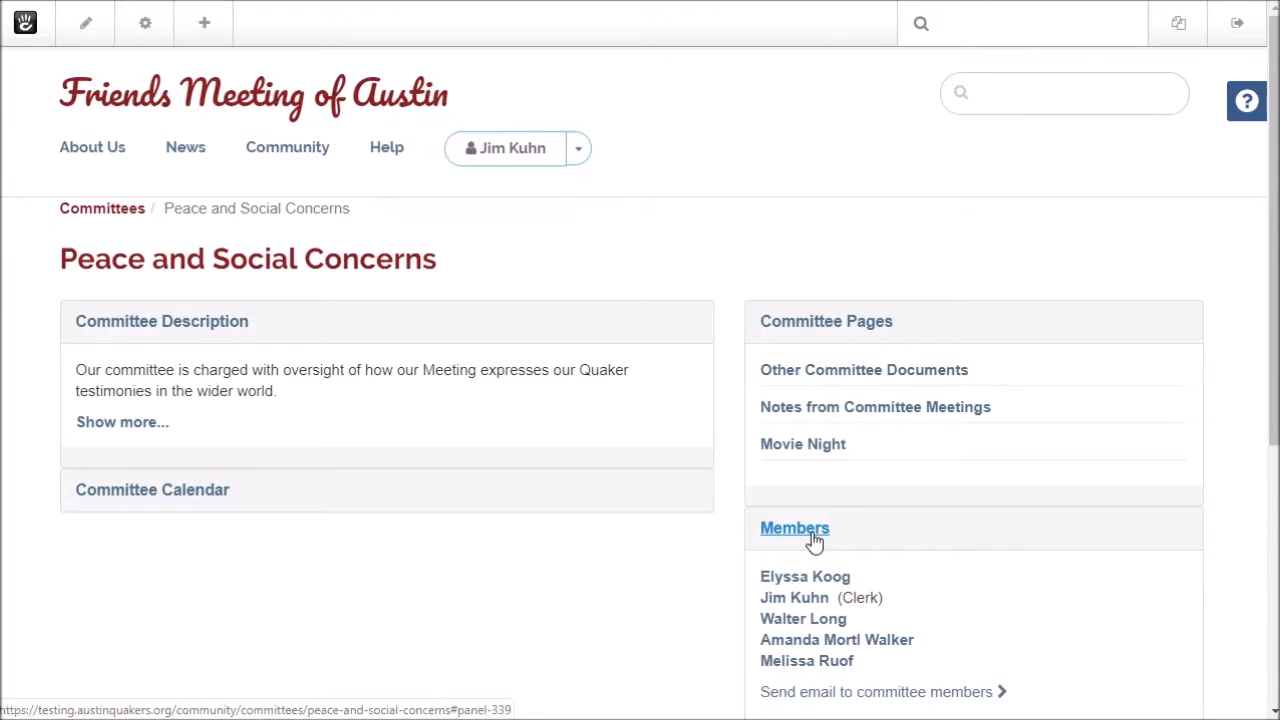
click(812, 538)
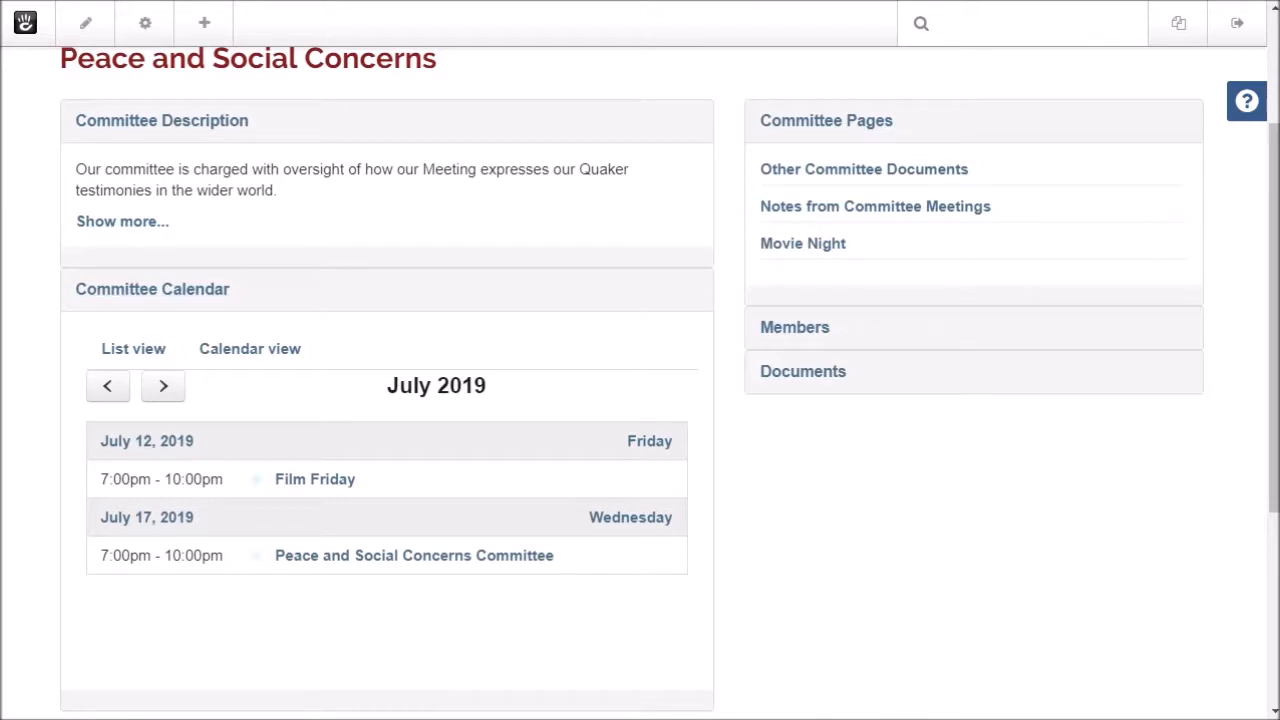
click(798, 373)
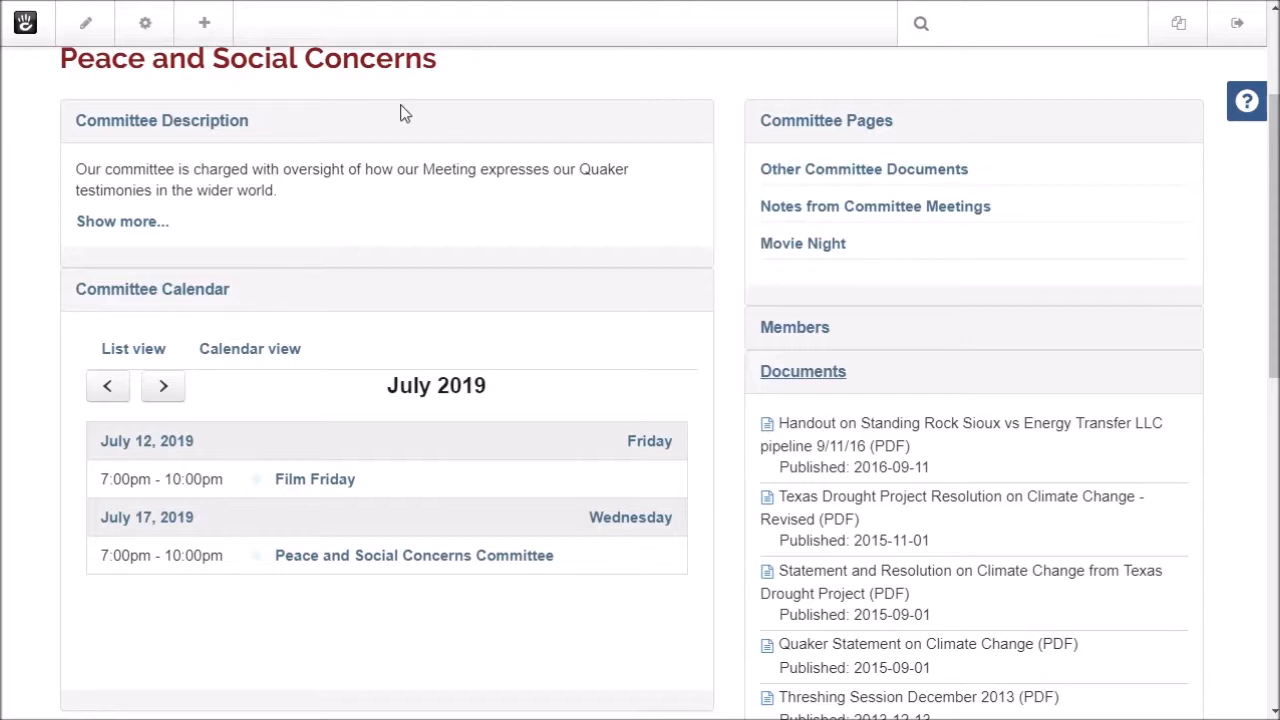
Switch the committee page to edit mode and move the block directly below Committee Pages into the wider main column.
click(87, 30)
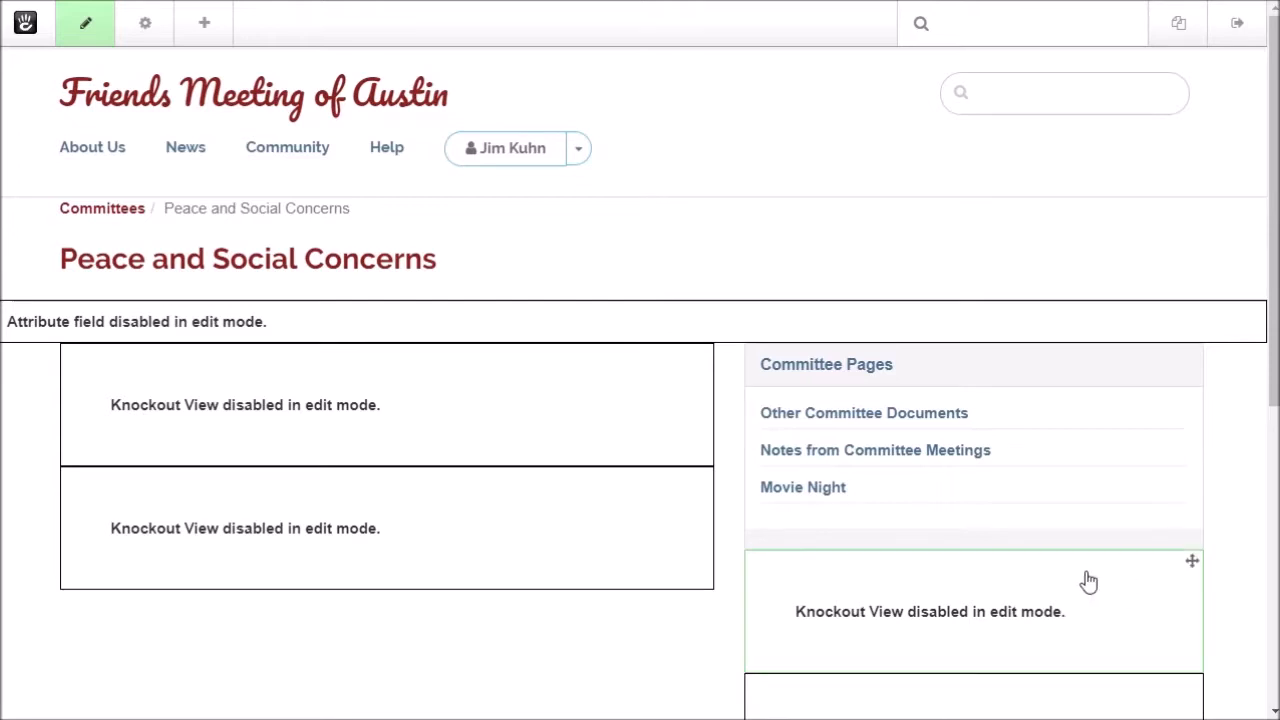
scroll(1086, 580, down, 1)
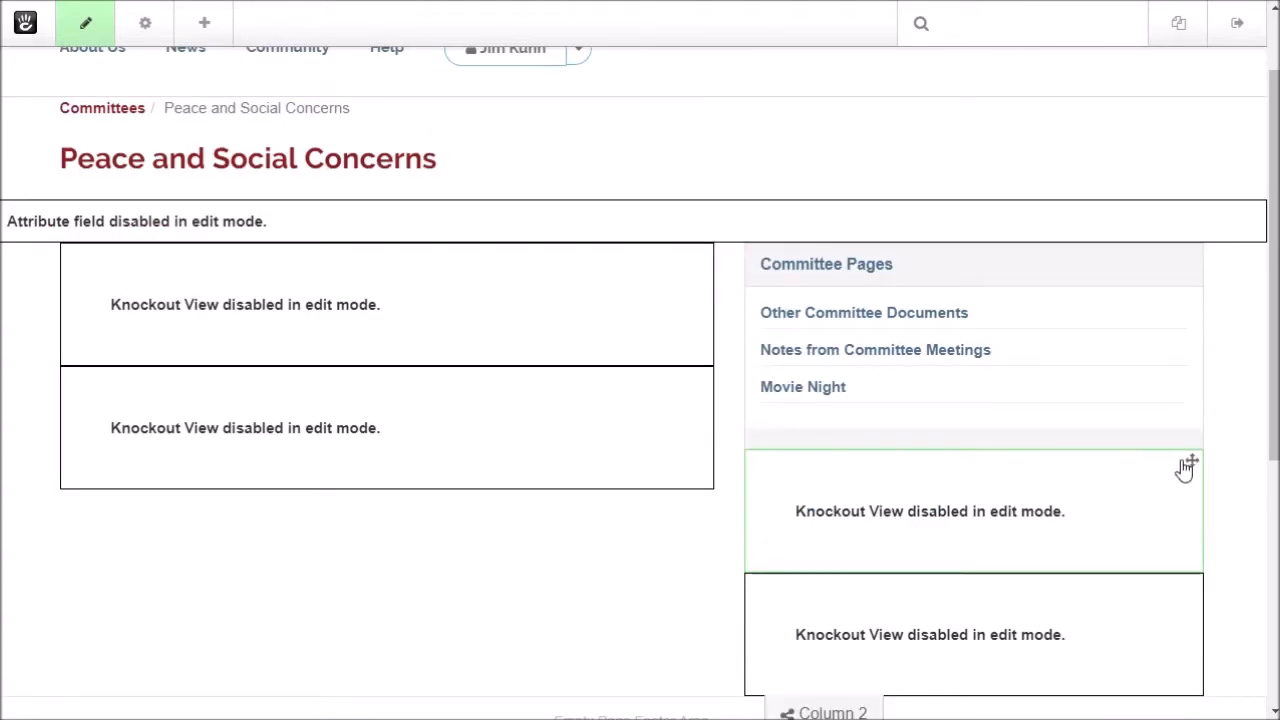
drag(1189, 460, 572, 327)
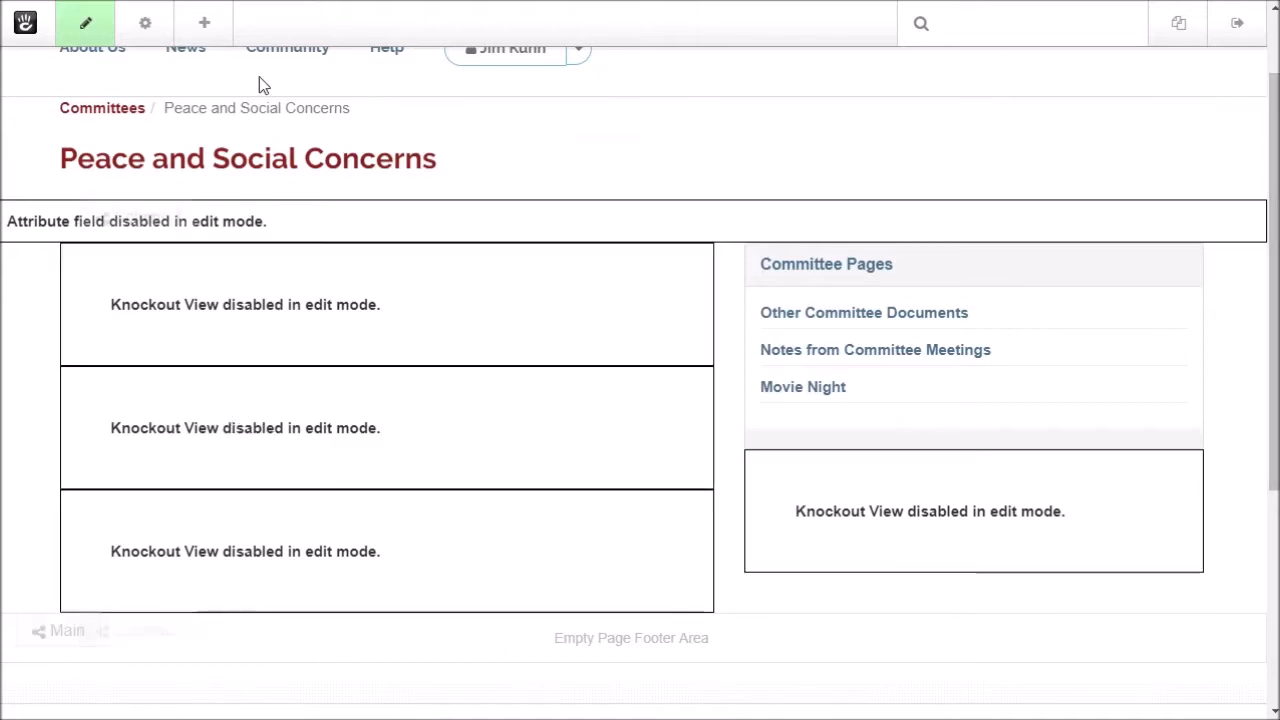
Add an Image block above Committee Pages, uploading and choosing Quakers_no_war.jpg as its picture.
click(207, 25)
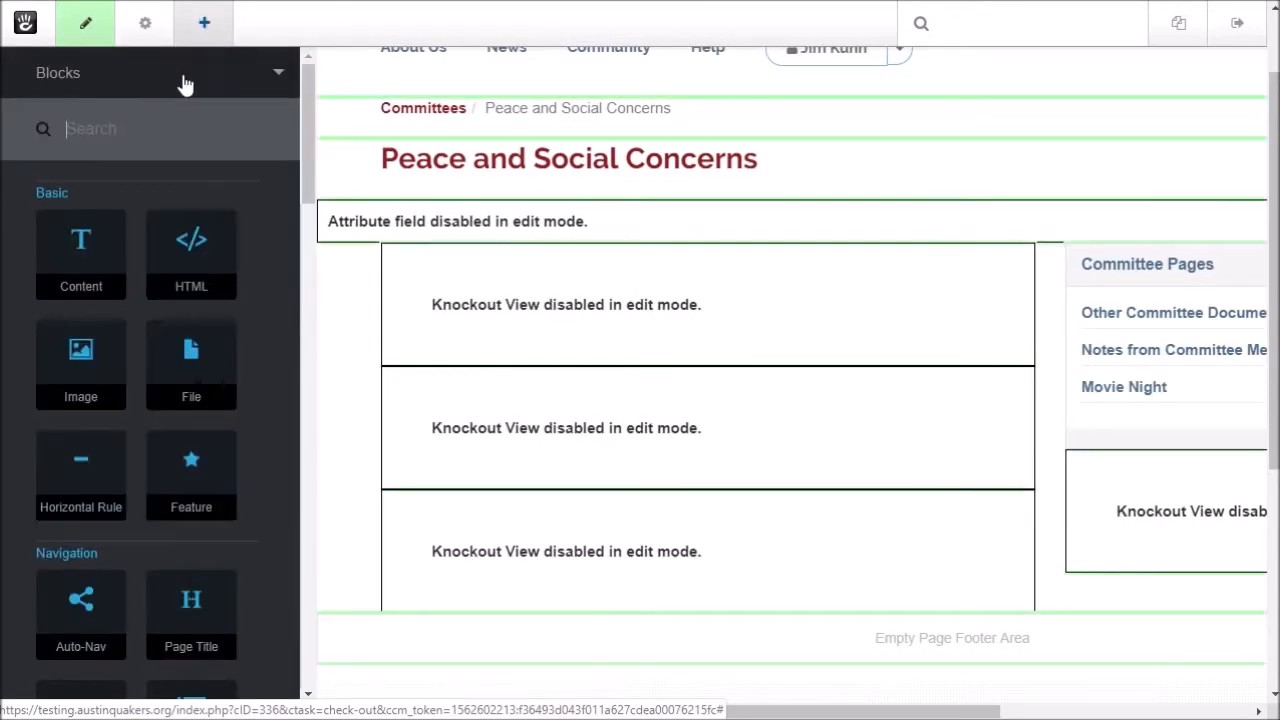
drag(85, 375, 880, 247)
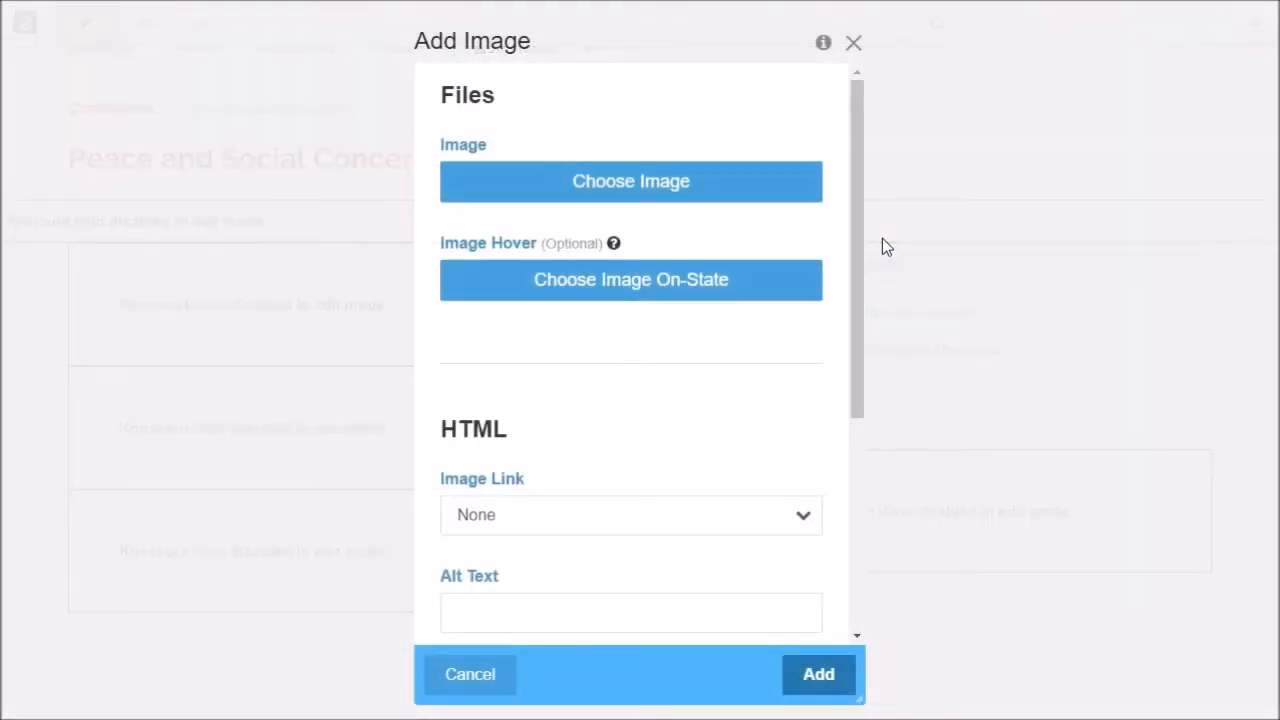
click(620, 185)
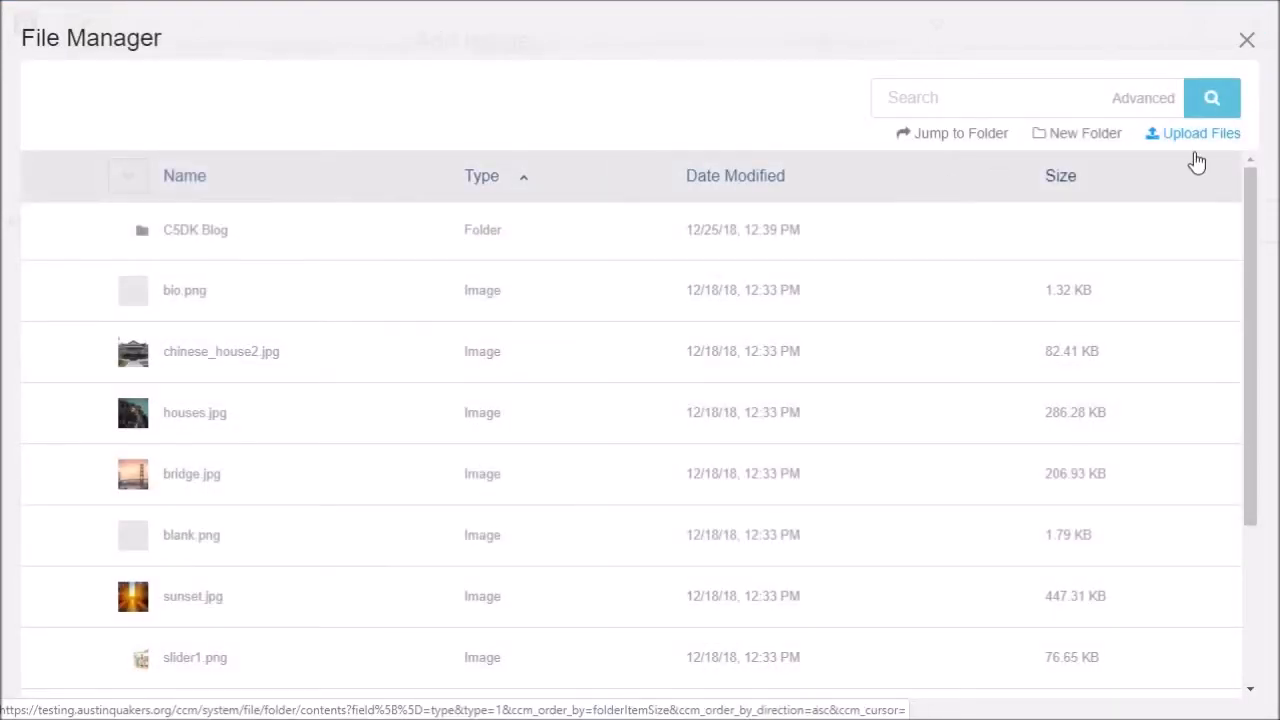
click(1203, 136)
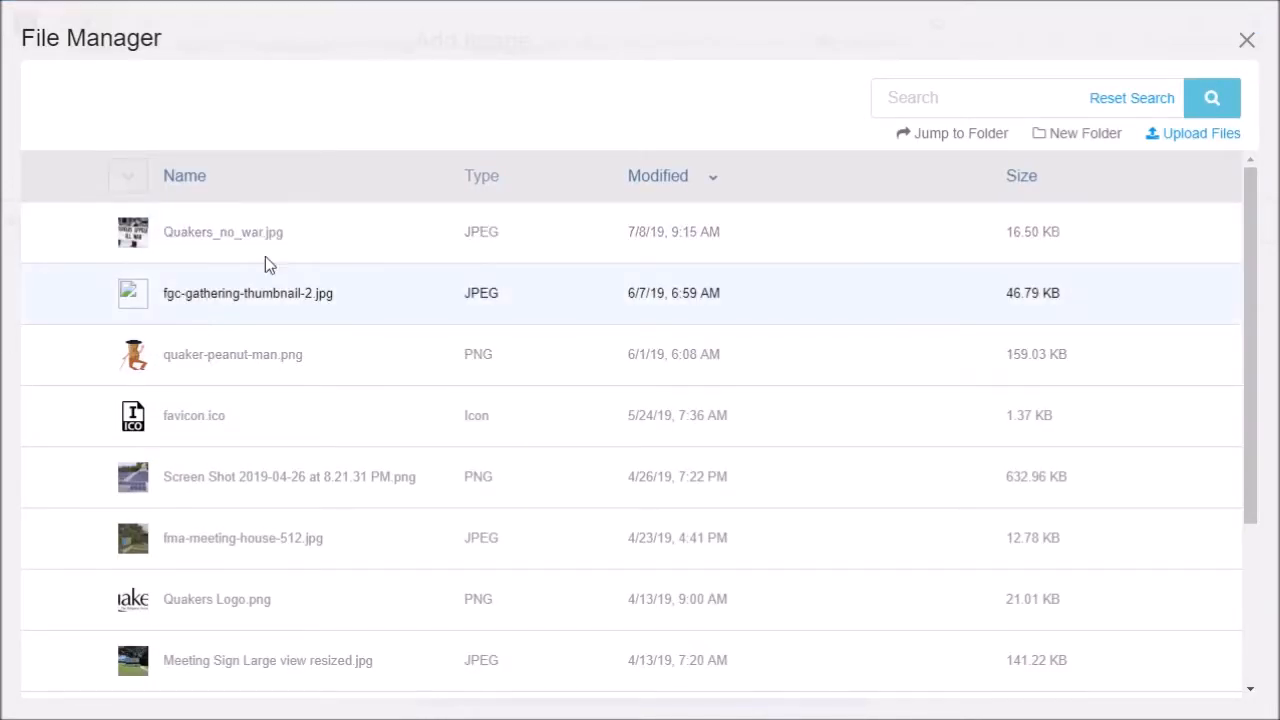
click(275, 244)
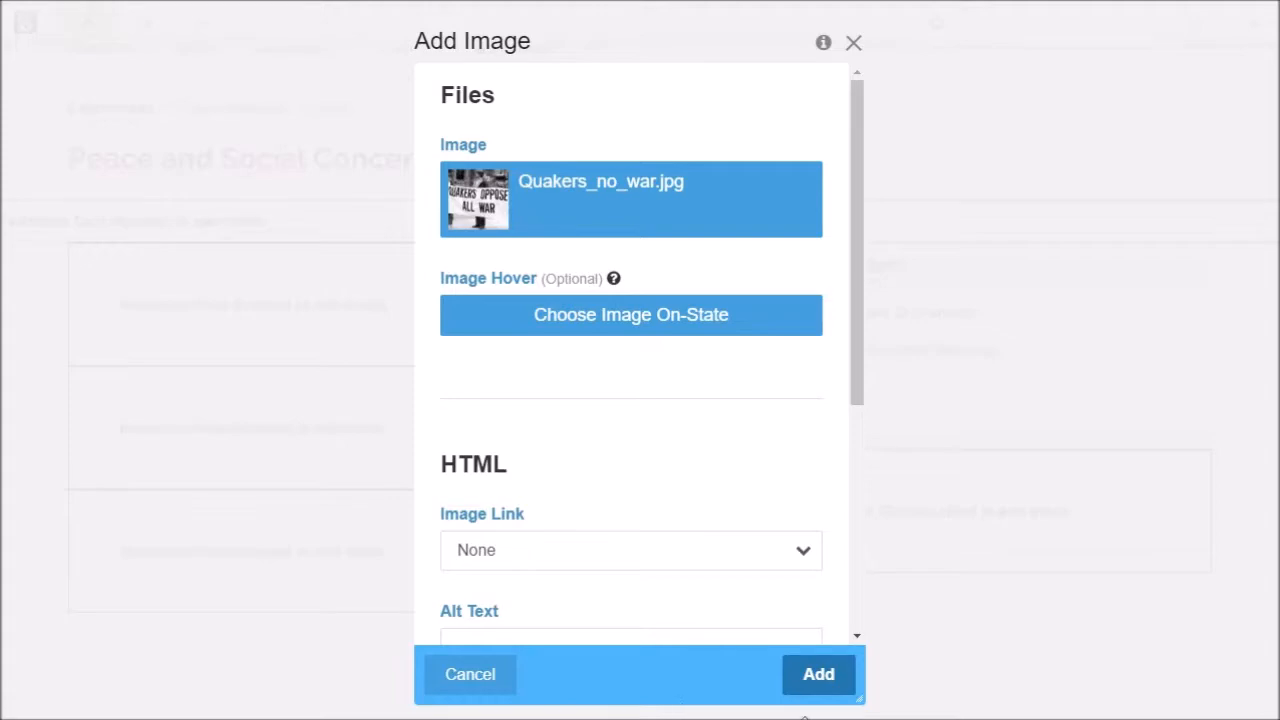
click(834, 684)
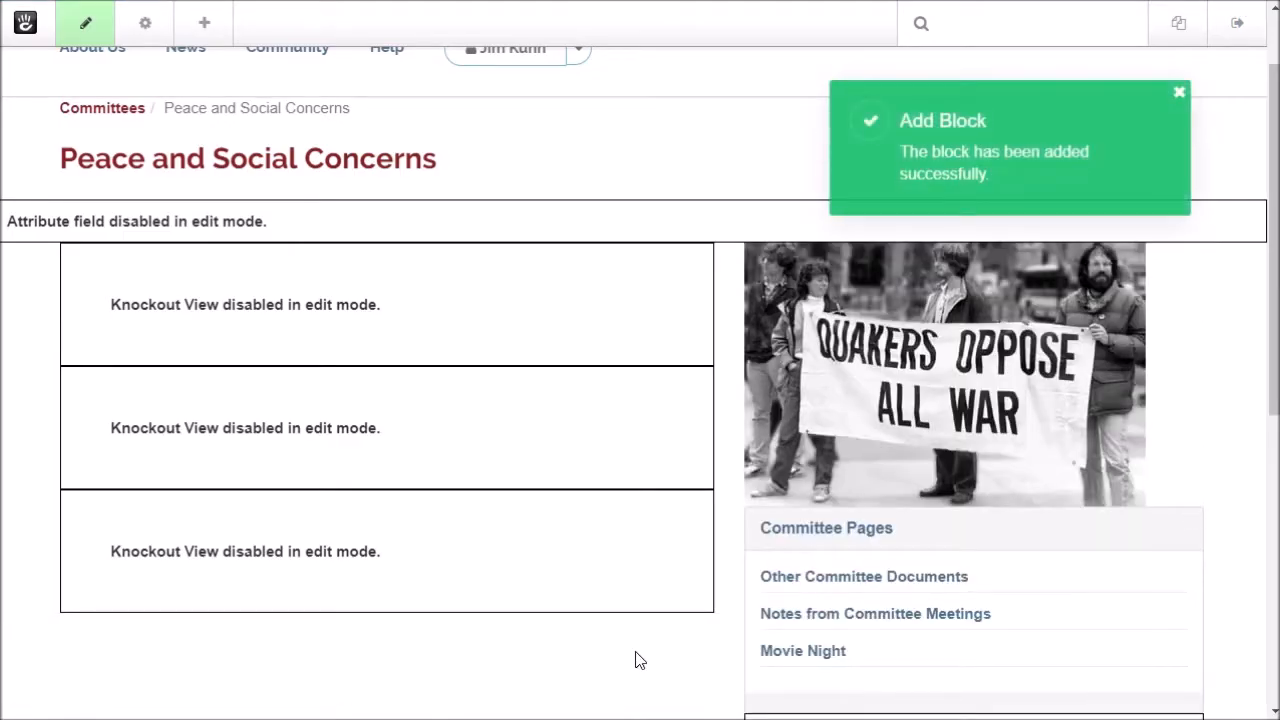
Find the Survey block by searching for "surv" and place it between the second and third blocks of the main column.
scroll(631, 659, down, 1)
scroll(631, 659, down, 1)
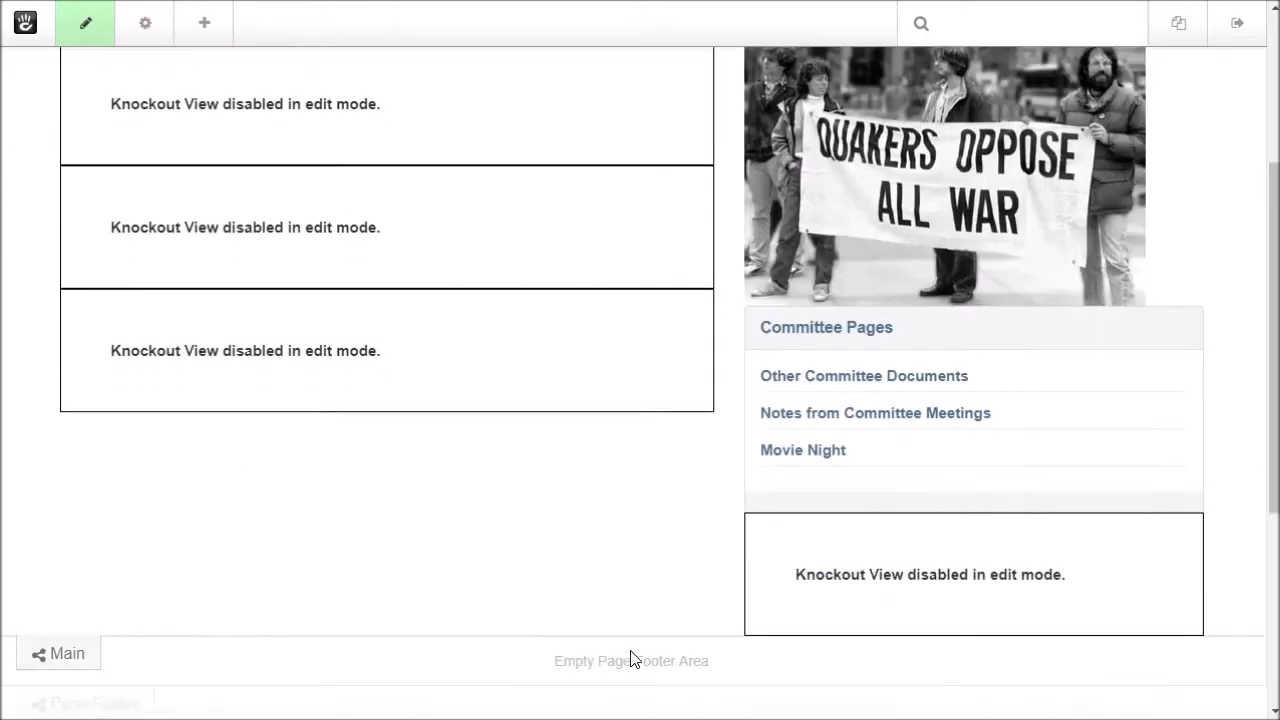
scroll(631, 659, up, 1)
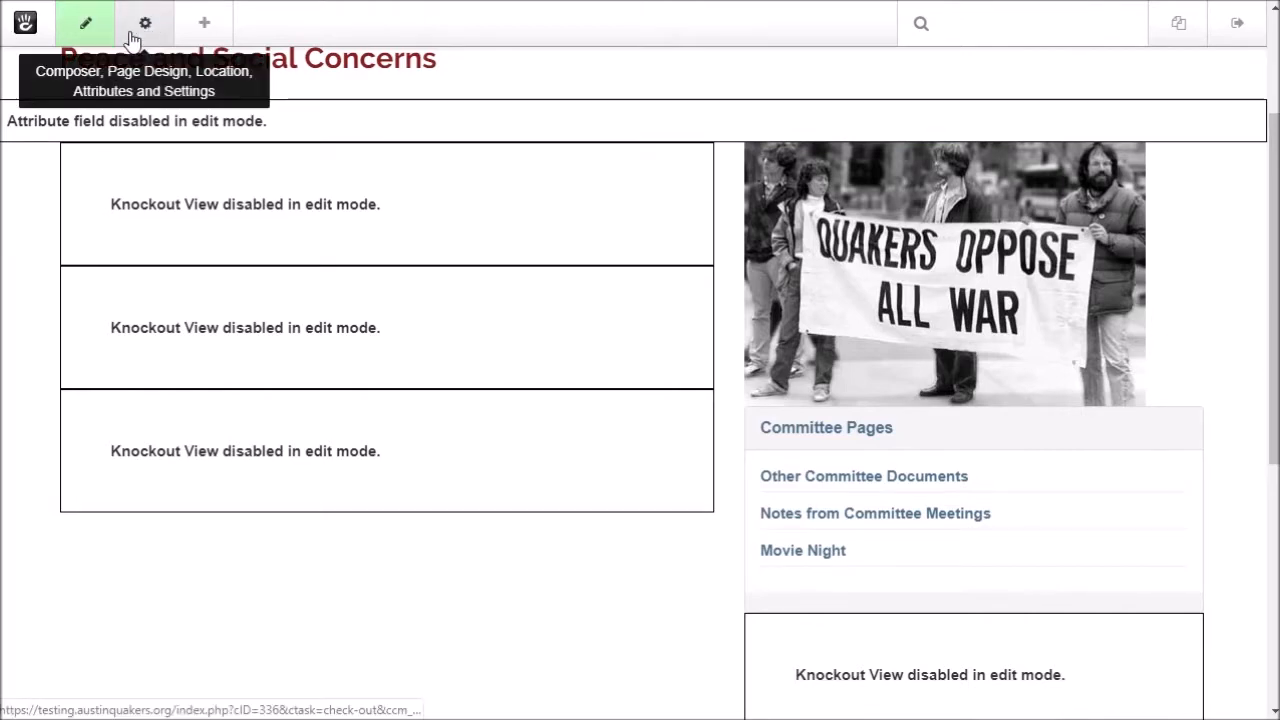
click(203, 30)
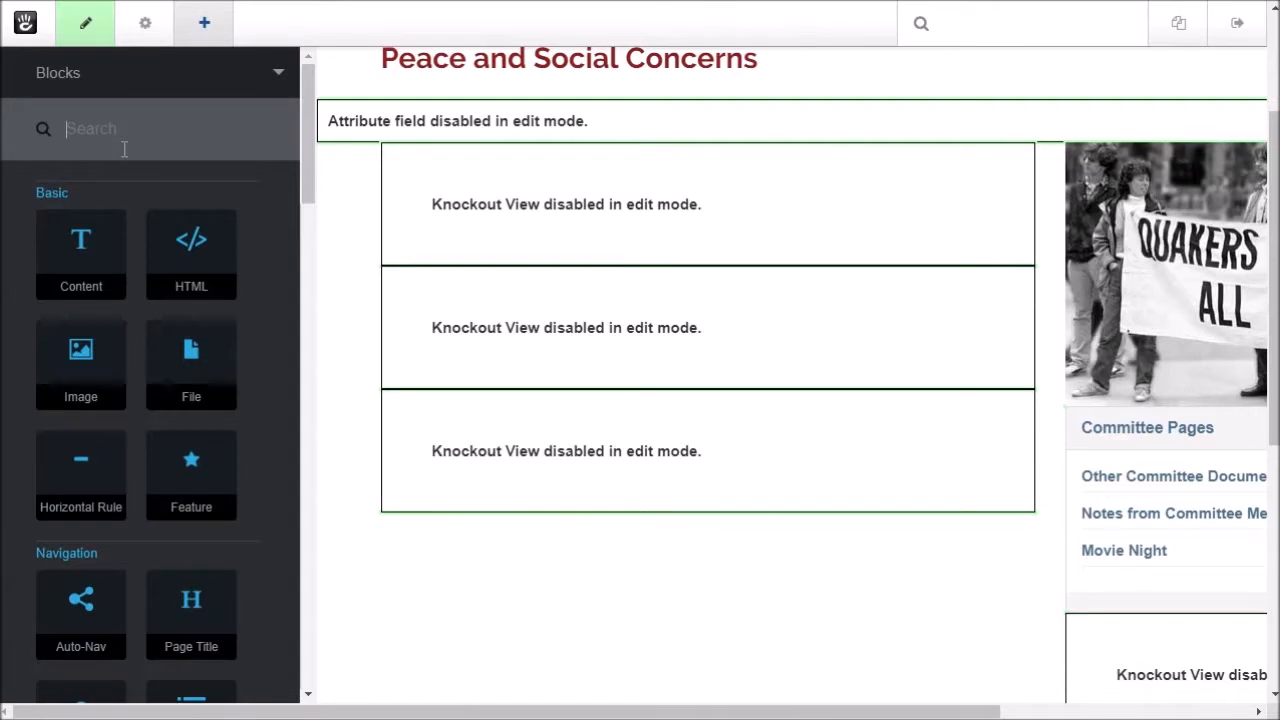
text(surv)
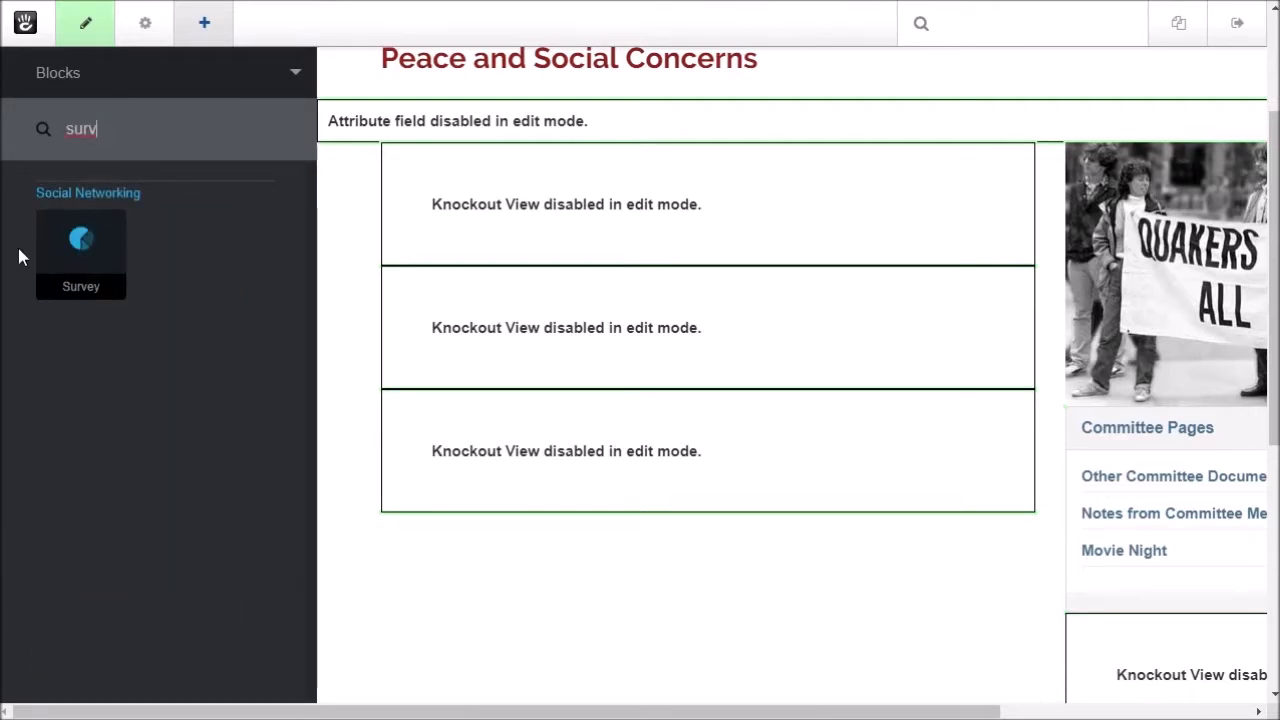
drag(79, 249, 505, 396)
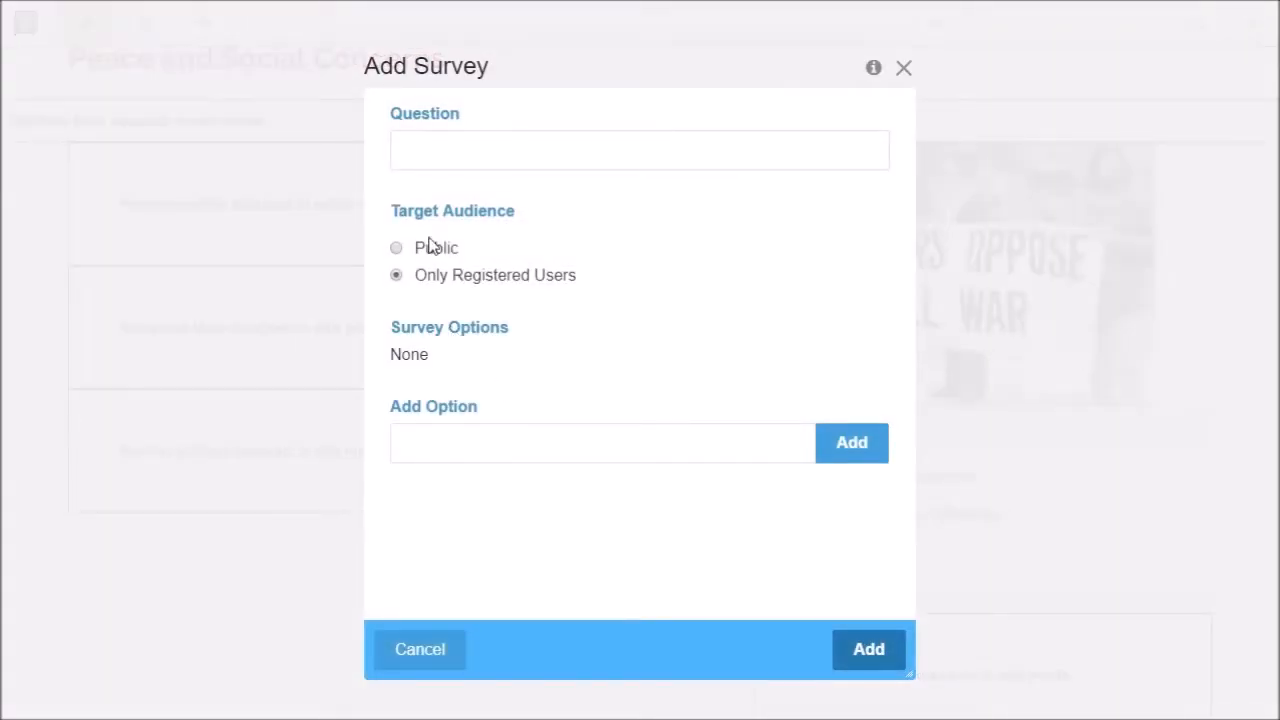
Set the survey question to "Where should we go for our committee brunch?".
click(471, 140)
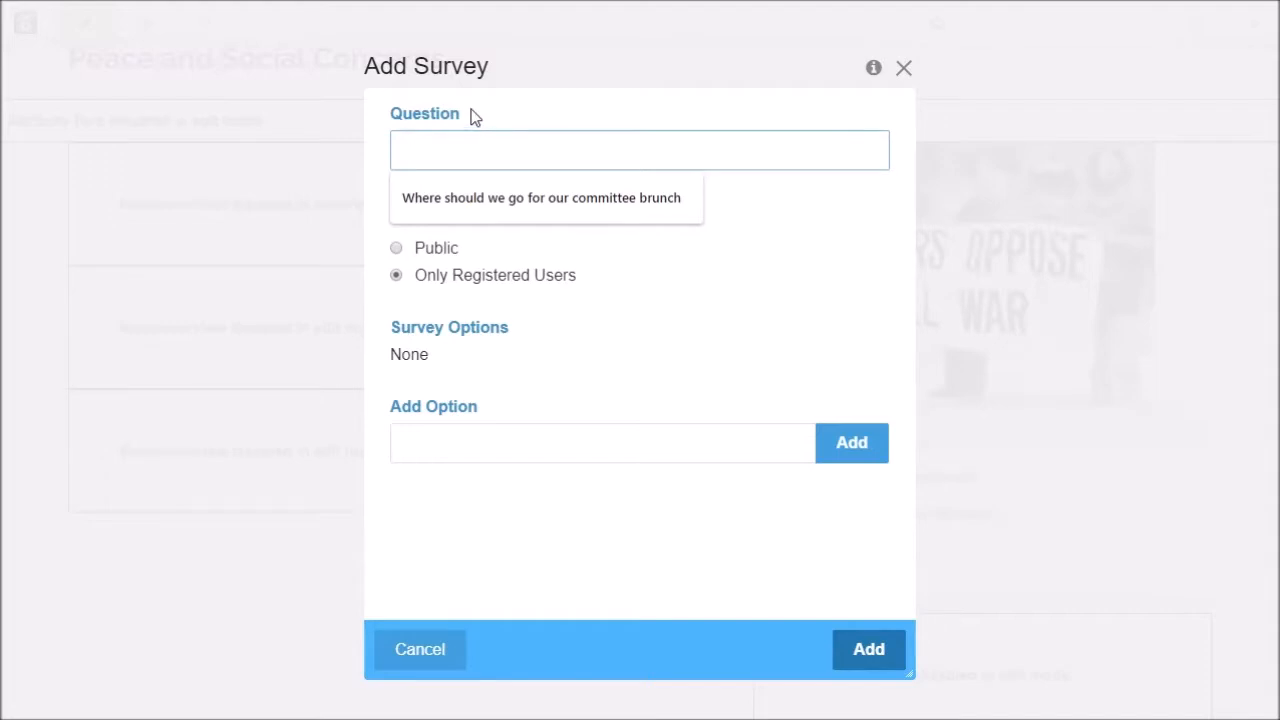
click(503, 197)
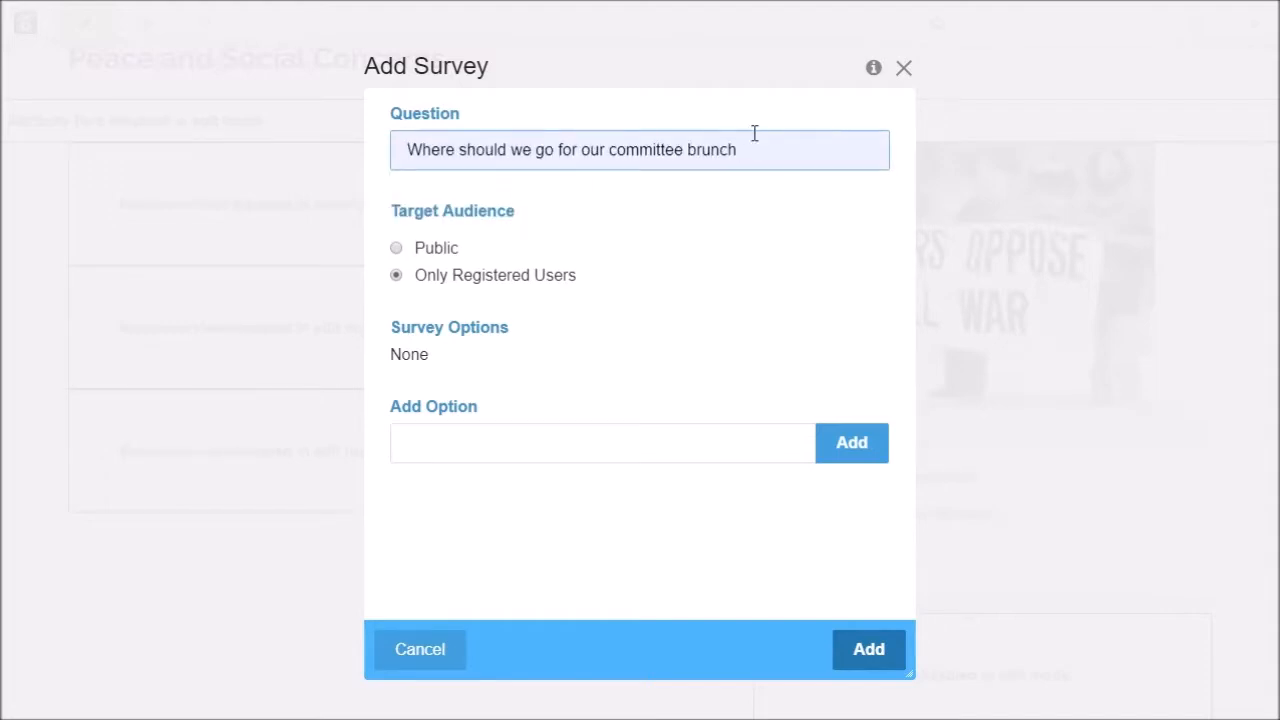
text(?)
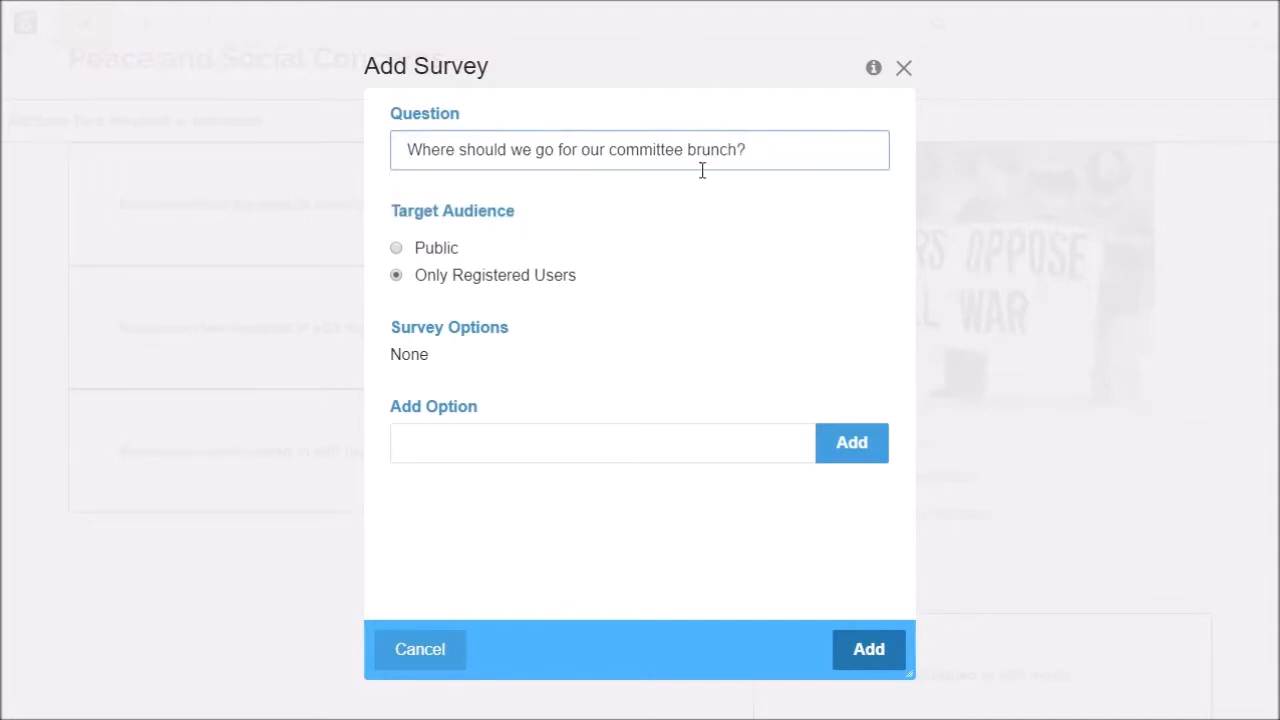
Give the survey the options Batch Kolaches, Kerbey Lane and Kickbutt Coffee, and add it to the page.
click(690, 430)
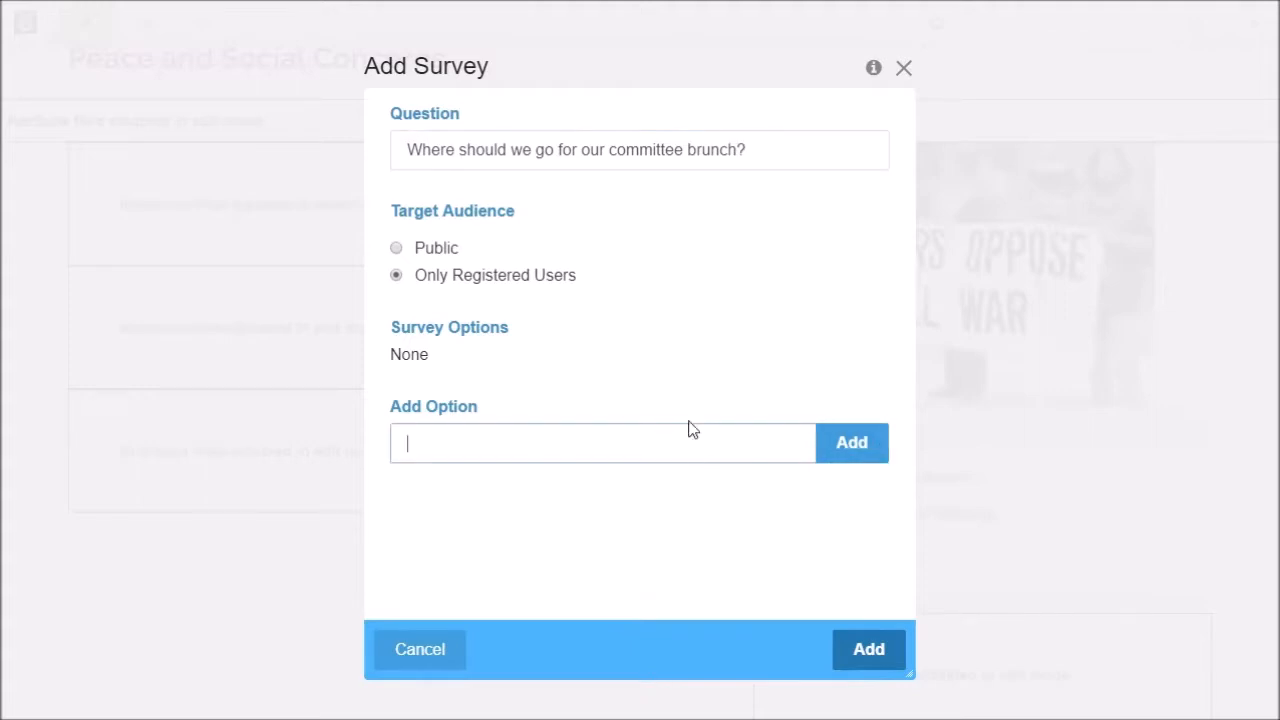
text(Batch Kolaches)
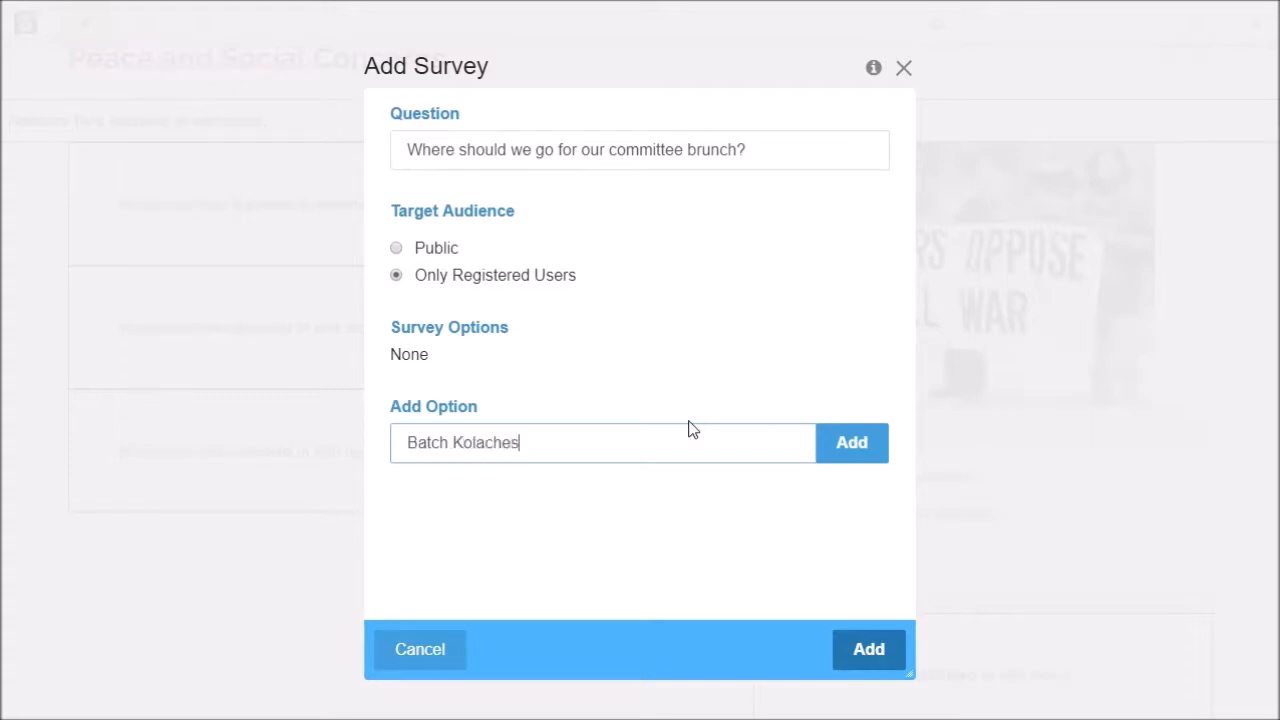
click(849, 446)
click(533, 461)
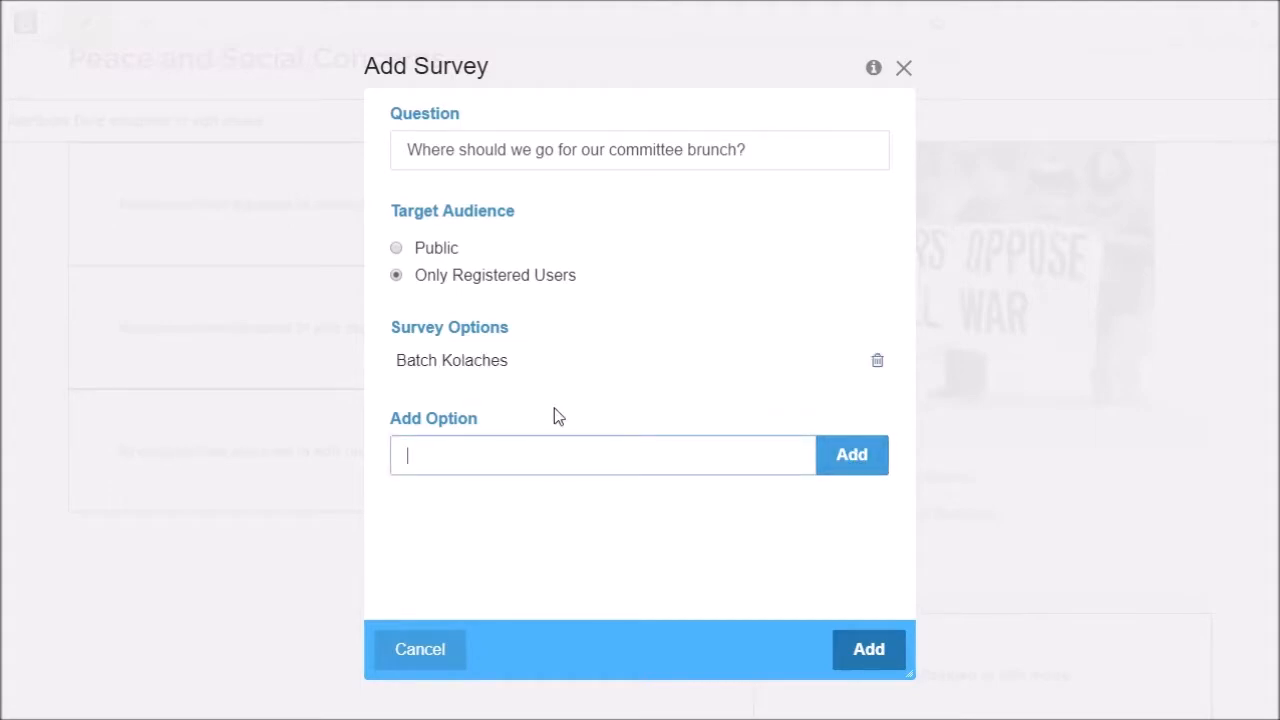
text(Kerbey Lane)
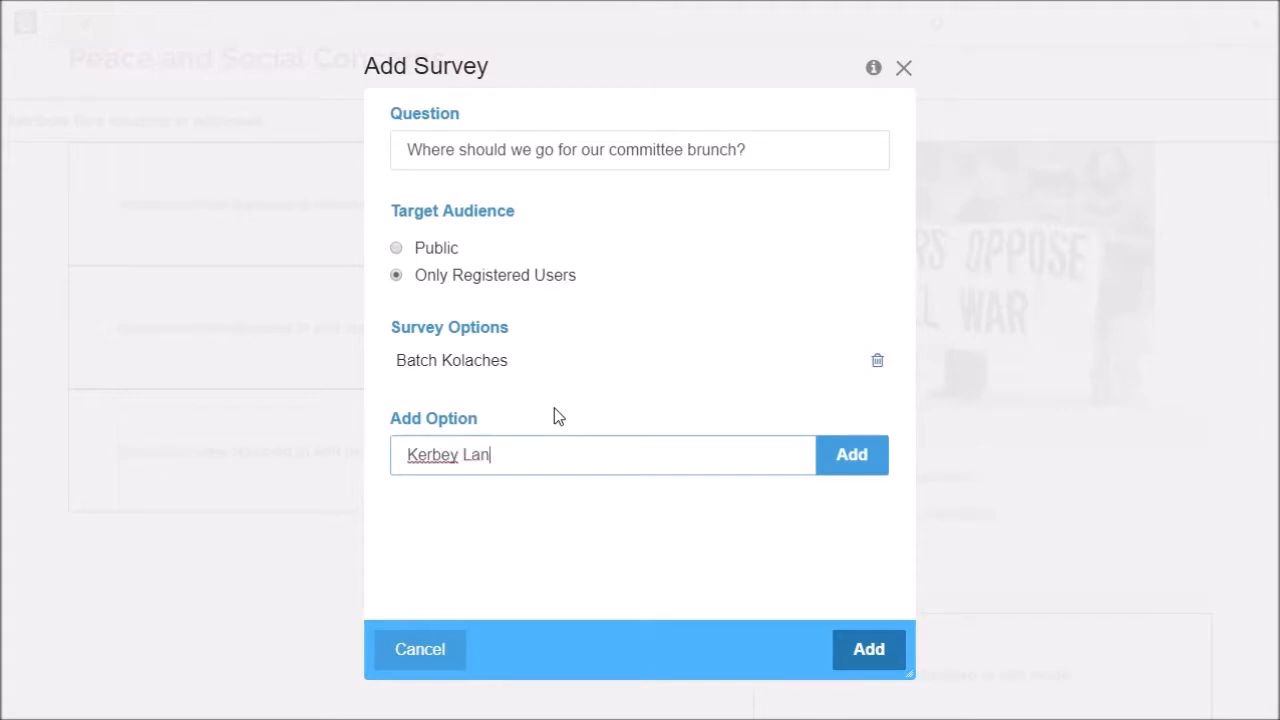
click(851, 472)
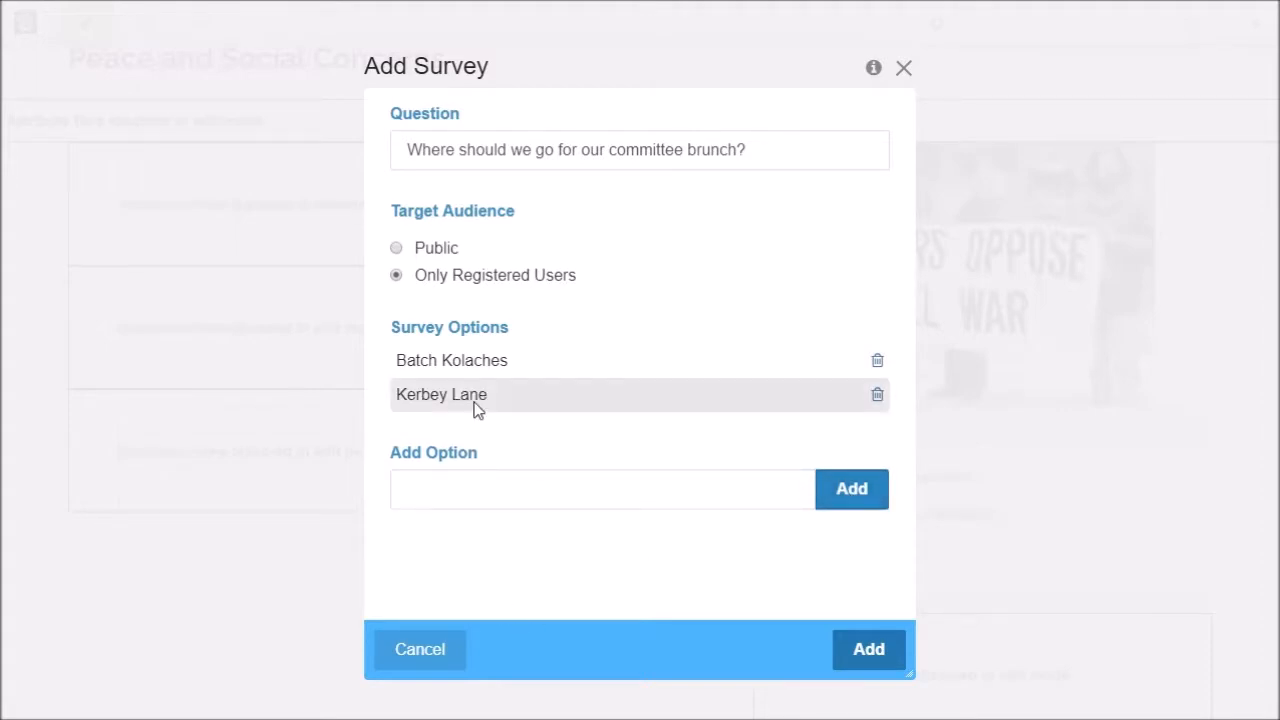
click(456, 481)
text(Ki)
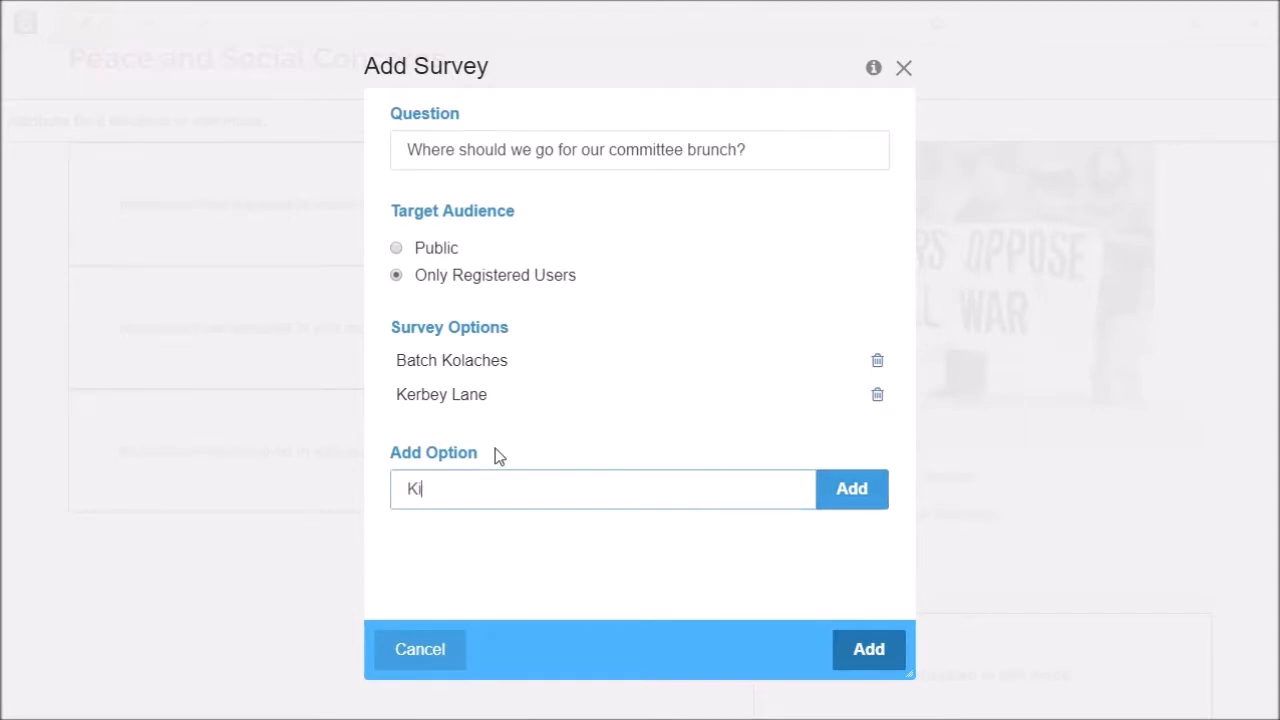
text(ckbutt Coffee)
click(845, 498)
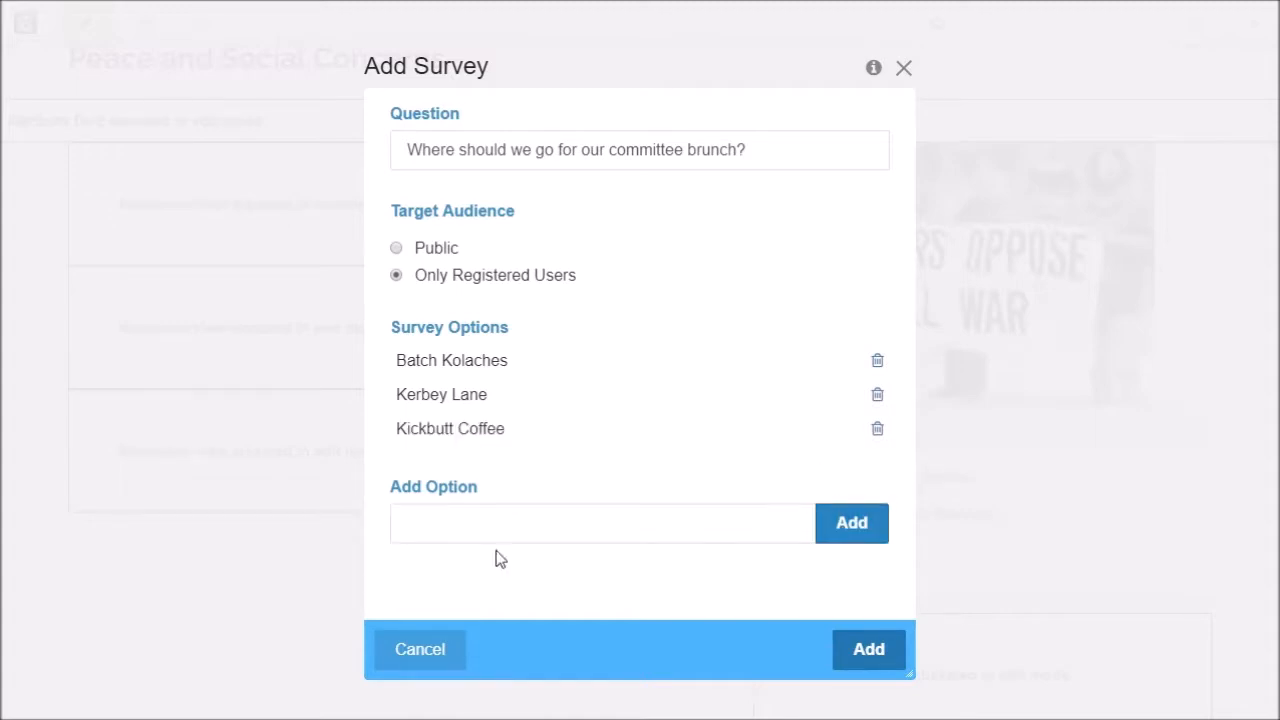
click(848, 662)
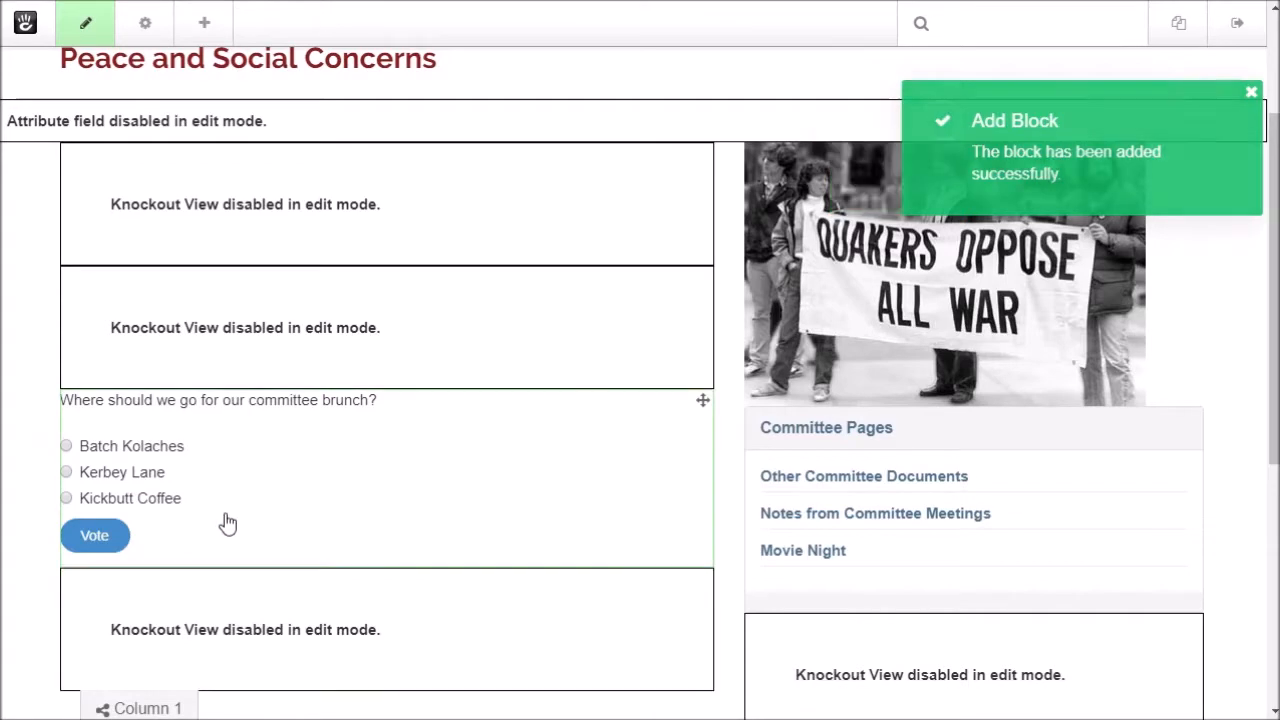
Publish the page changes with the version comment "Added new content and layount".
scroll(310, 400, up, 2)
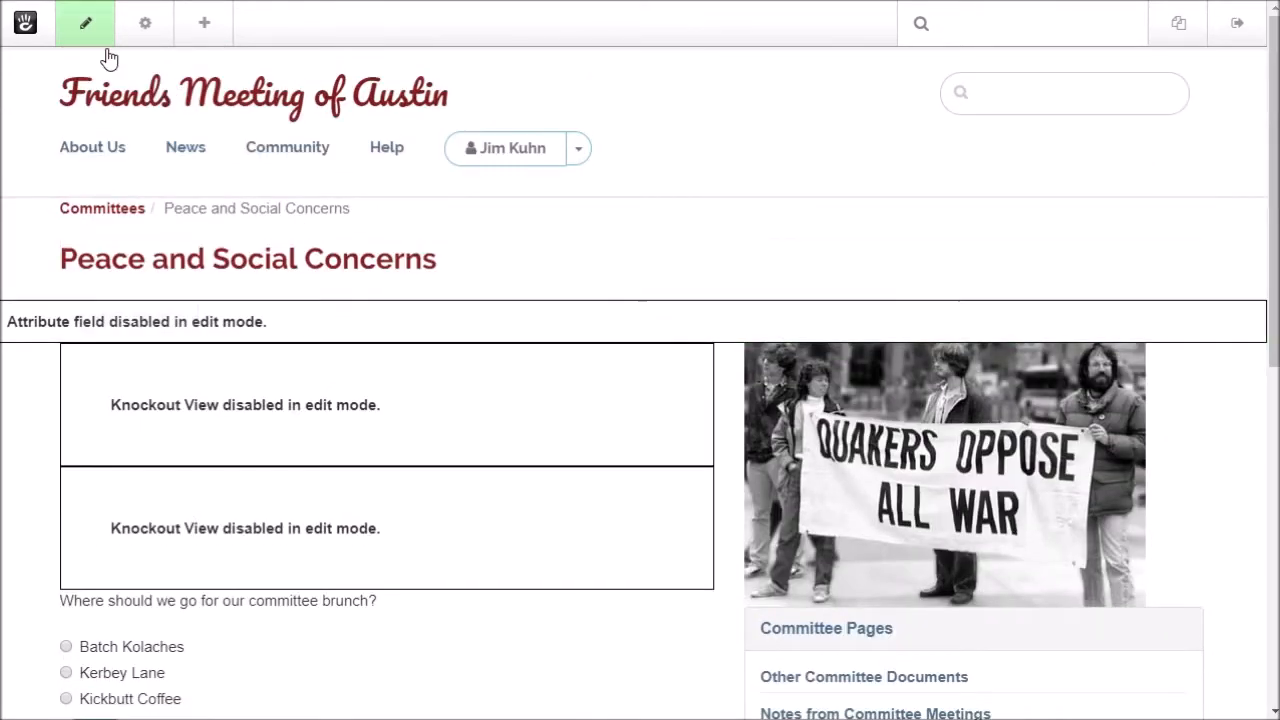
click(86, 40)
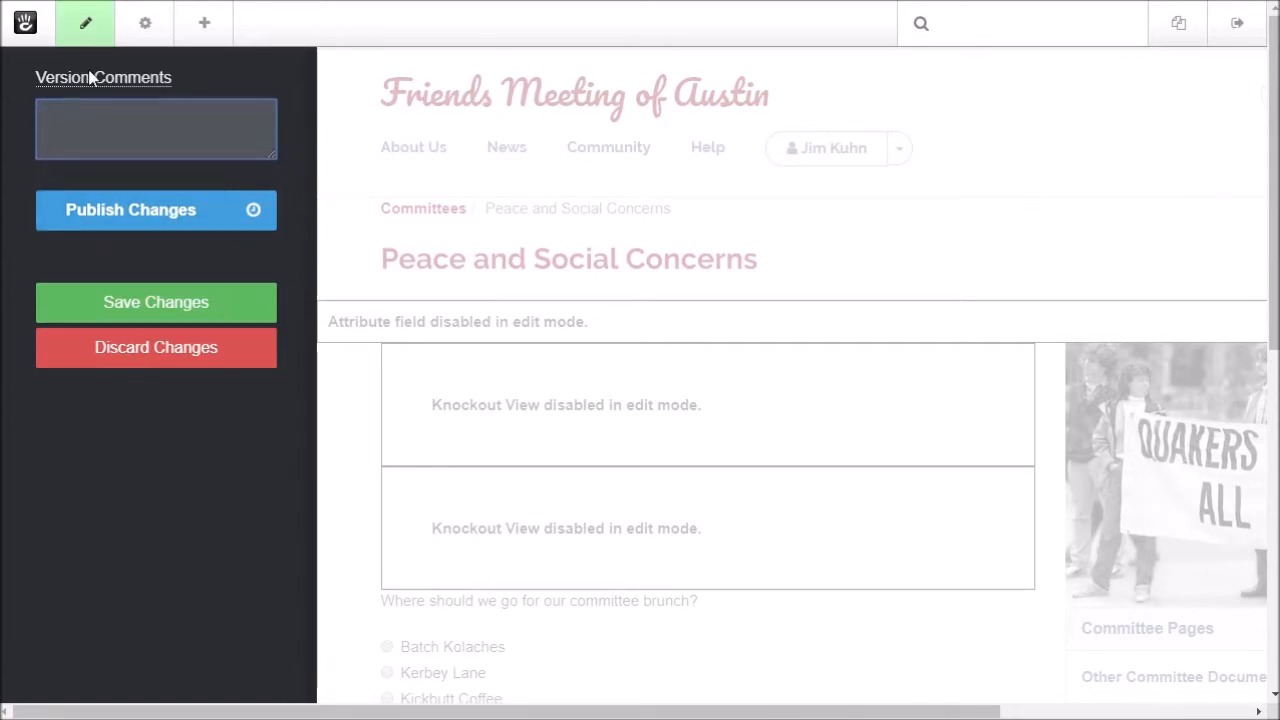
text(Rea)
key(BackSpace)
text(Added new con)
text(t)
key(BackSpace)
text(ew content and la)
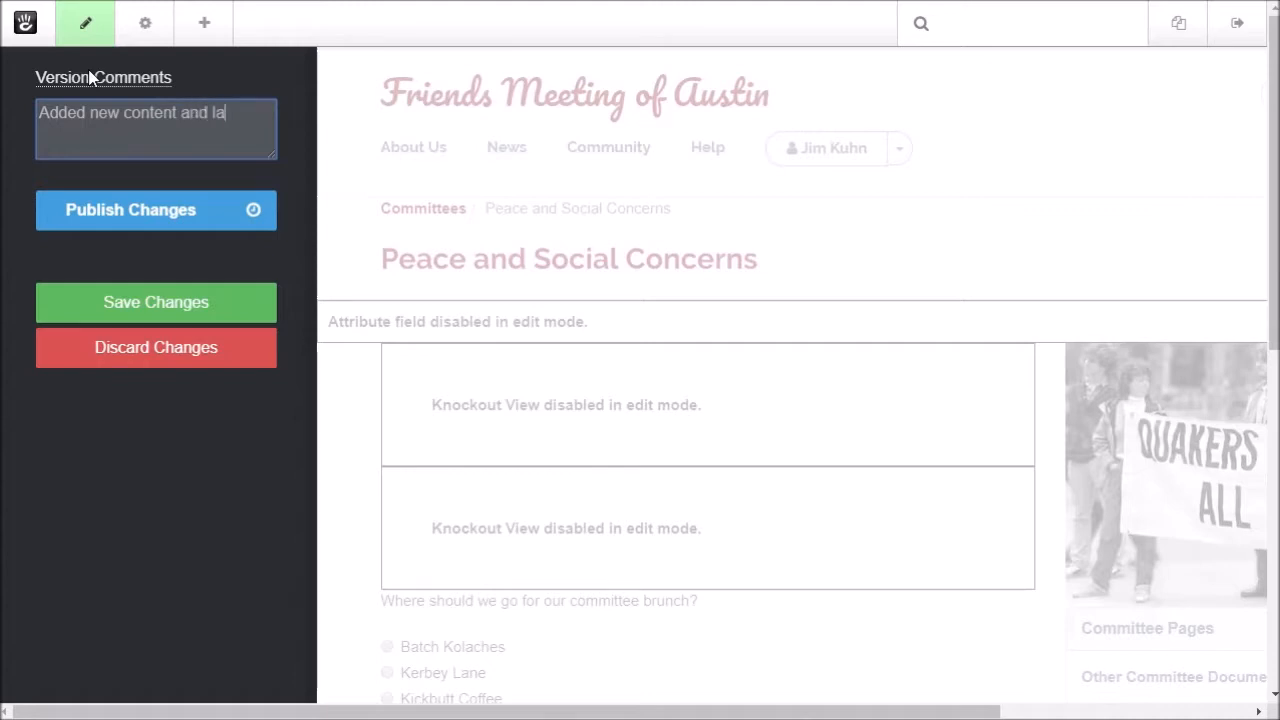
text(yount)
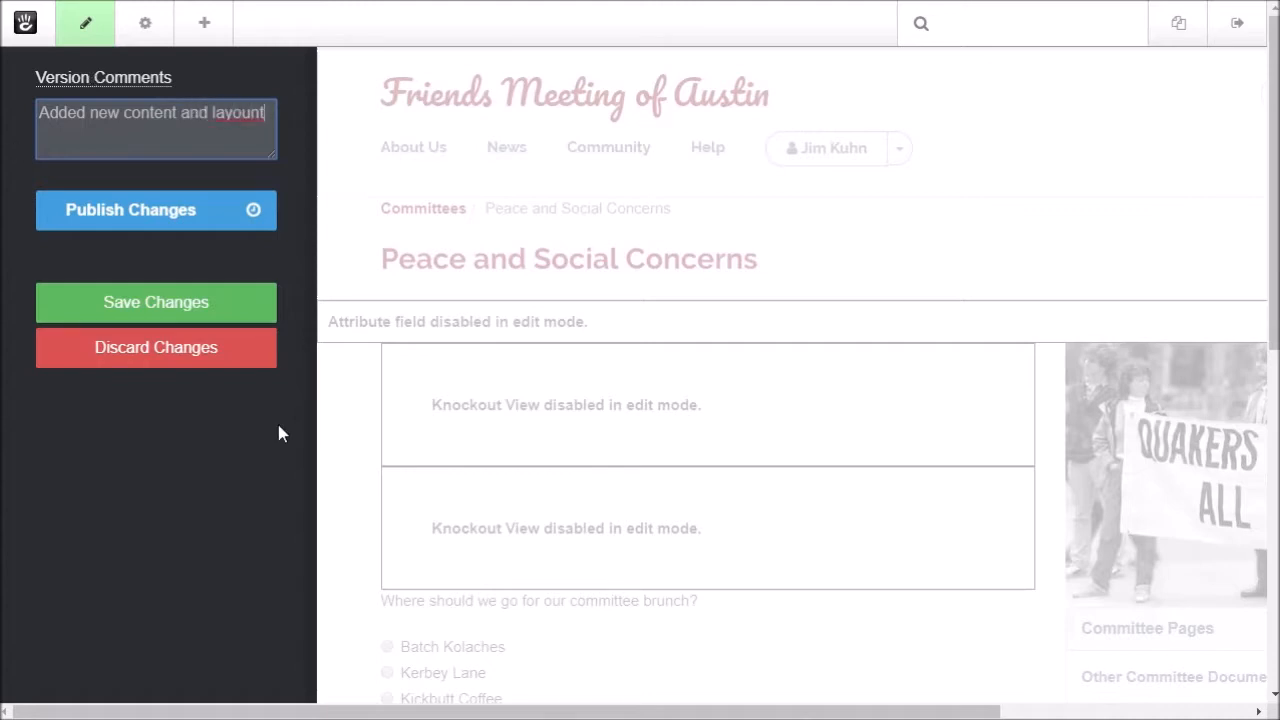
click(165, 213)
click(165, 213)
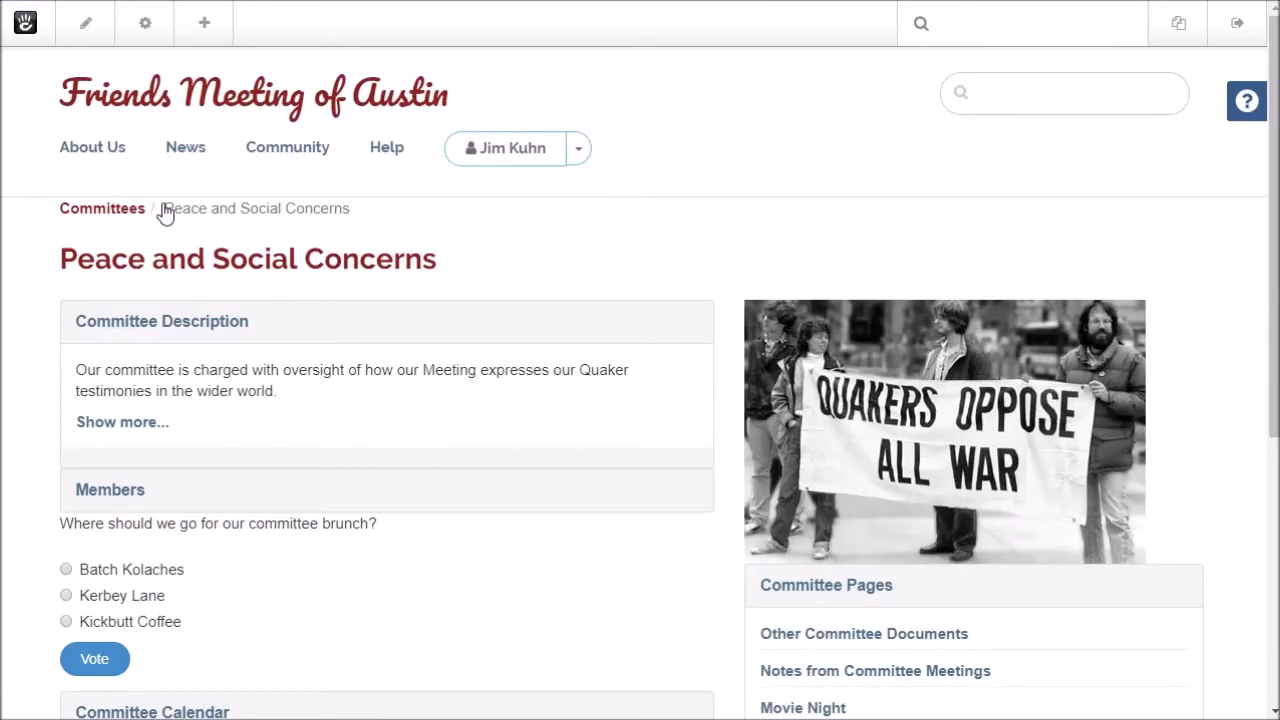
Look over the published page, vote for Kerbey Lane in the brunch survey and review the survey results.
scroll(457, 409, down, 3)
scroll(457, 409, down, 2)
scroll(457, 409, up, 4)
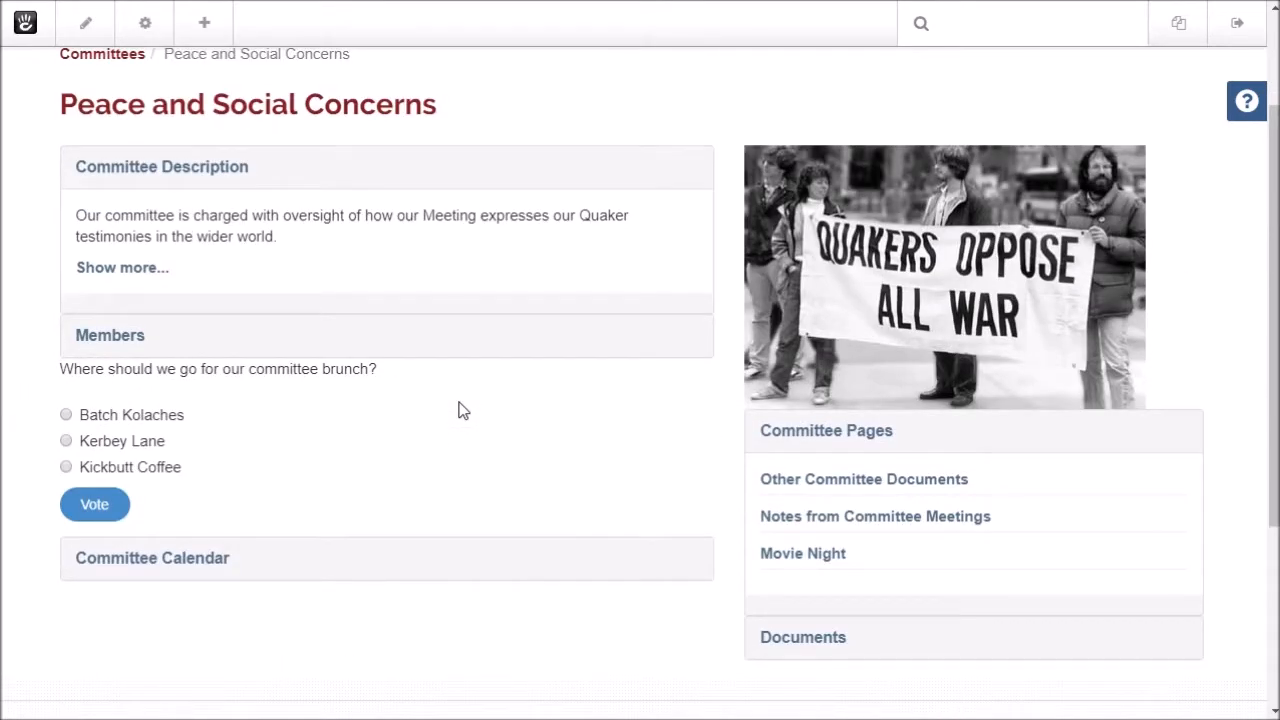
scroll(457, 409, up, 1)
scroll(457, 409, down, 2)
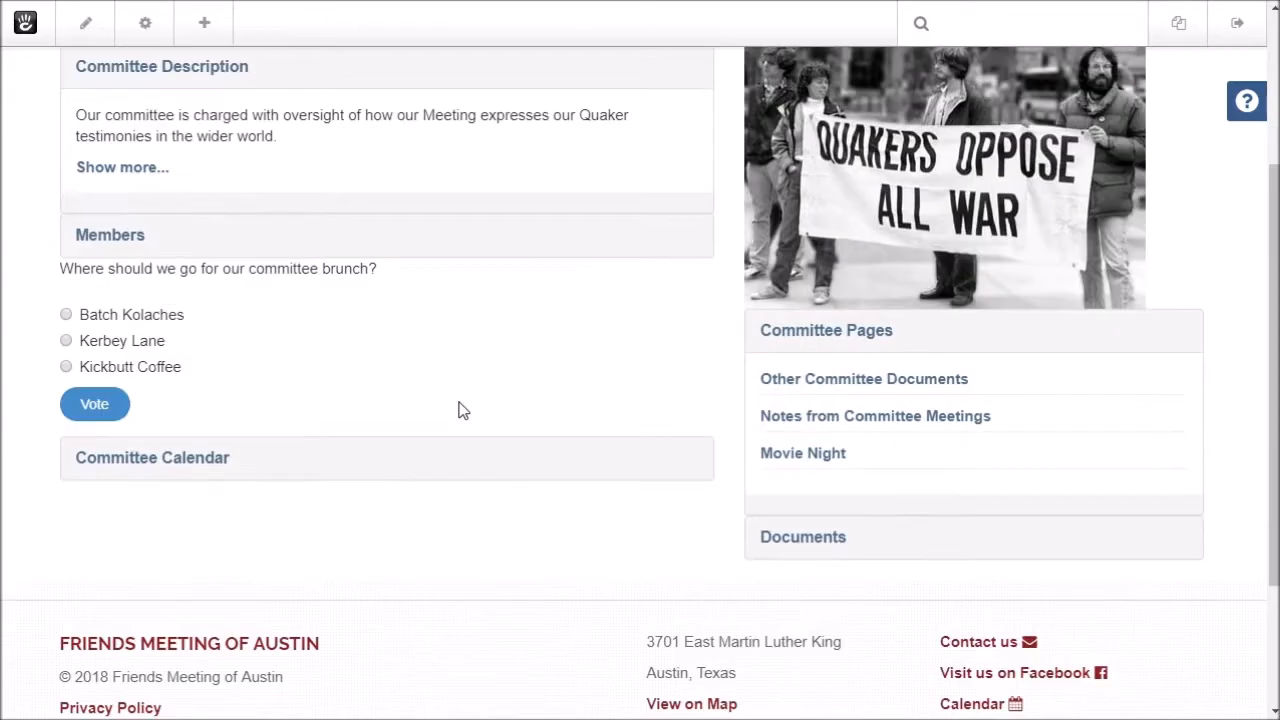
scroll(460, 409, up, 1)
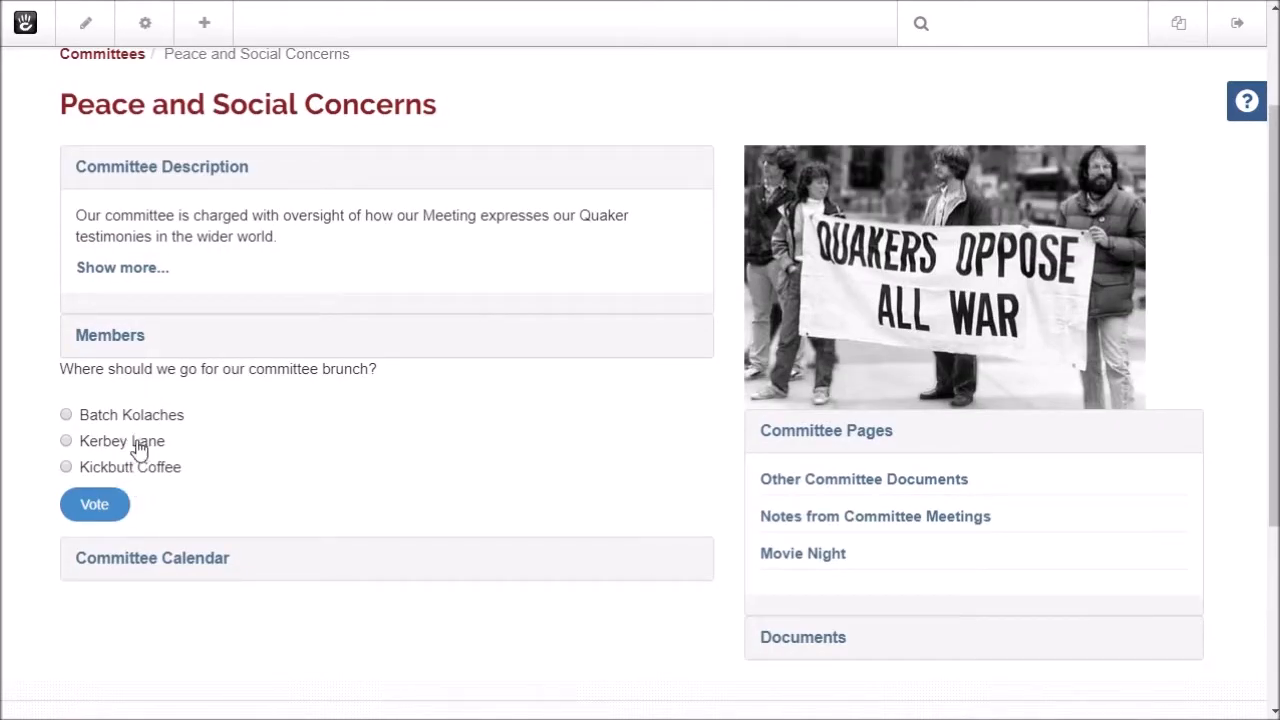
click(132, 443)
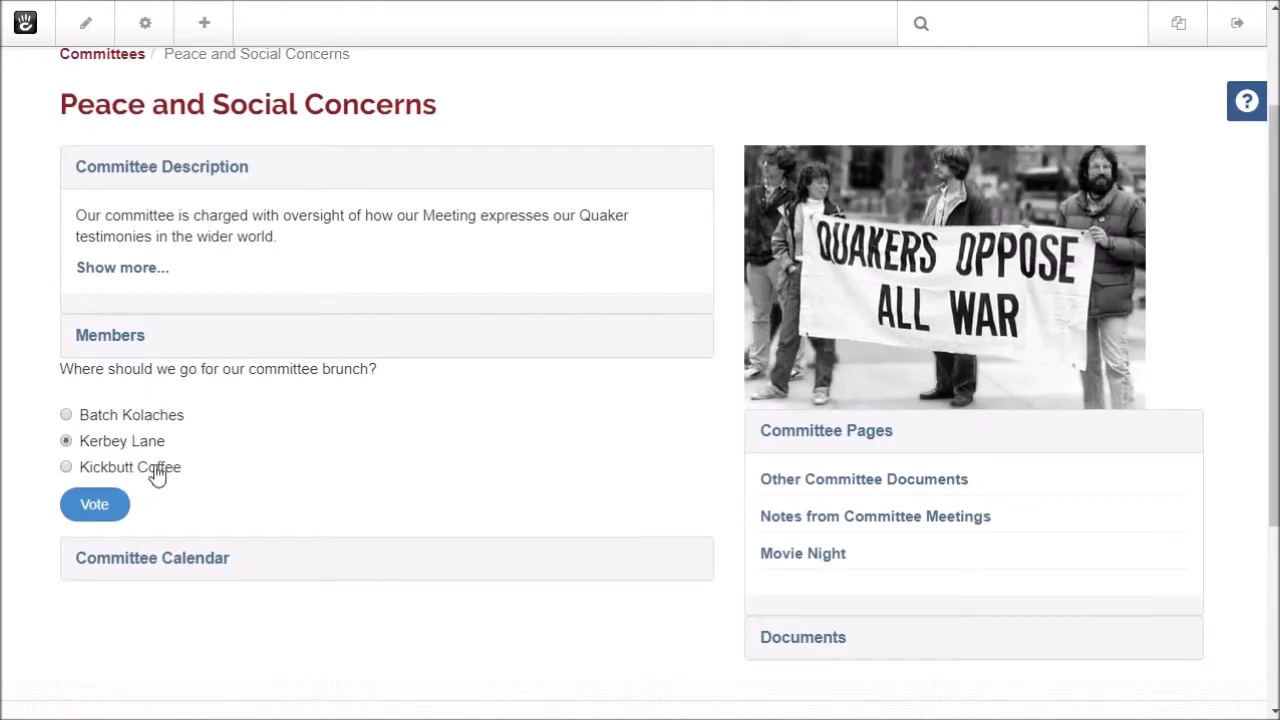
click(96, 515)
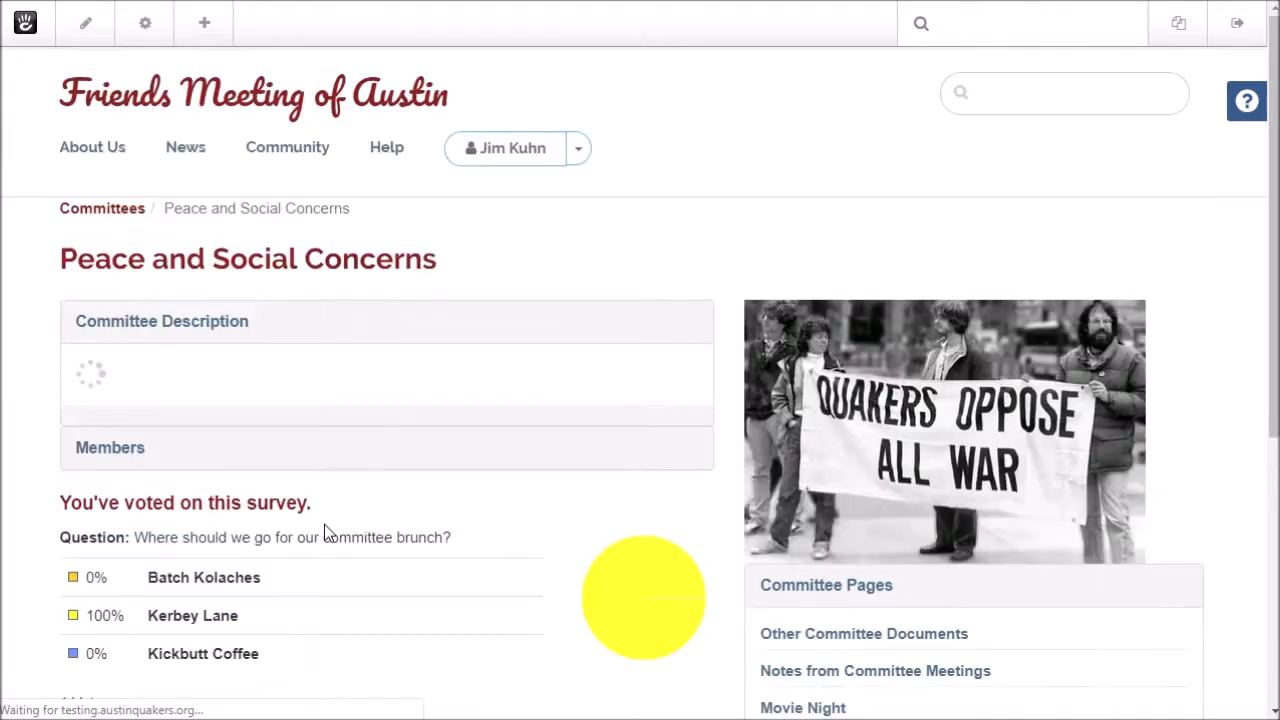
scroll(313, 527, down, 2)
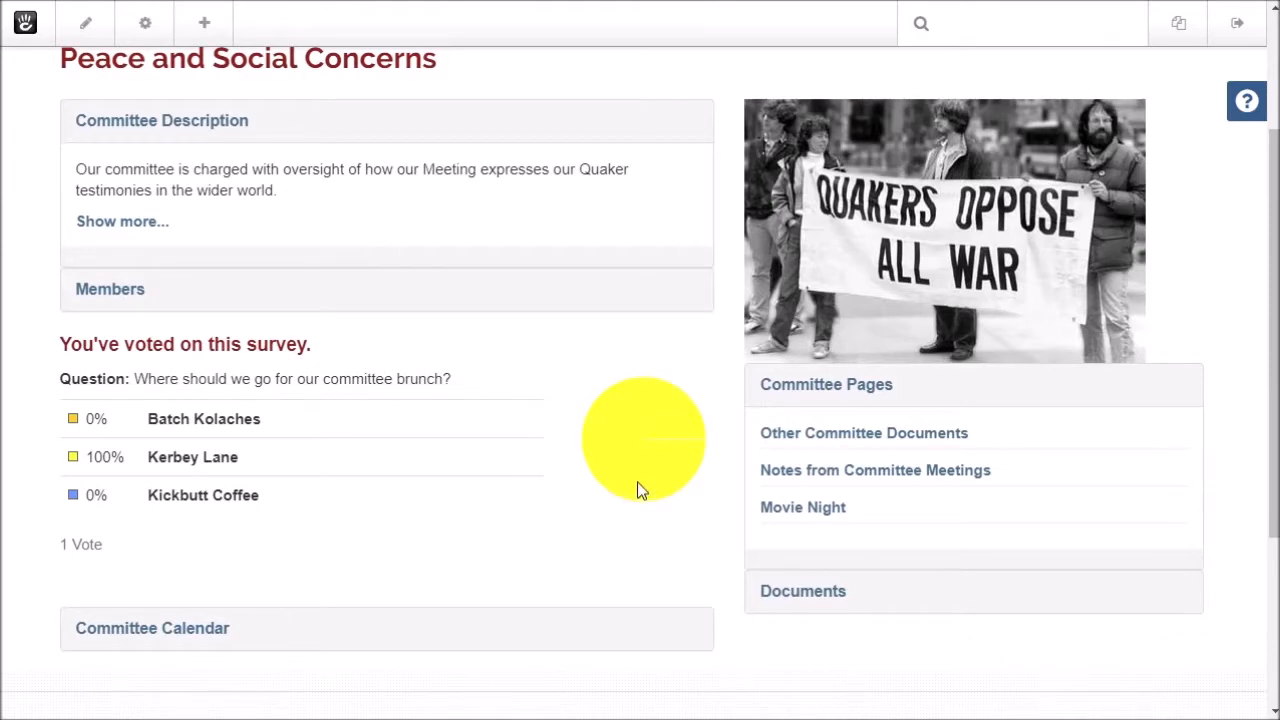
scroll(511, 488, down, 1)
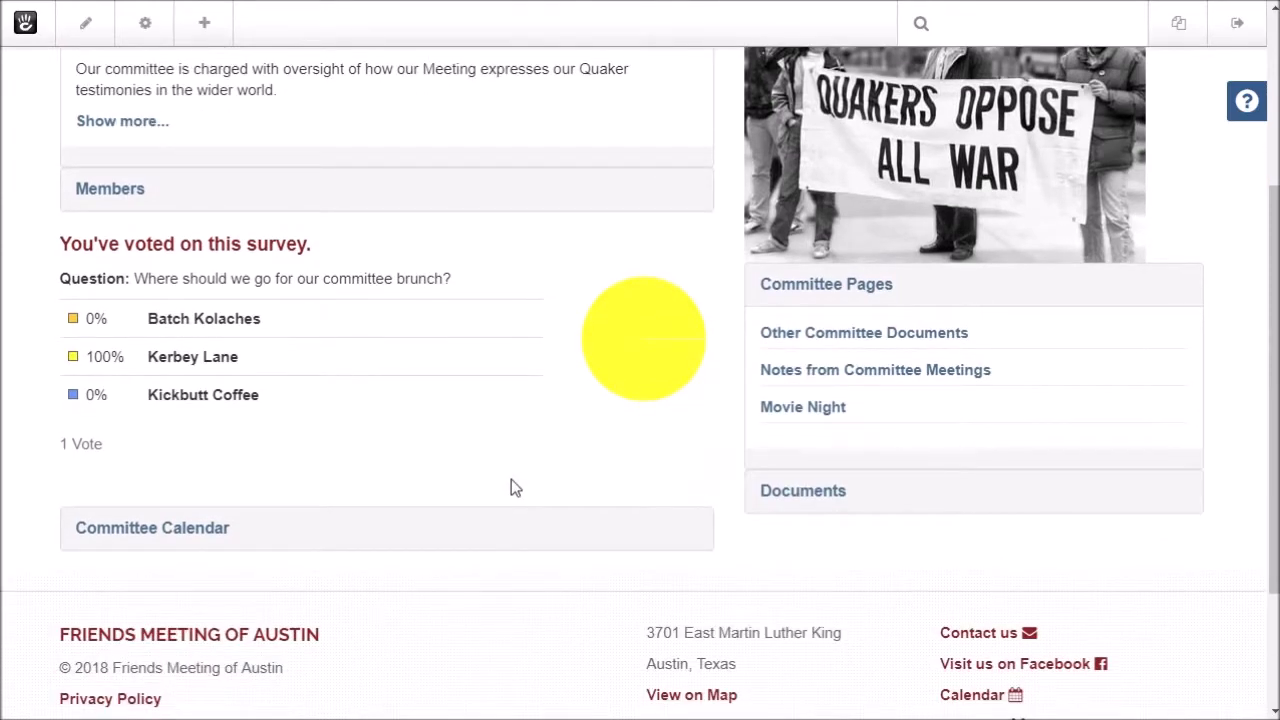
scroll(511, 488, up, 1)
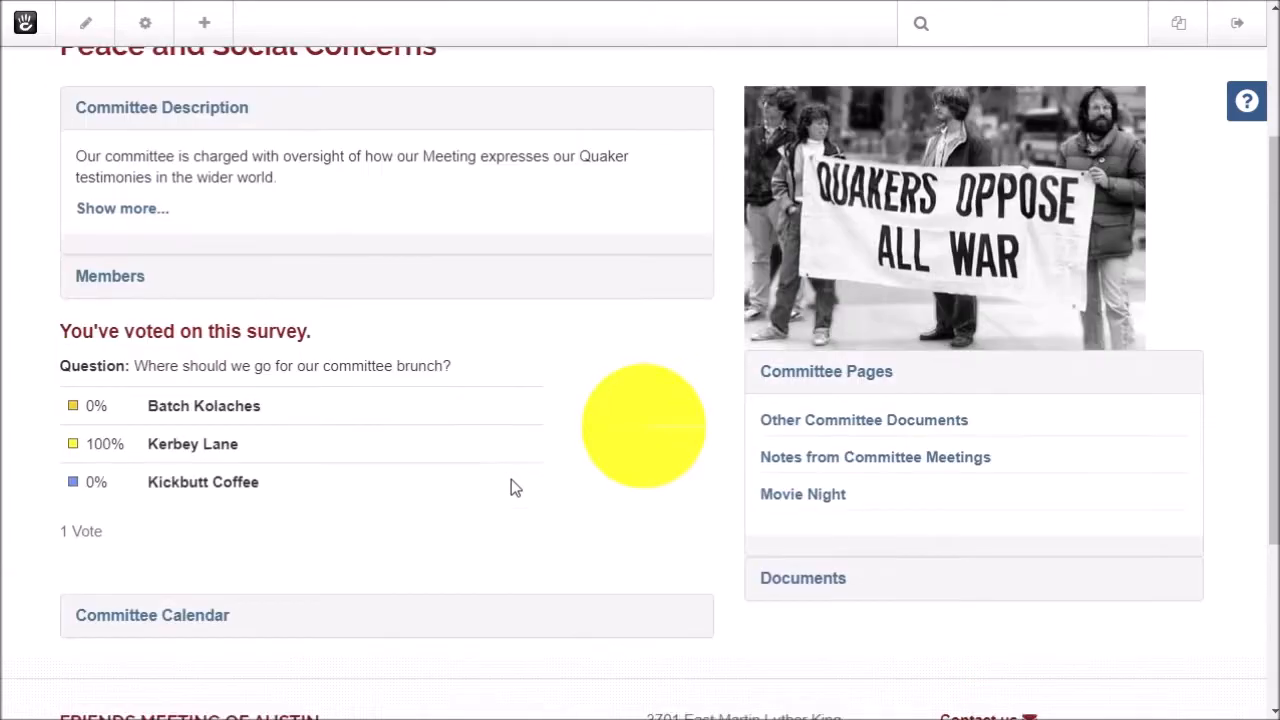
scroll(489, 484, down, 1)
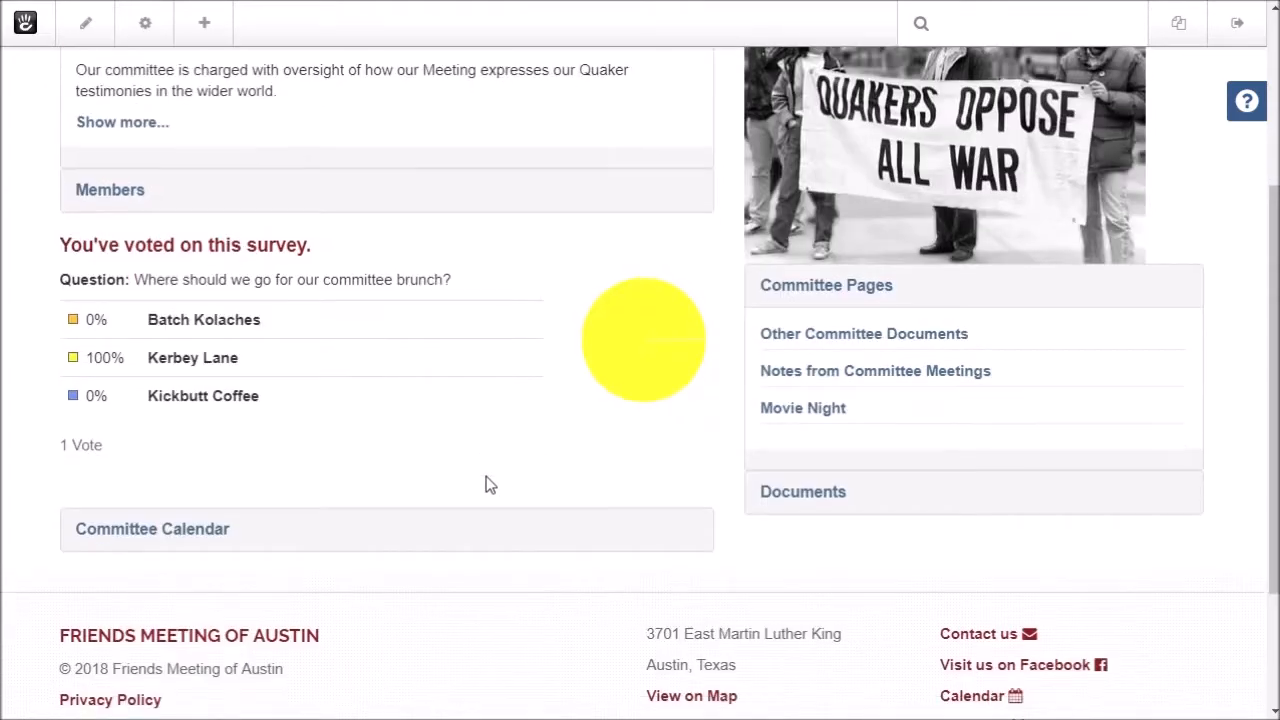
scroll(486, 476, up, 1)
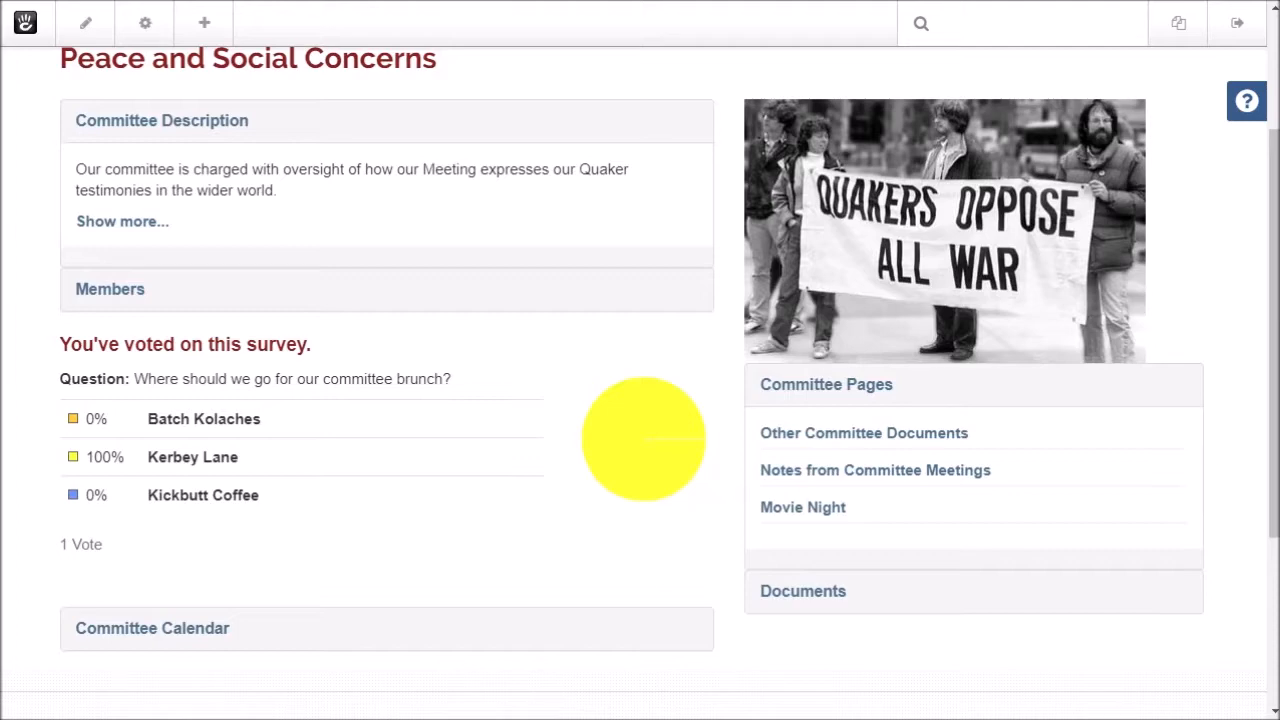
Create a new FMA Sub-Page named "Immigration and Refugee Services".
click(1180, 36)
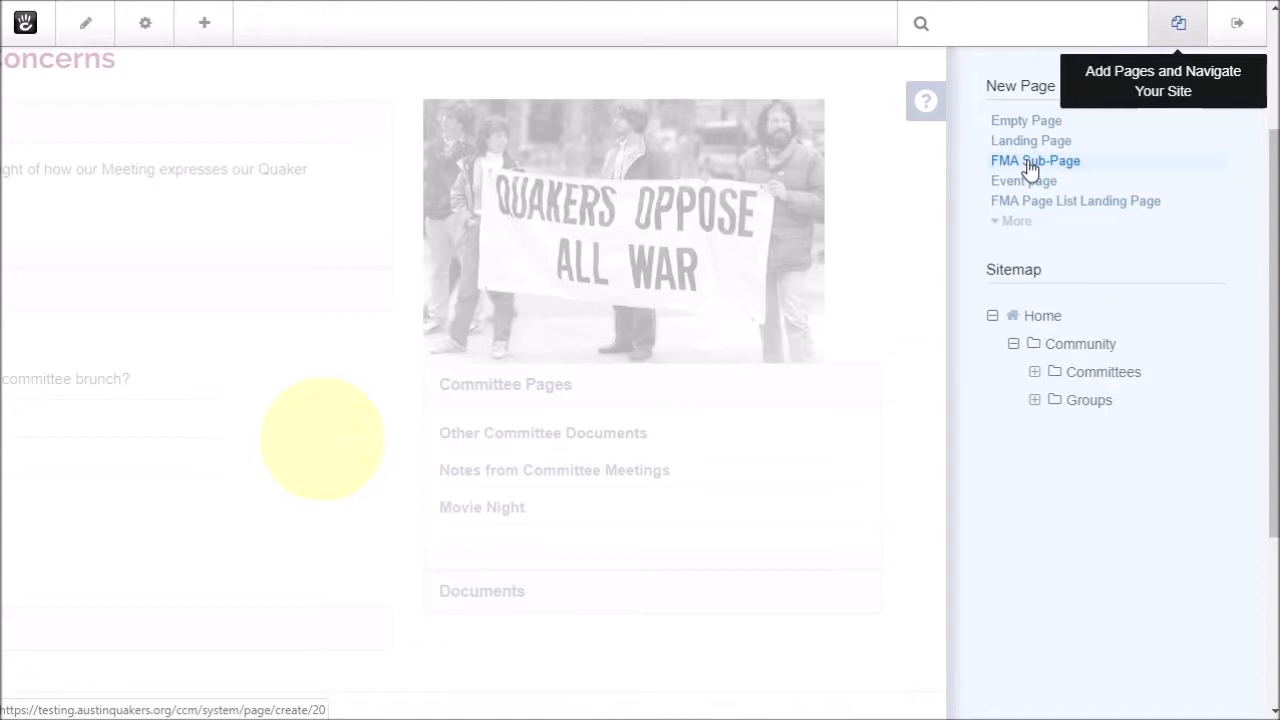
click(1030, 167)
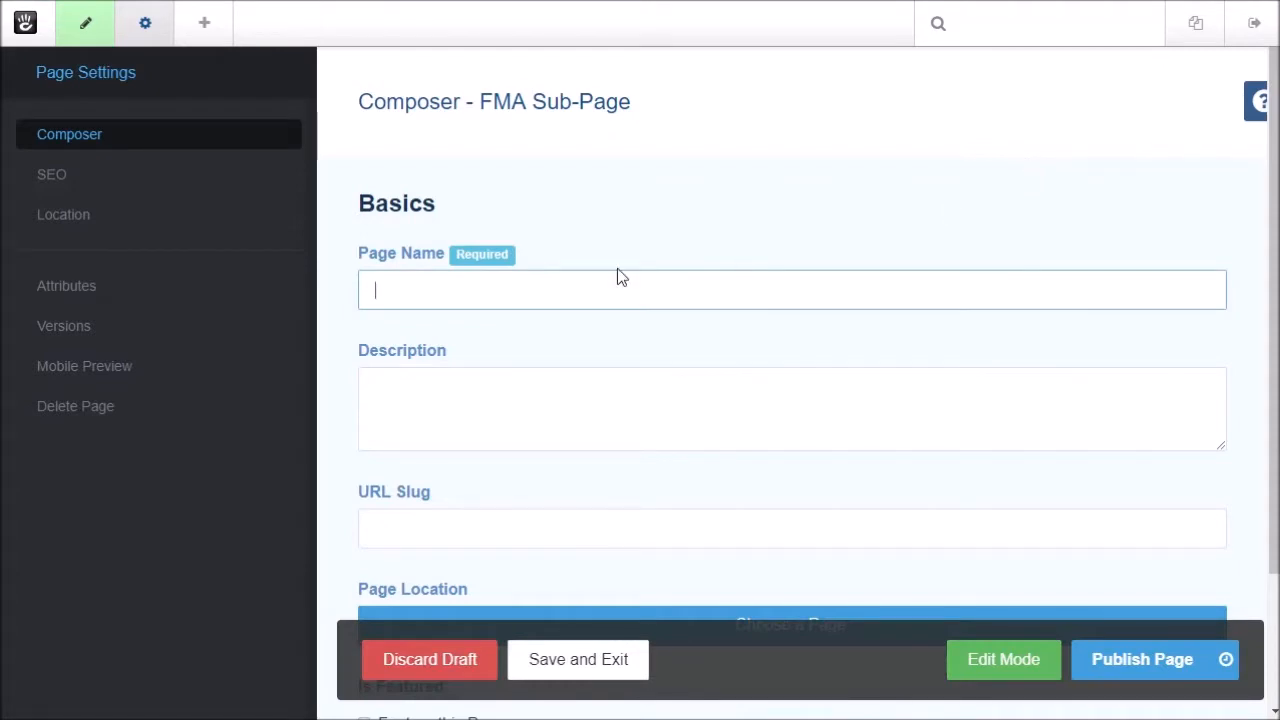
click(405, 290)
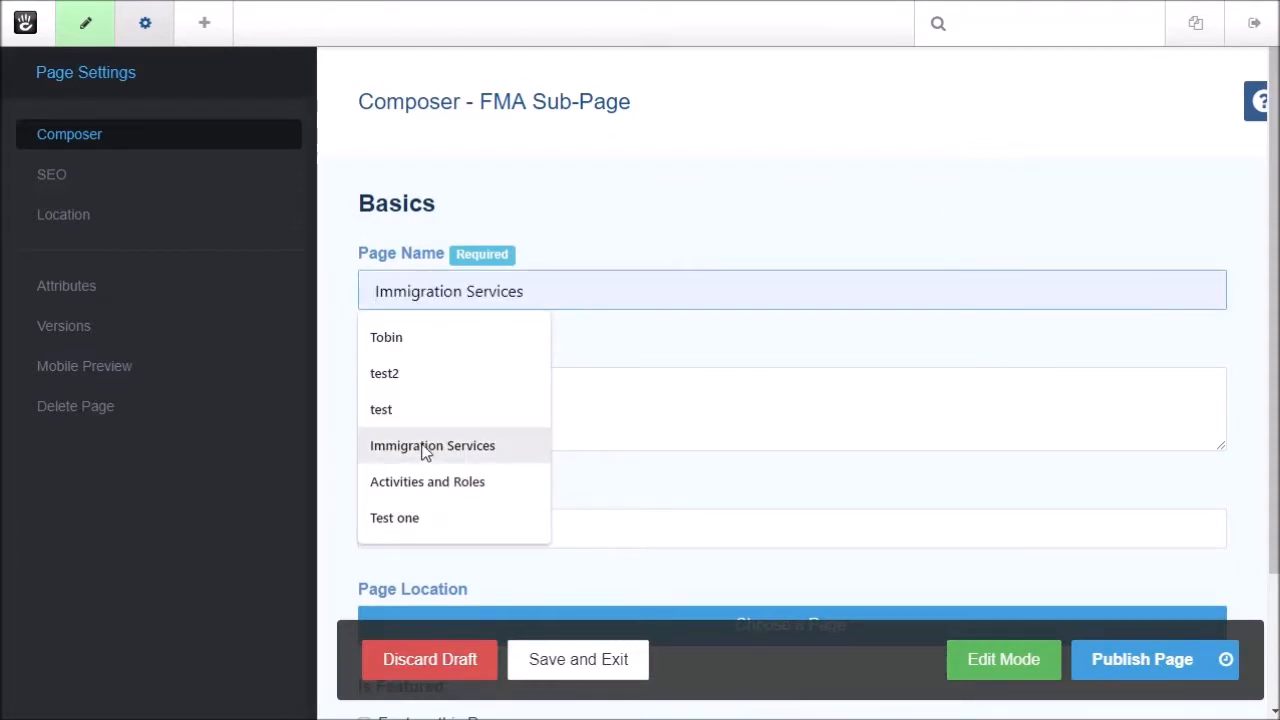
click(388, 447)
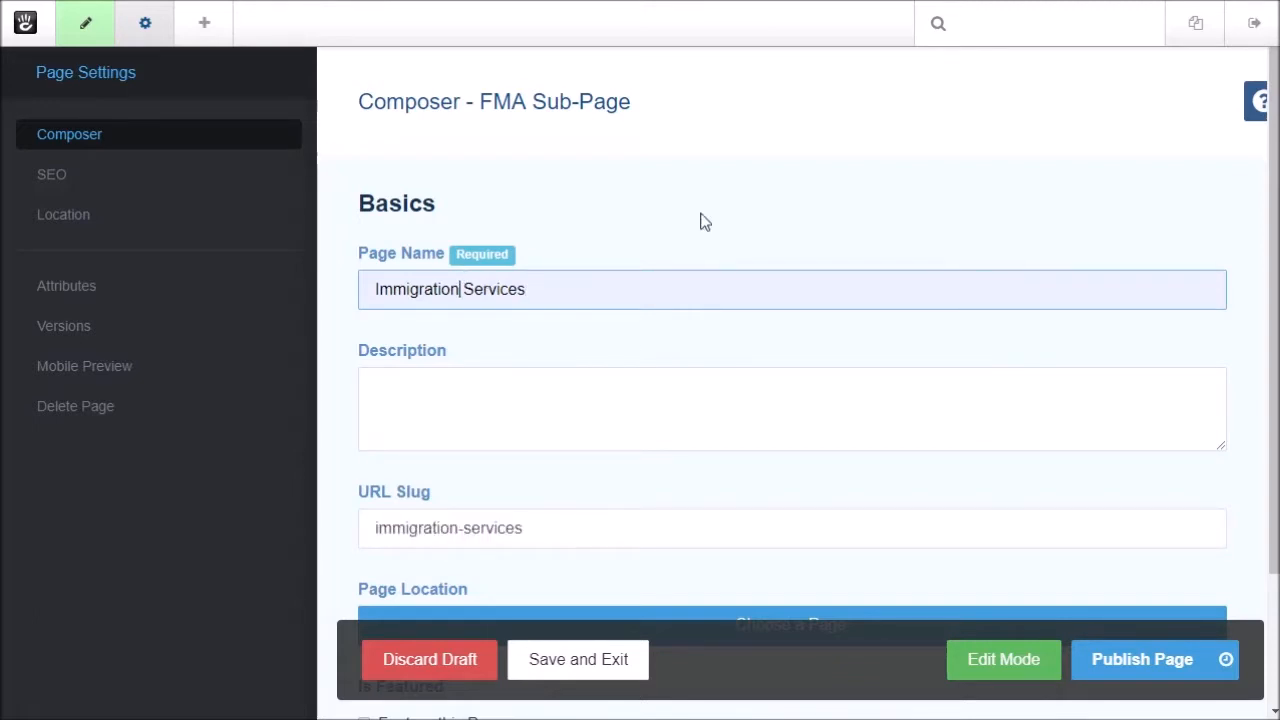
text(and F)
key(BackSpace)
text(Refugee )
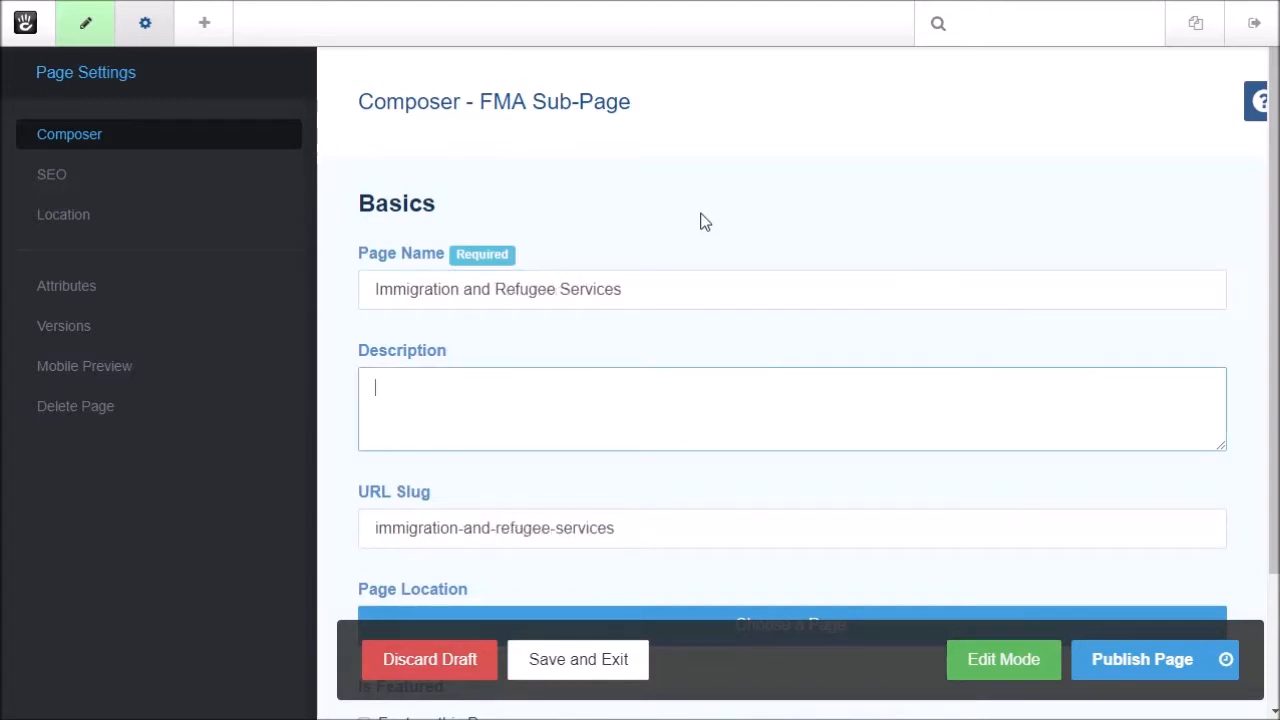
Set the new page's description to "A list of services available in Austin".
text(A list of ser)
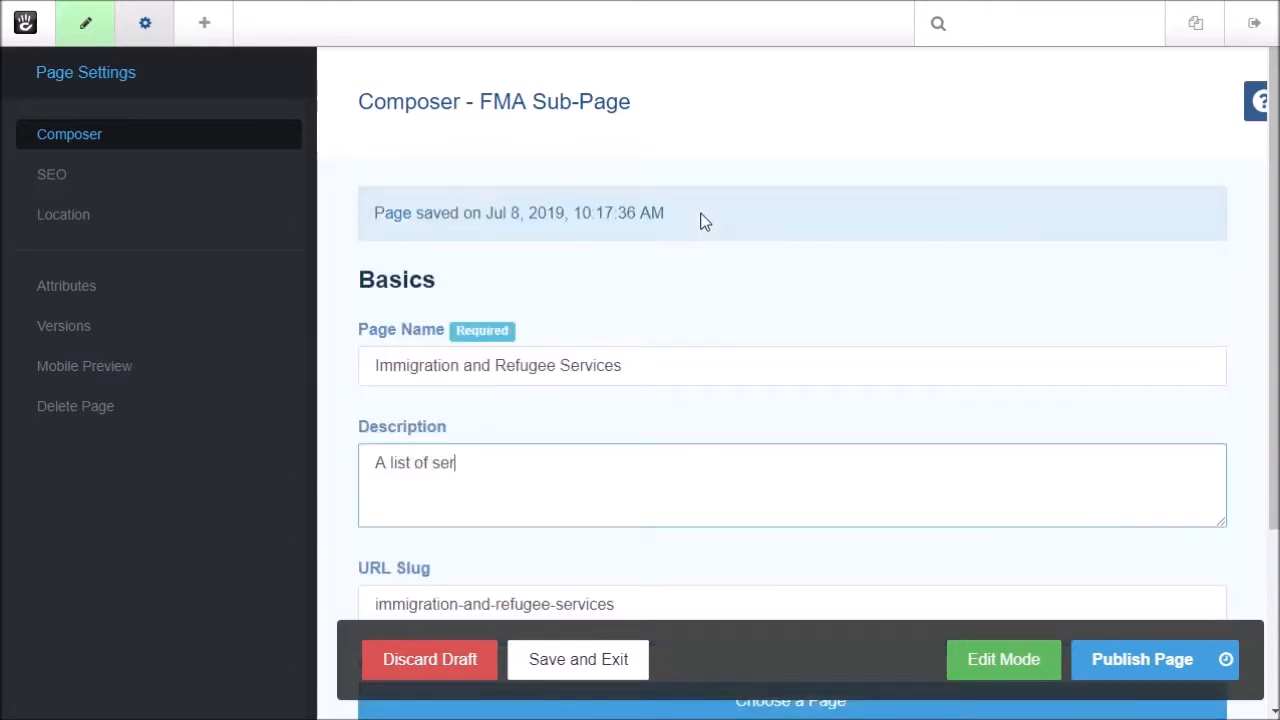
text(vices available in ou)
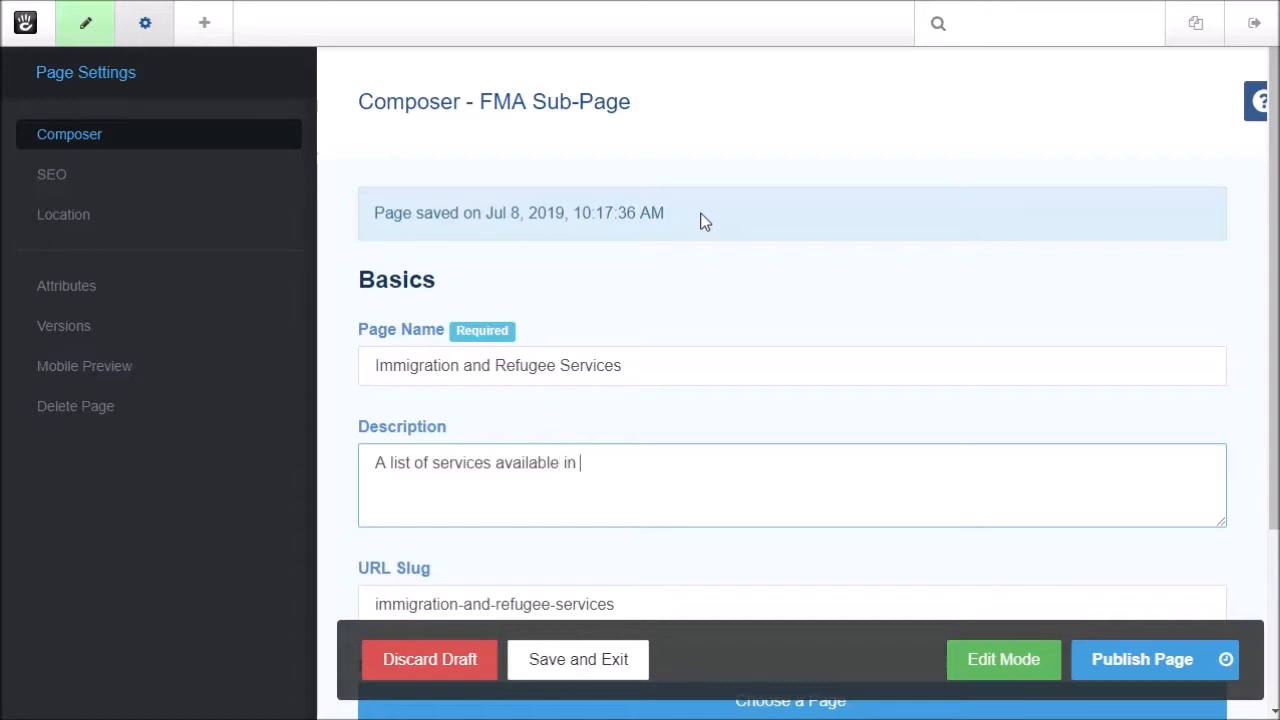
key(BackSpace)
key(BackSpace)
text(aust)
key(BackSpace)
key(BackSpace)
key(BackSpace)
key(BackSpace)
key(BackSpace)
key(BackSpace)
text(Austin)
Set the page location to Peace and Social Concerns under Community > Committees, and mark the page as featured.
scroll(677, 368, down, 2)
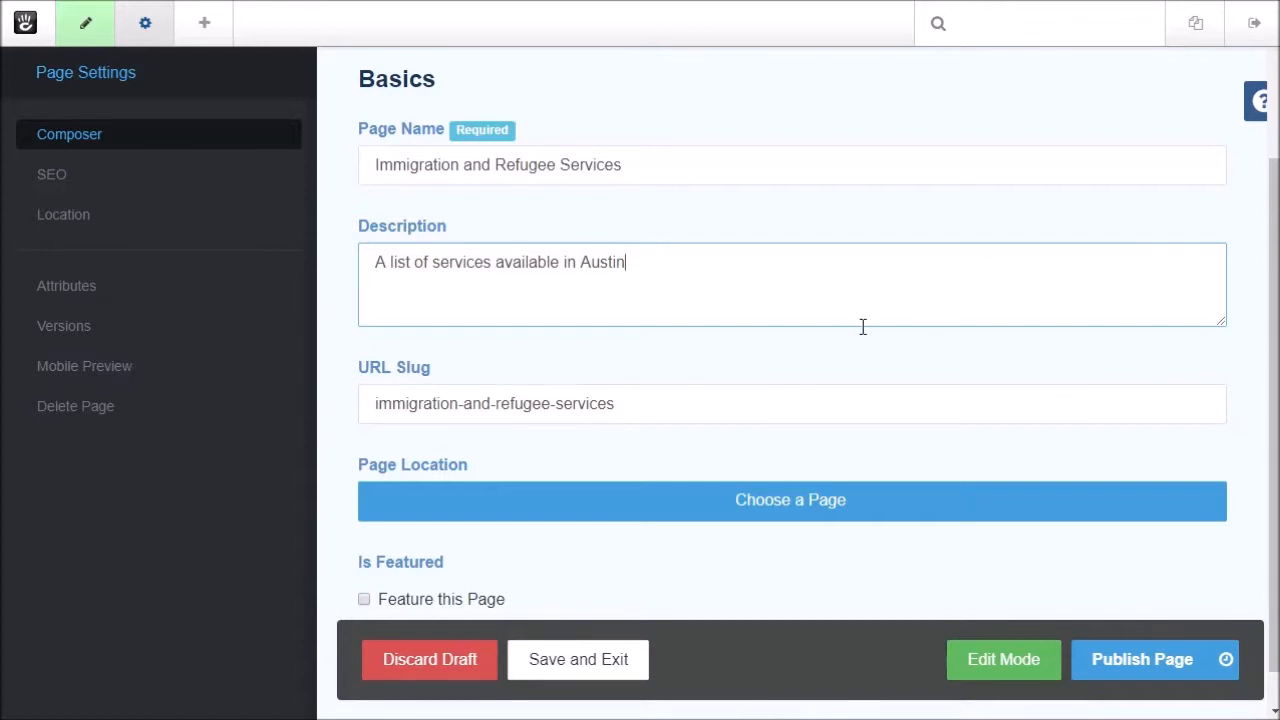
scroll(803, 570, down, 1)
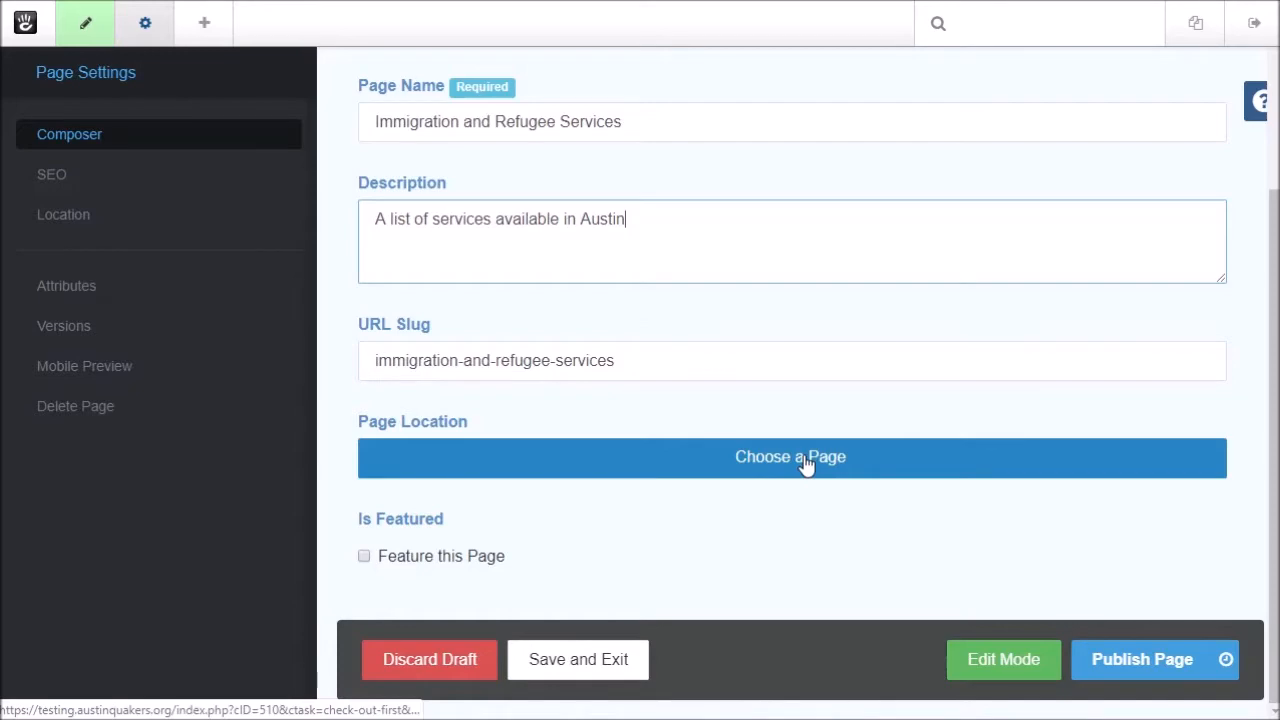
click(806, 461)
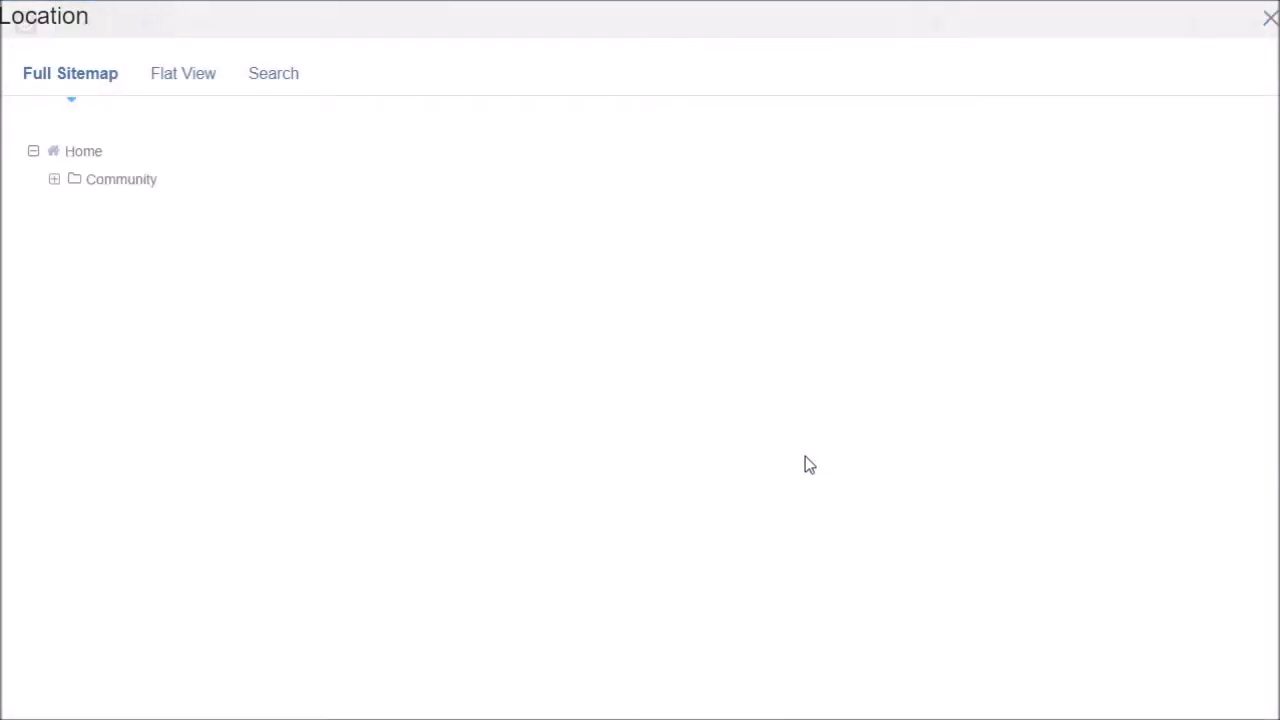
click(55, 181)
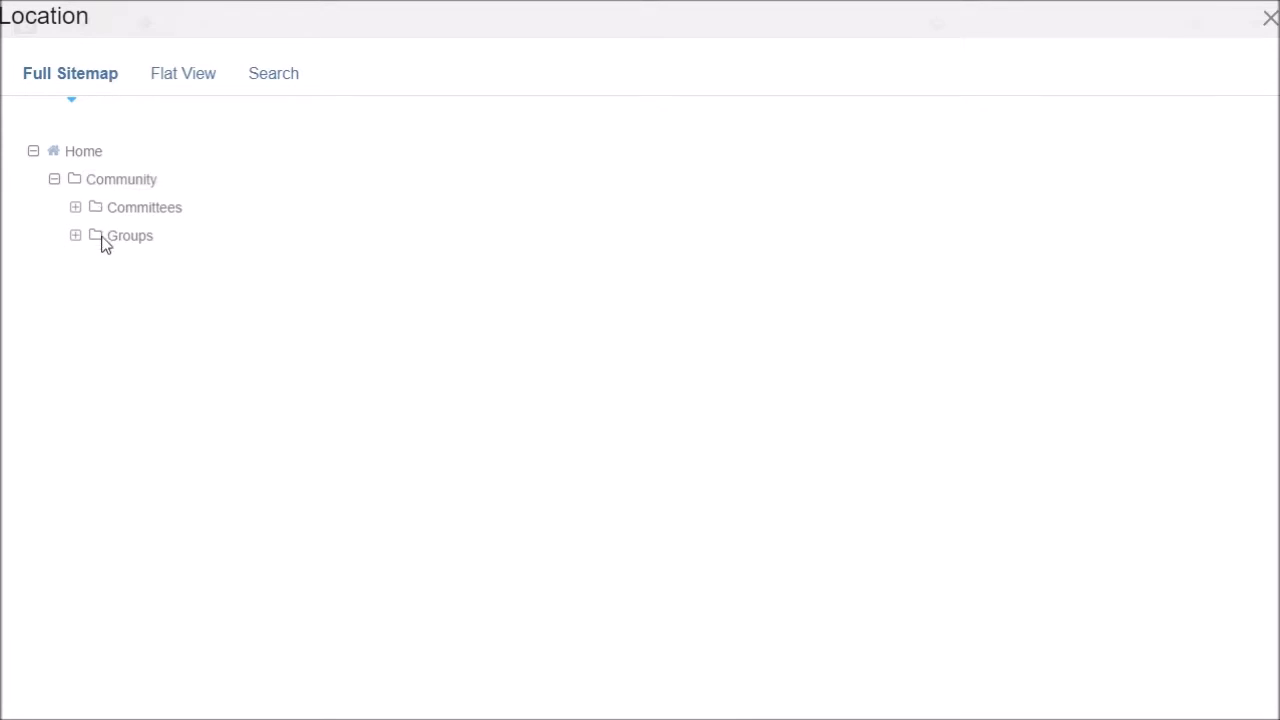
click(76, 208)
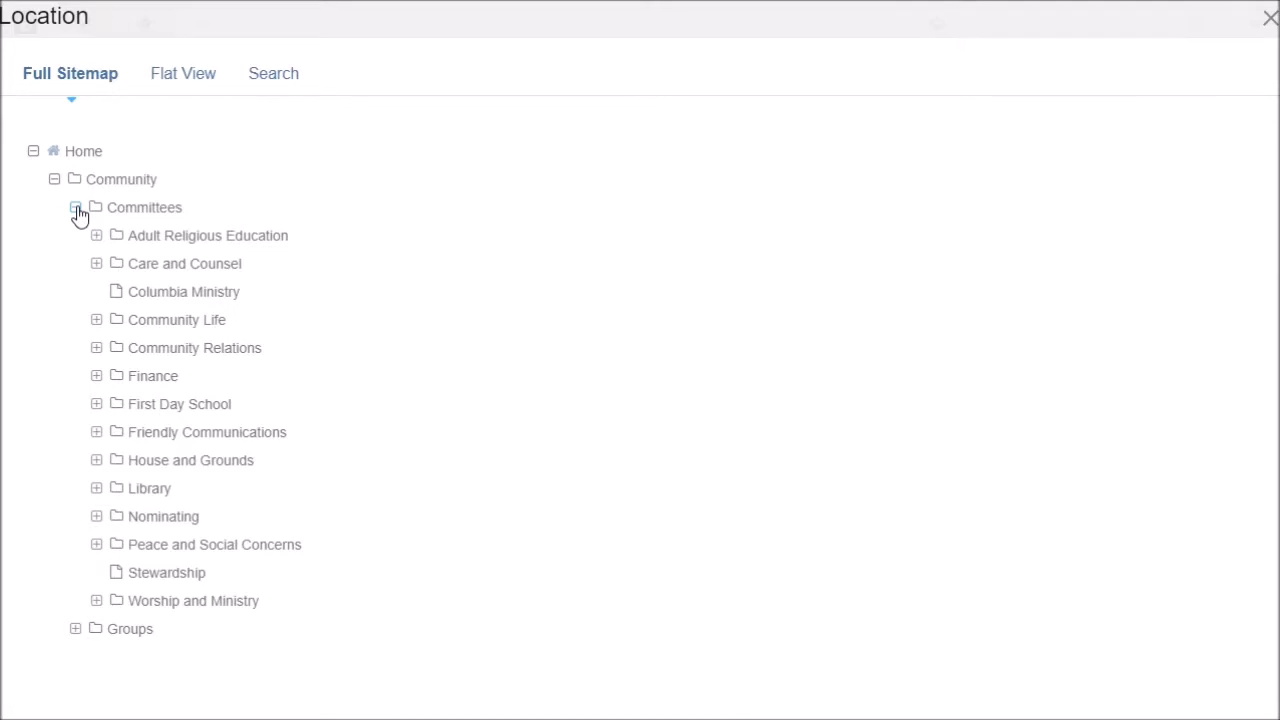
click(249, 552)
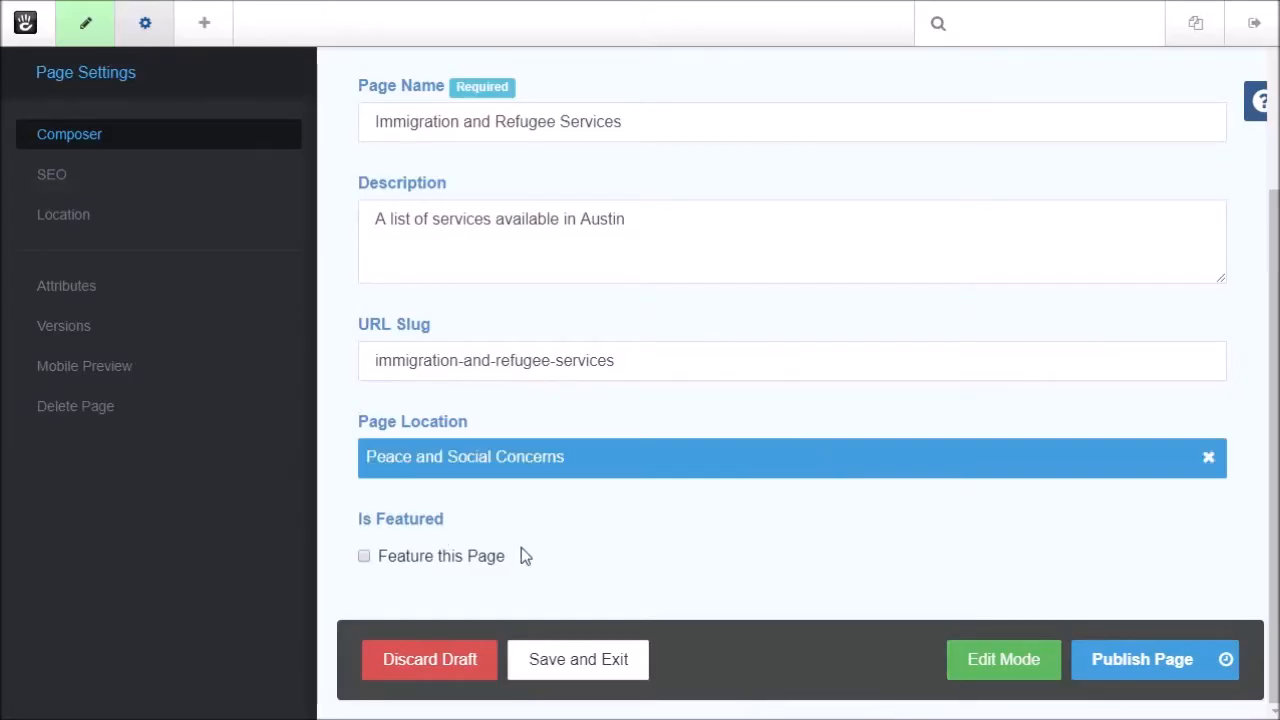
click(364, 557)
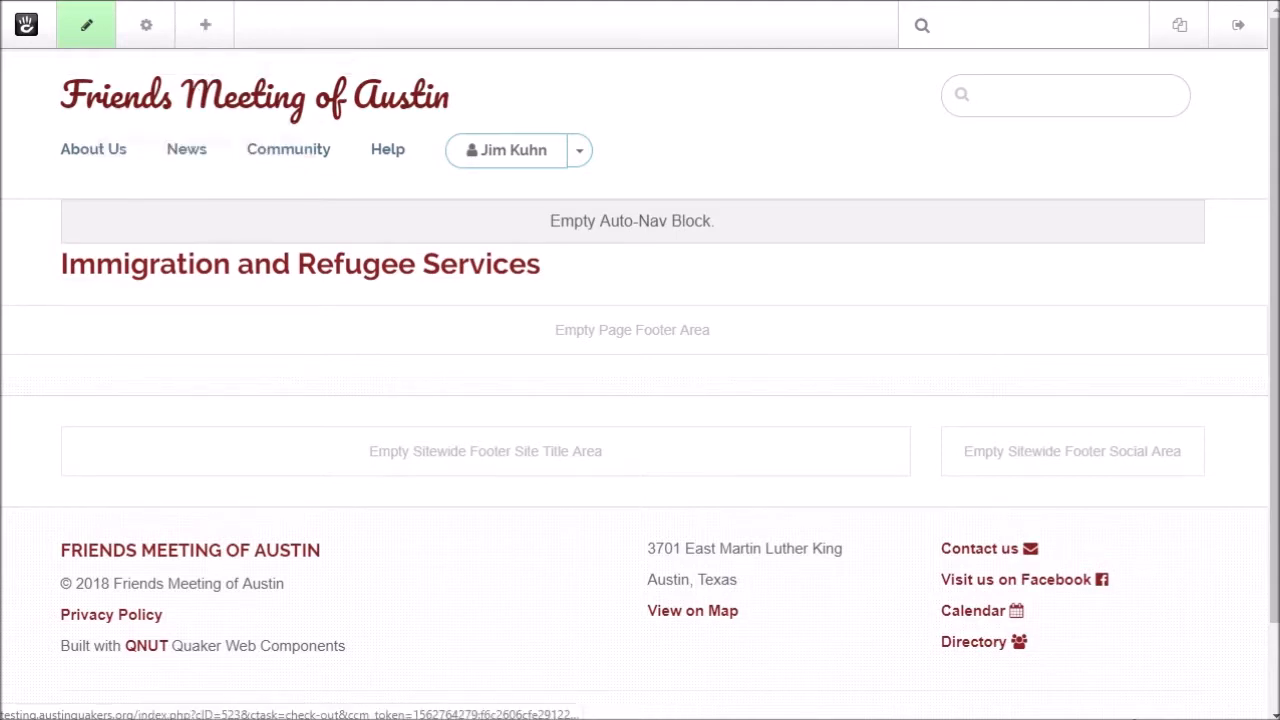
Add a Content block to the Main area below the Immigration and Refugee Services title.
click(210, 25)
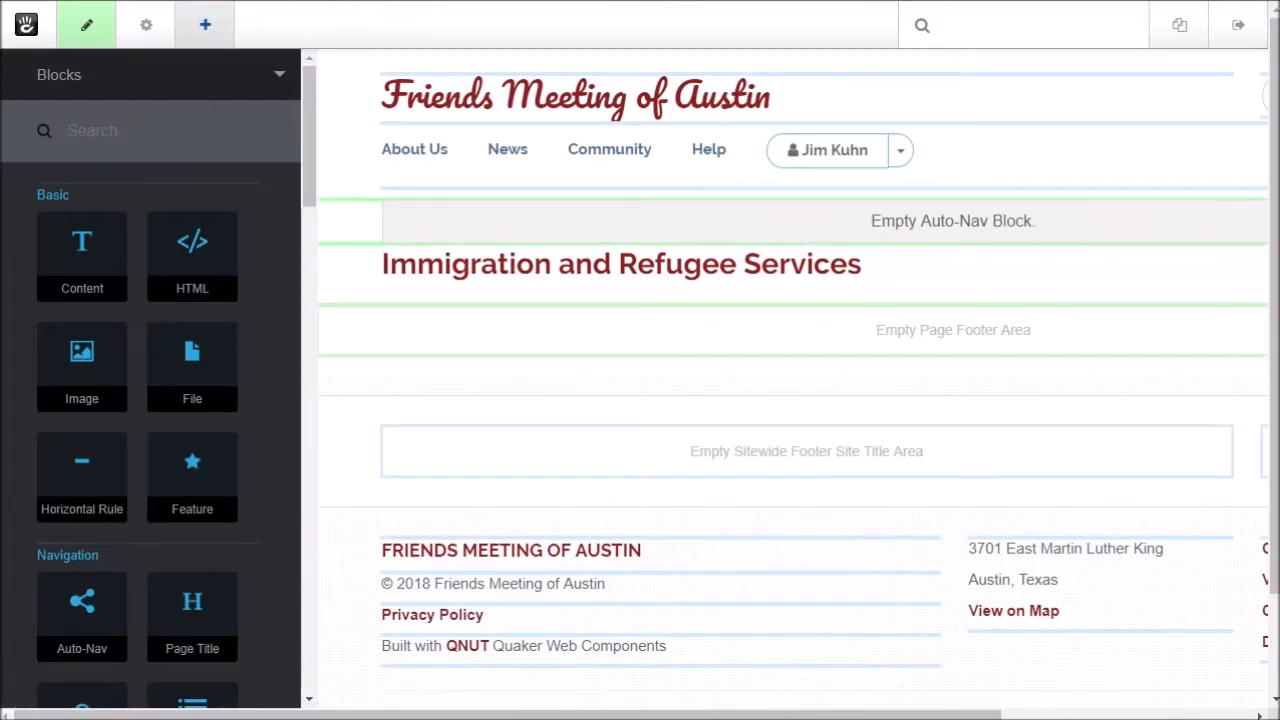
mouse_move(306, 194)
mouse_down()
mouse_move(308, 311)
mouse_move(316, 178)
mouse_up()
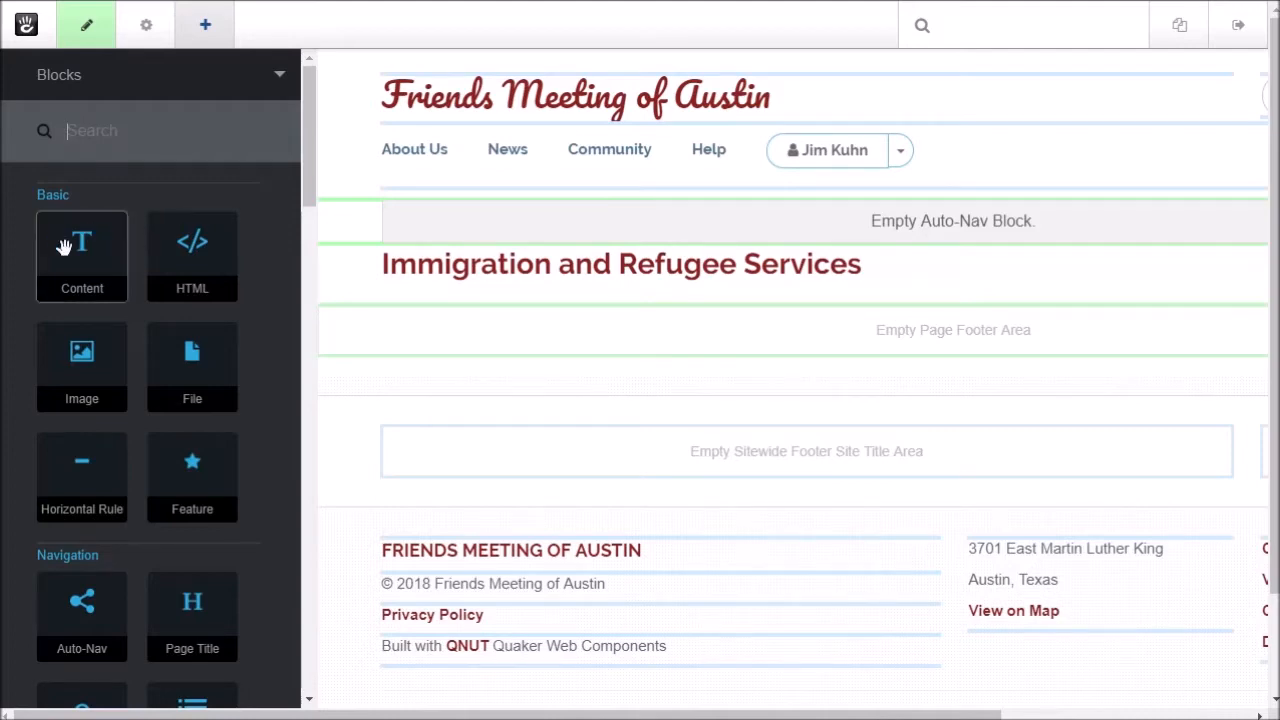
drag(70, 257, 219, 291)
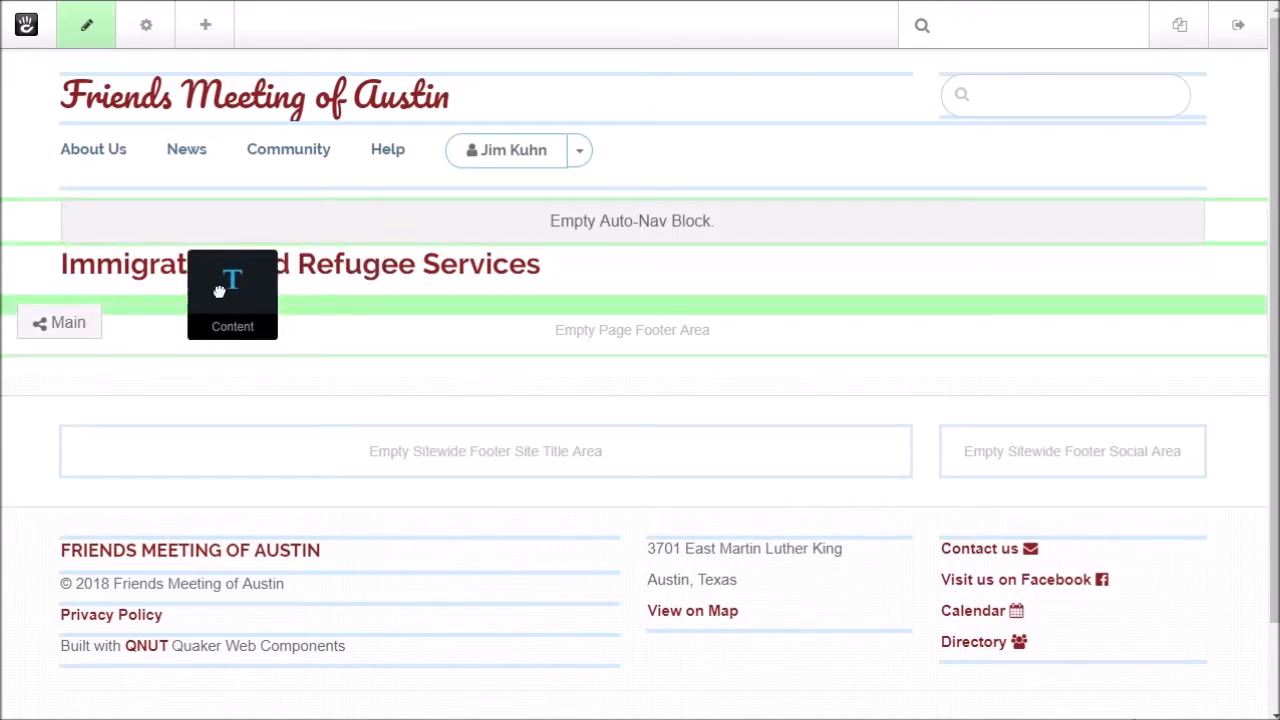
drag(219, 291, 117, 297)
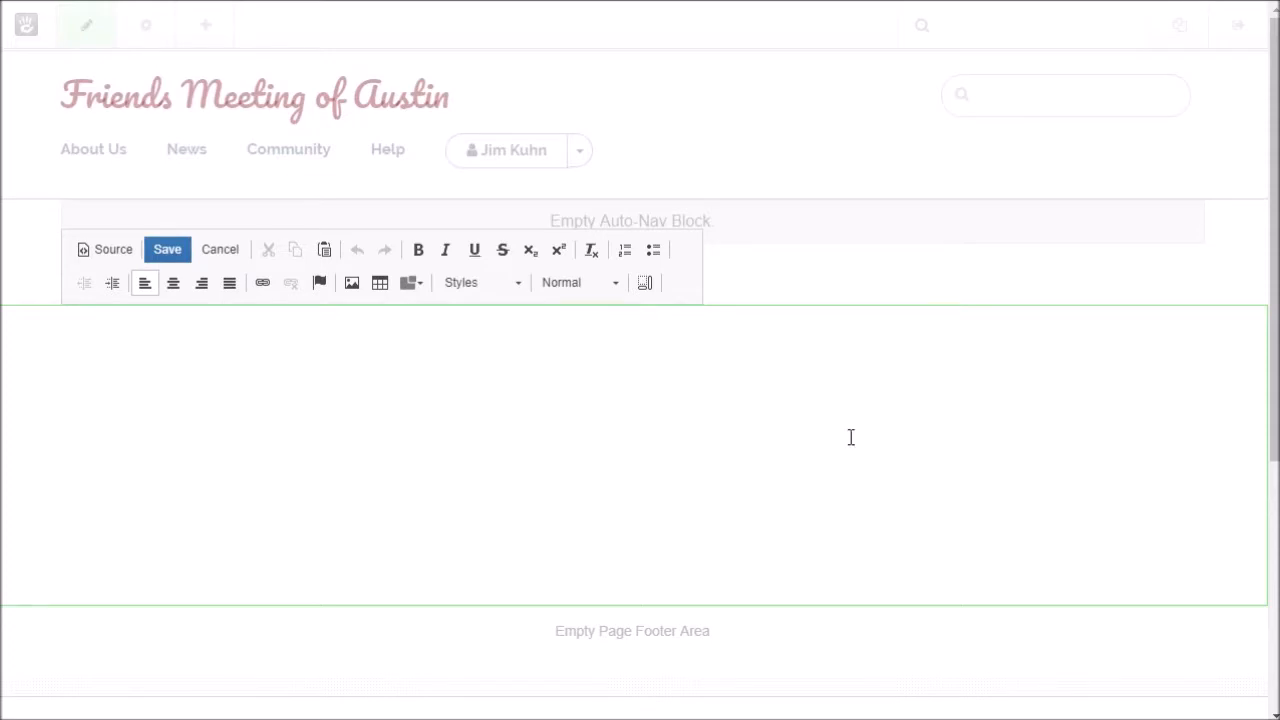
click(631, 338)
text(Casa Marienella Casa welcomes diplaced immigrants and promotes shelter and support. Services include access to legal and medical resources, food, clothing, English classes and others. Visit the web site http://www.casamarianella.org)
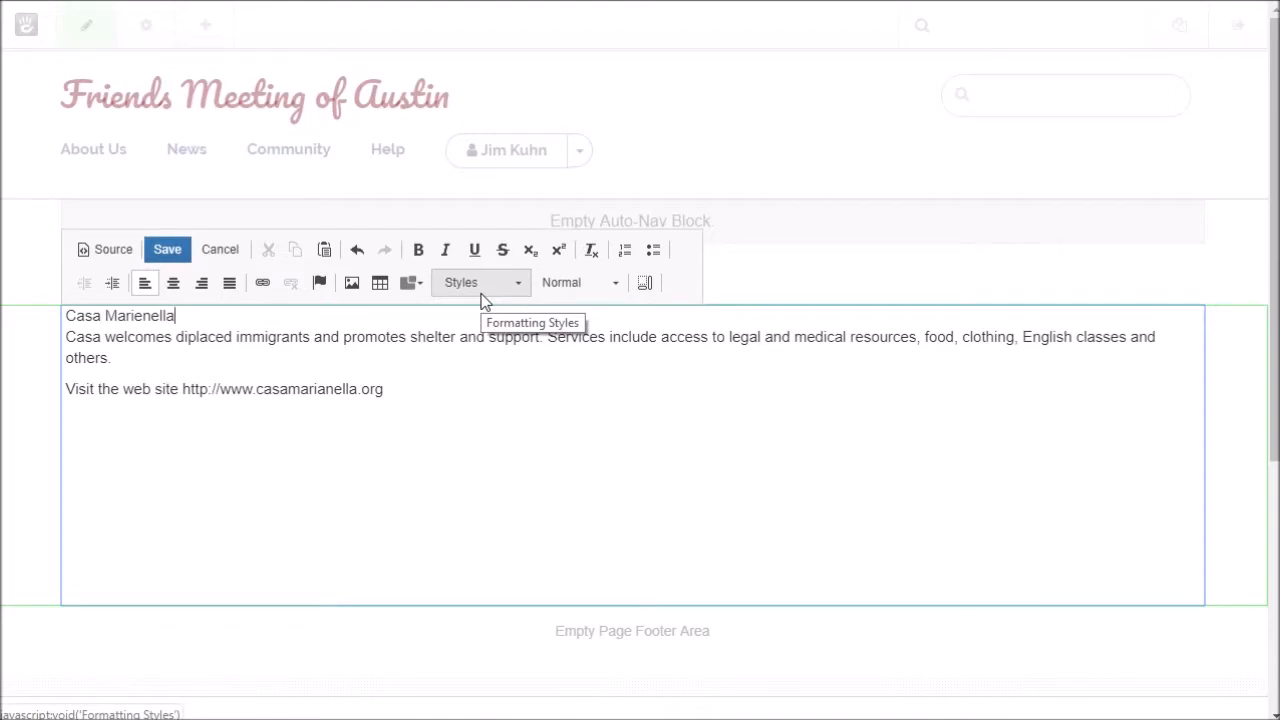
key(Return)
key(Up)
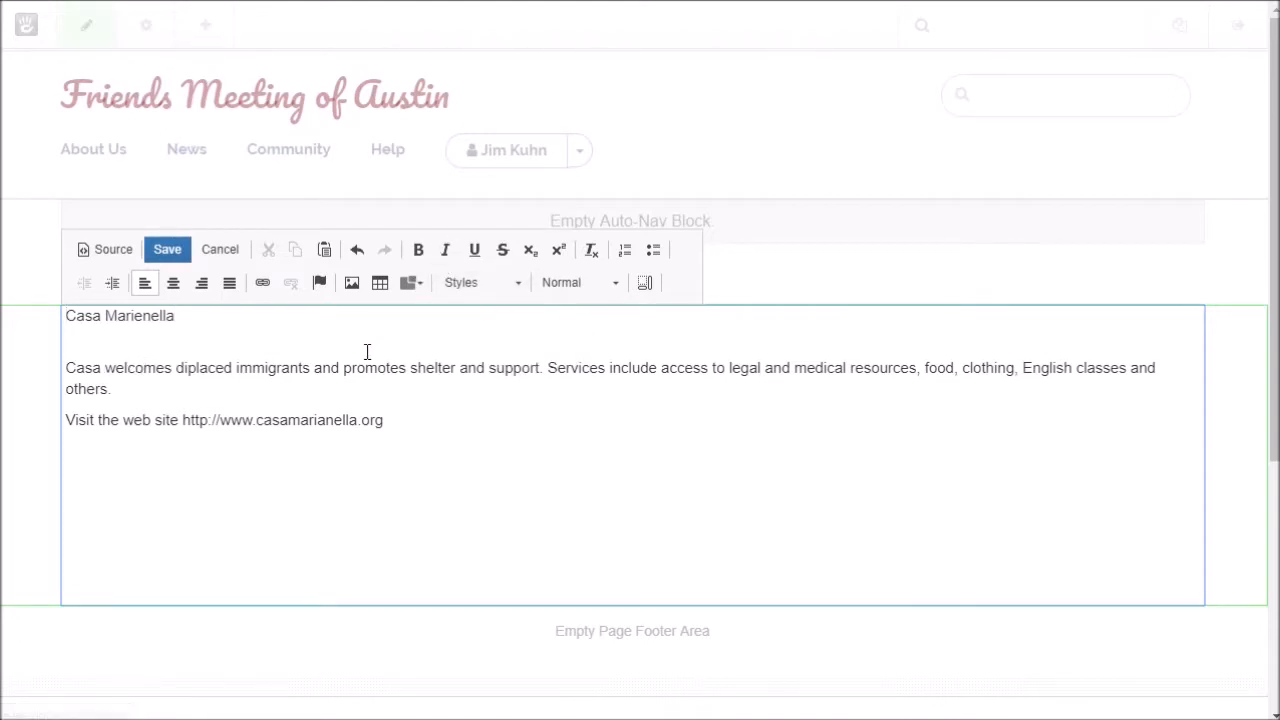
Format the "Casa Marienella" line at the start of the Content block as Heading 2.
shift+click(179, 316)
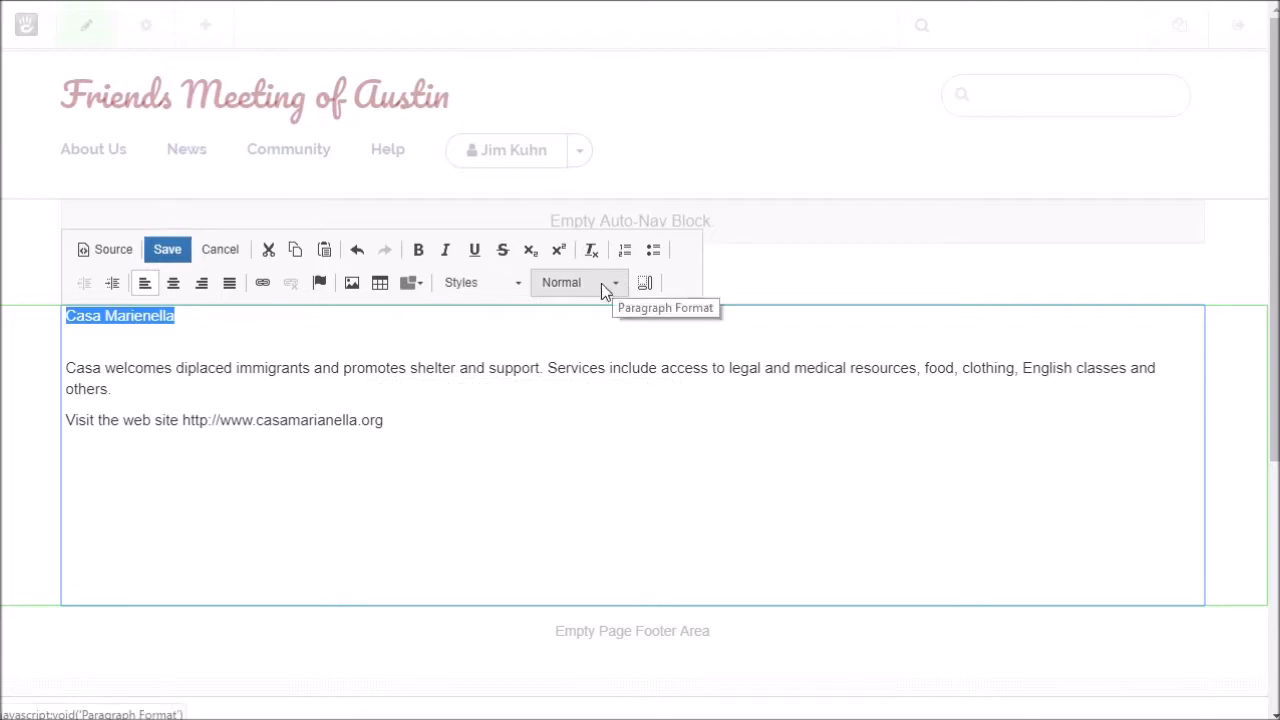
click(615, 283)
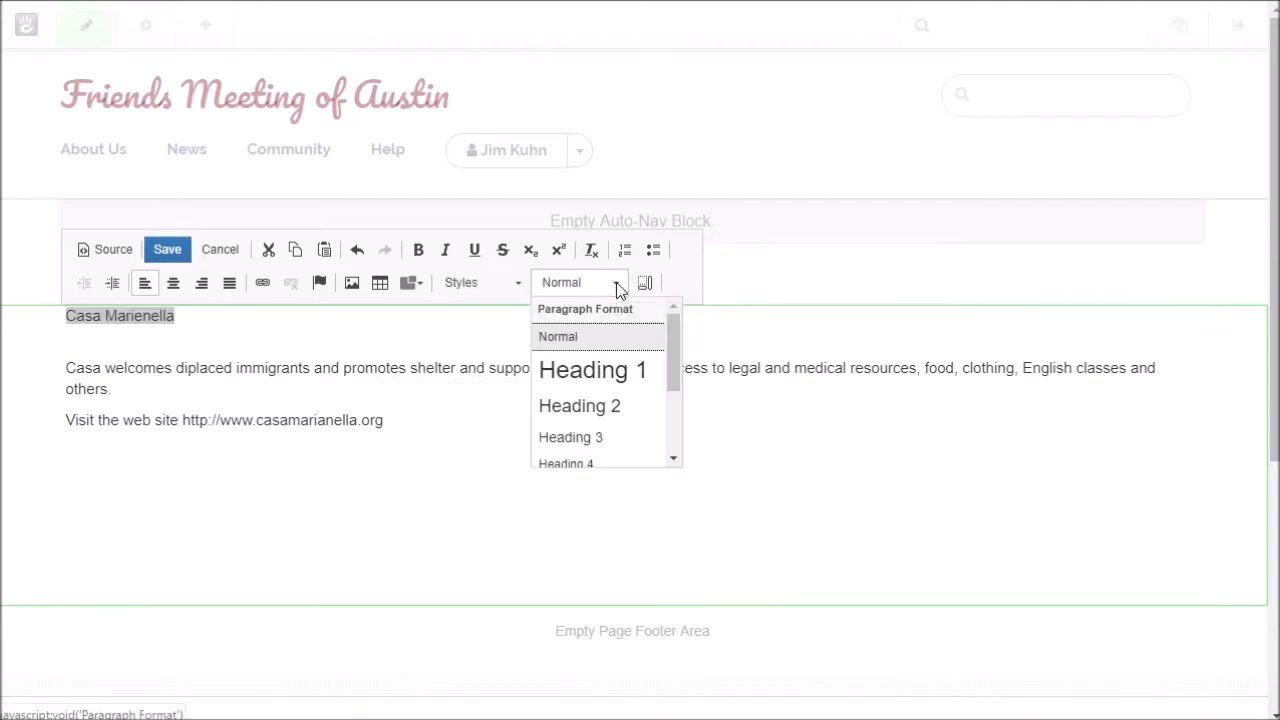
click(593, 408)
click(591, 398)
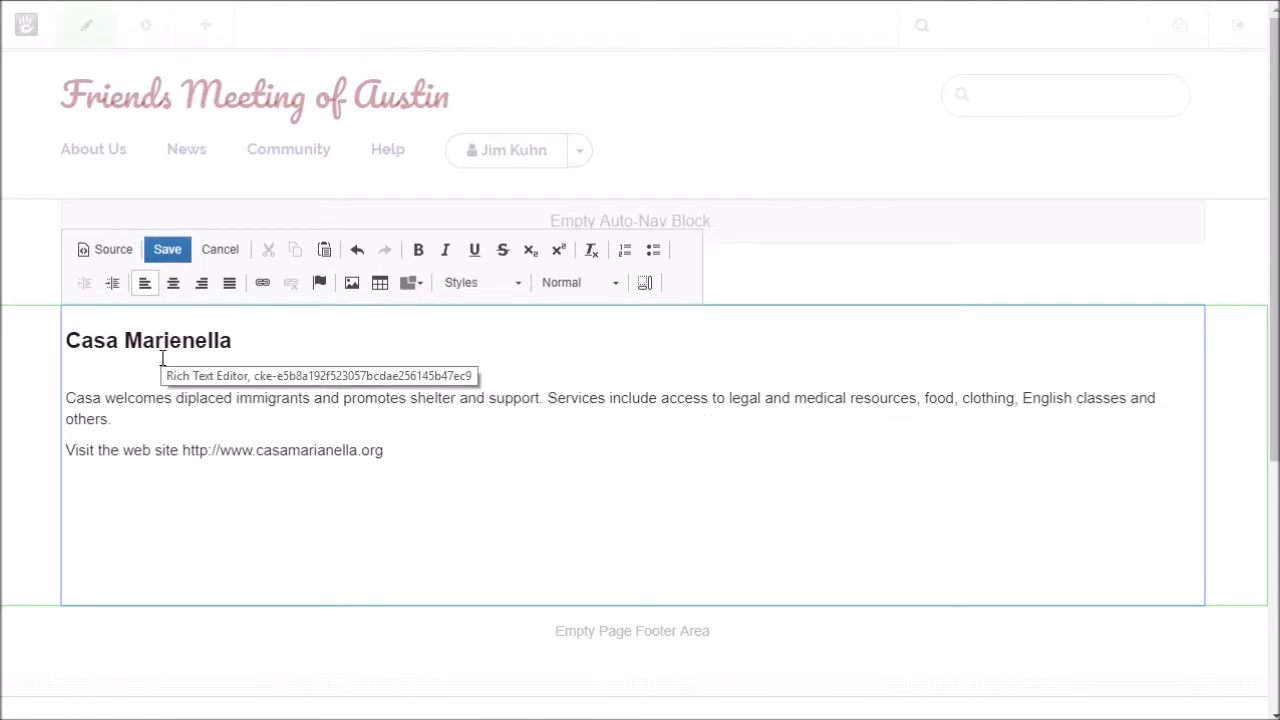
click(615, 283)
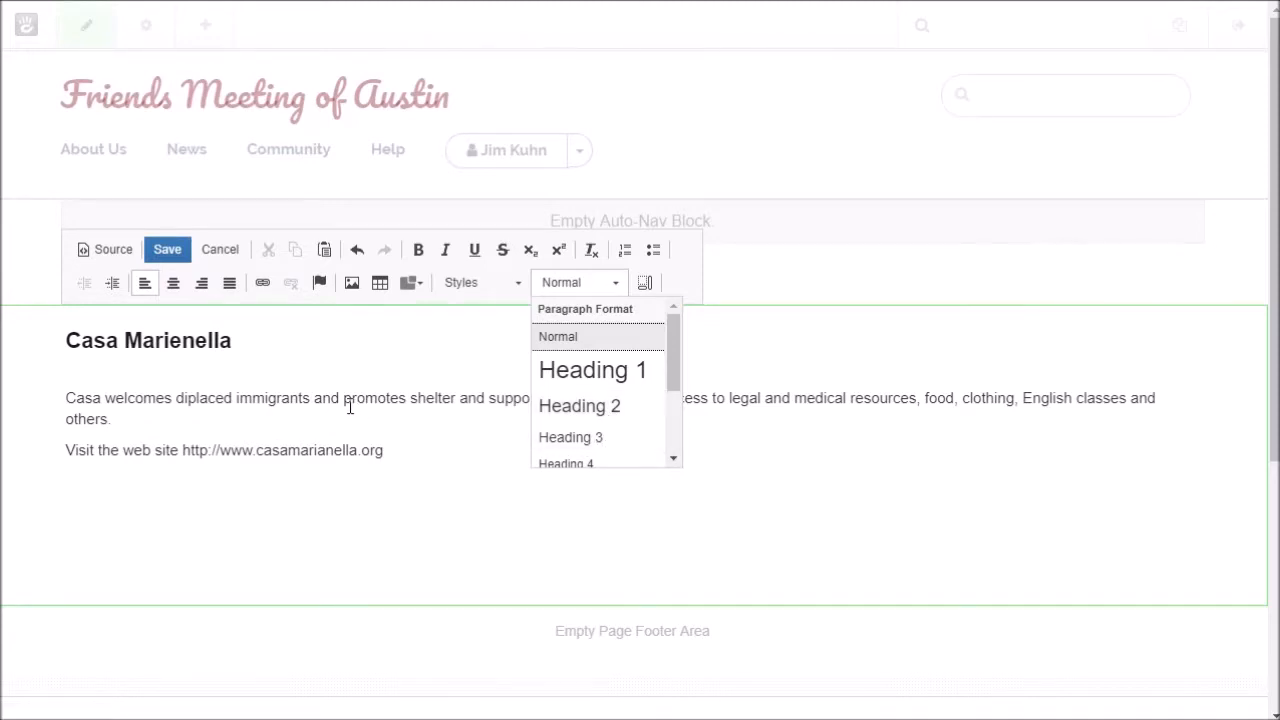
click(343, 402)
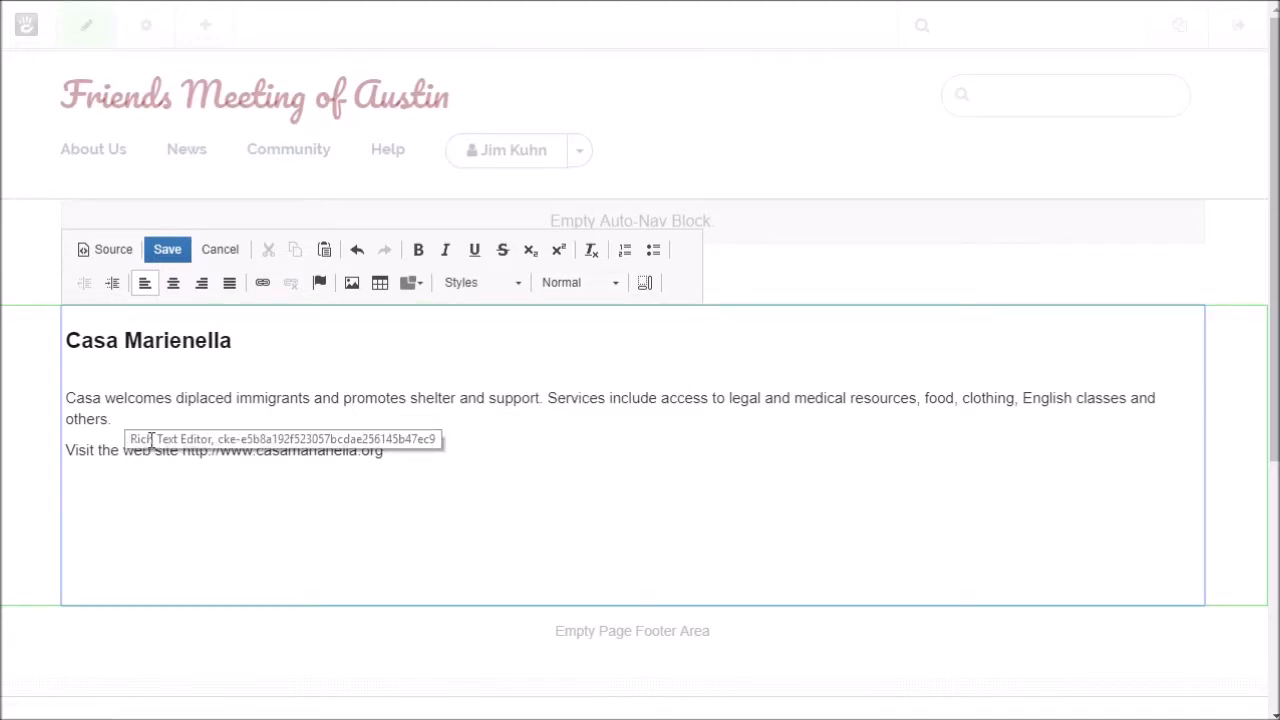
click(88, 450)
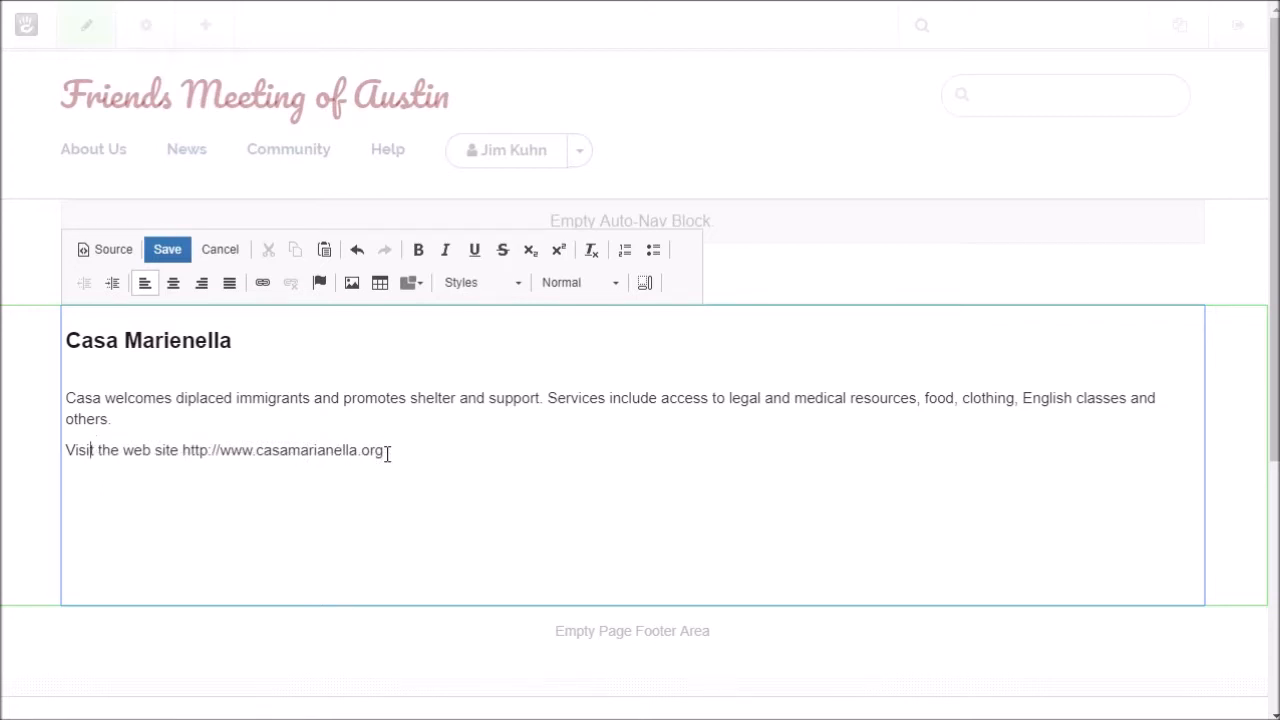
drag(387, 451, 178, 450)
key(ctrl+c)
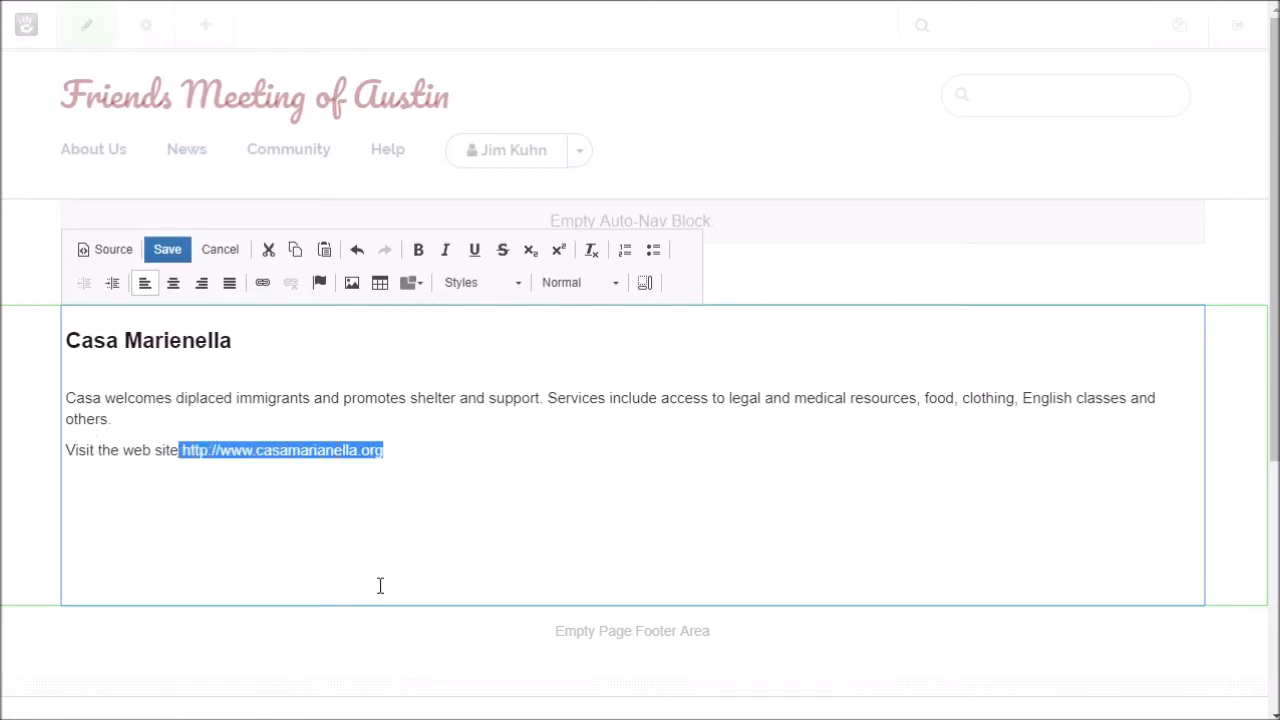
click(386, 451)
drag(389, 450, 64, 451)
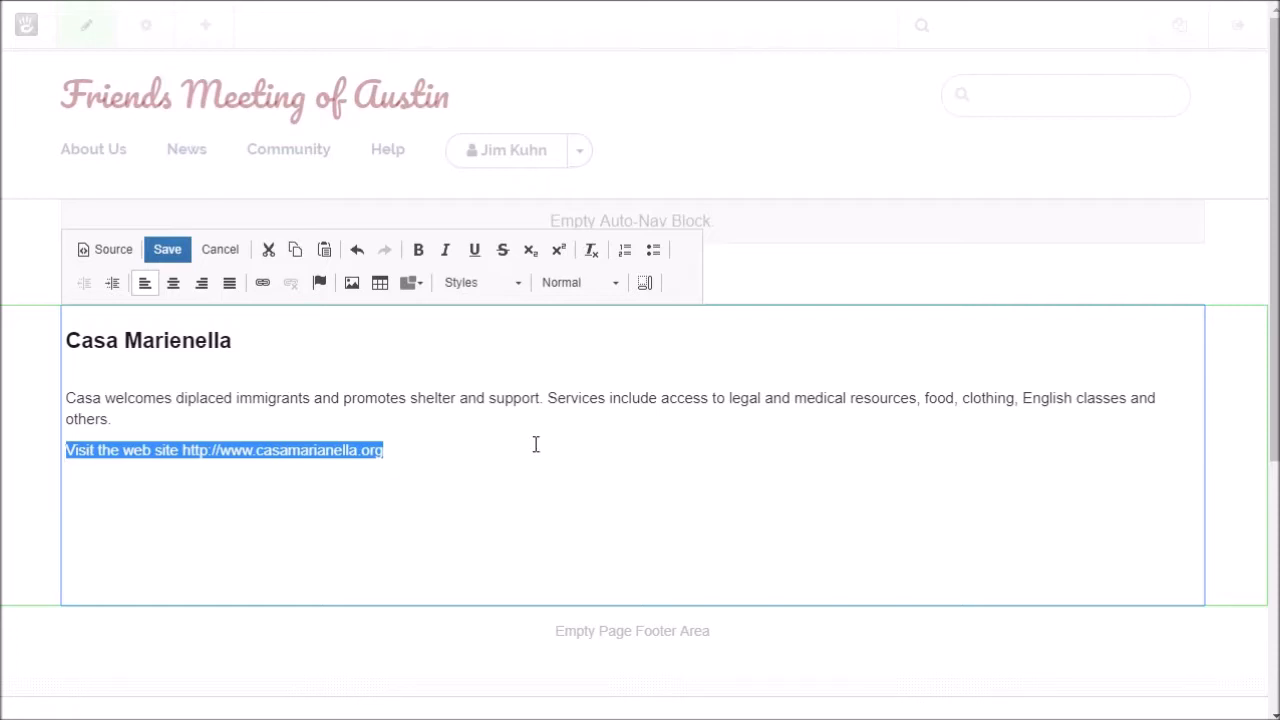
click(263, 284)
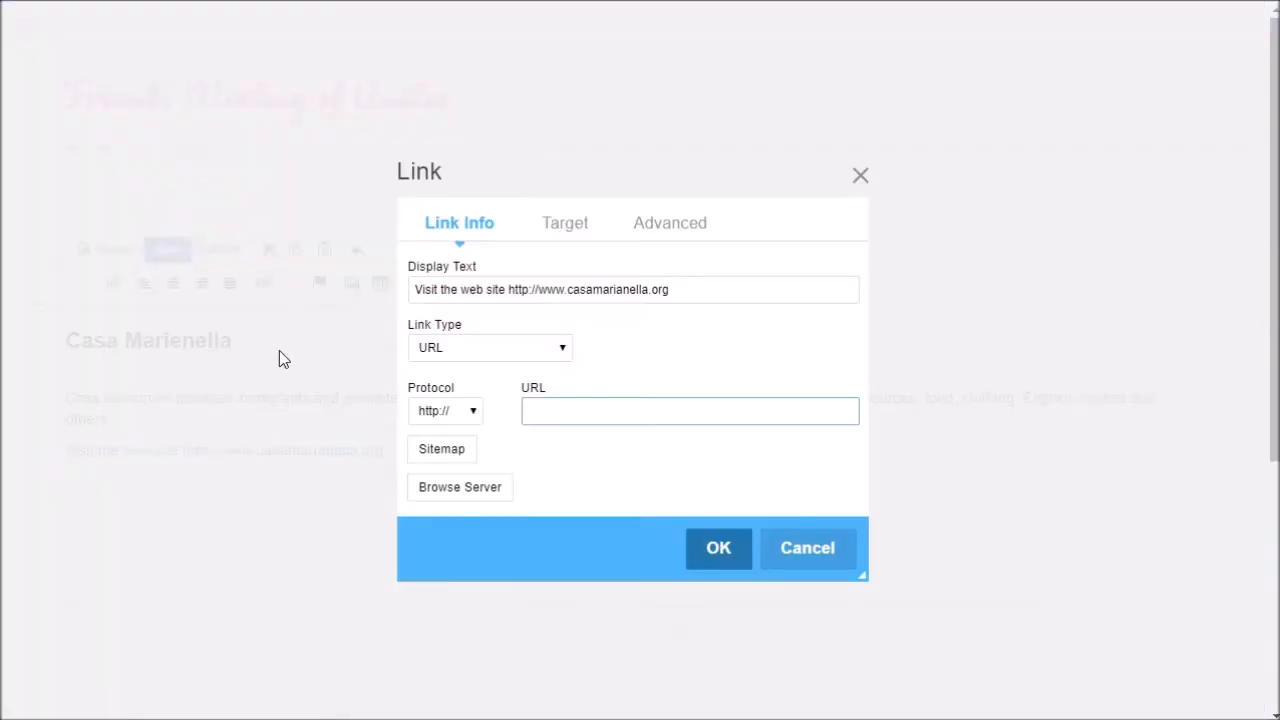
key(ctrl+v)
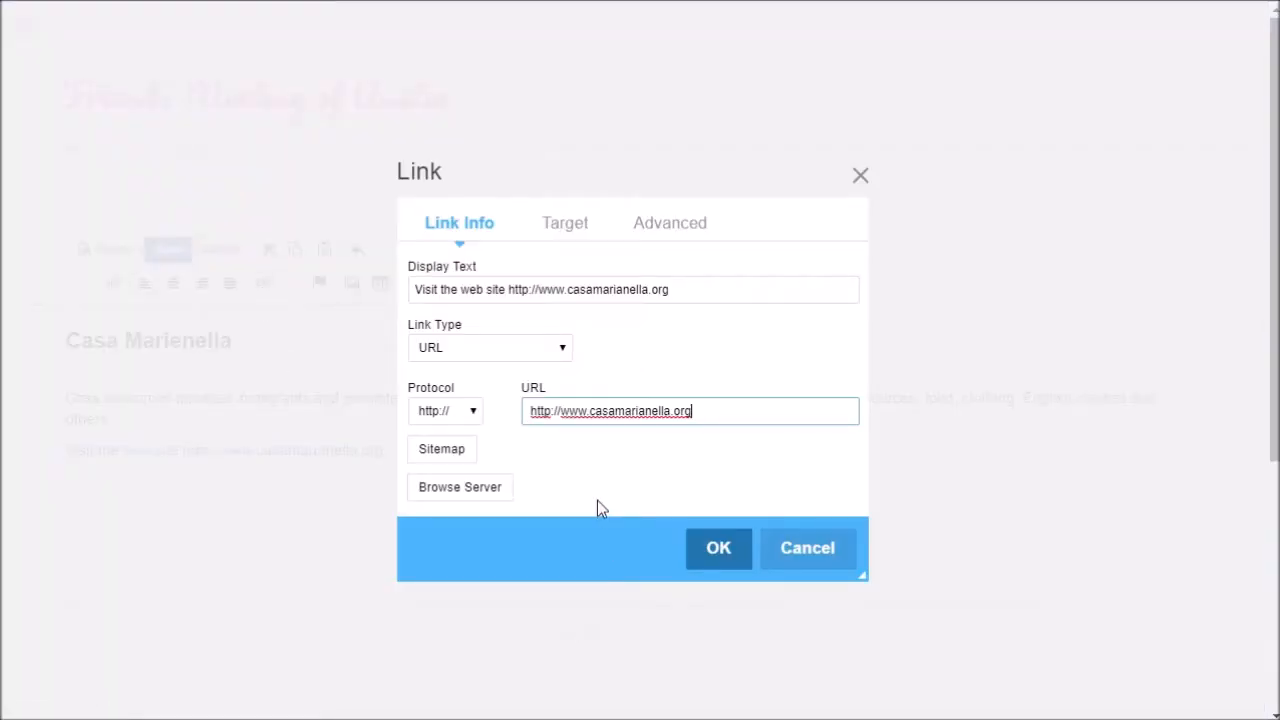
Set the link's target to New Window (_blank), apply the link and save the Content block.
click(567, 225)
click(567, 293)
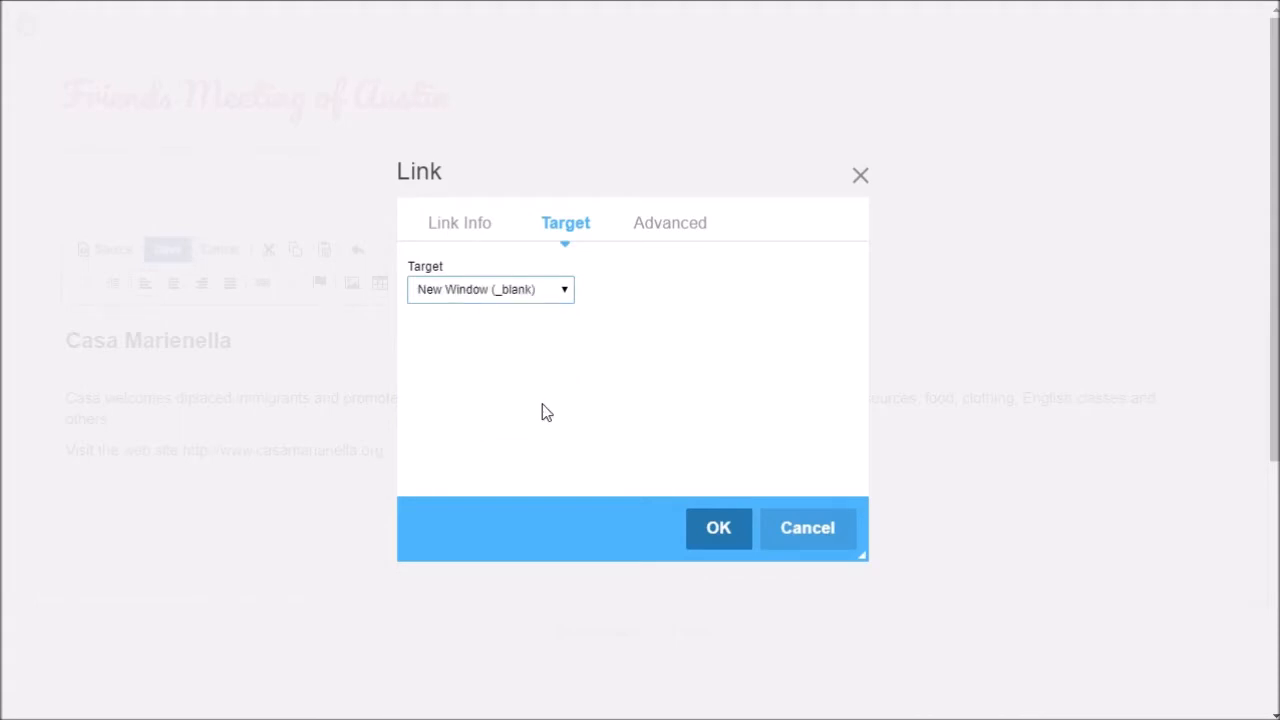
click(726, 537)
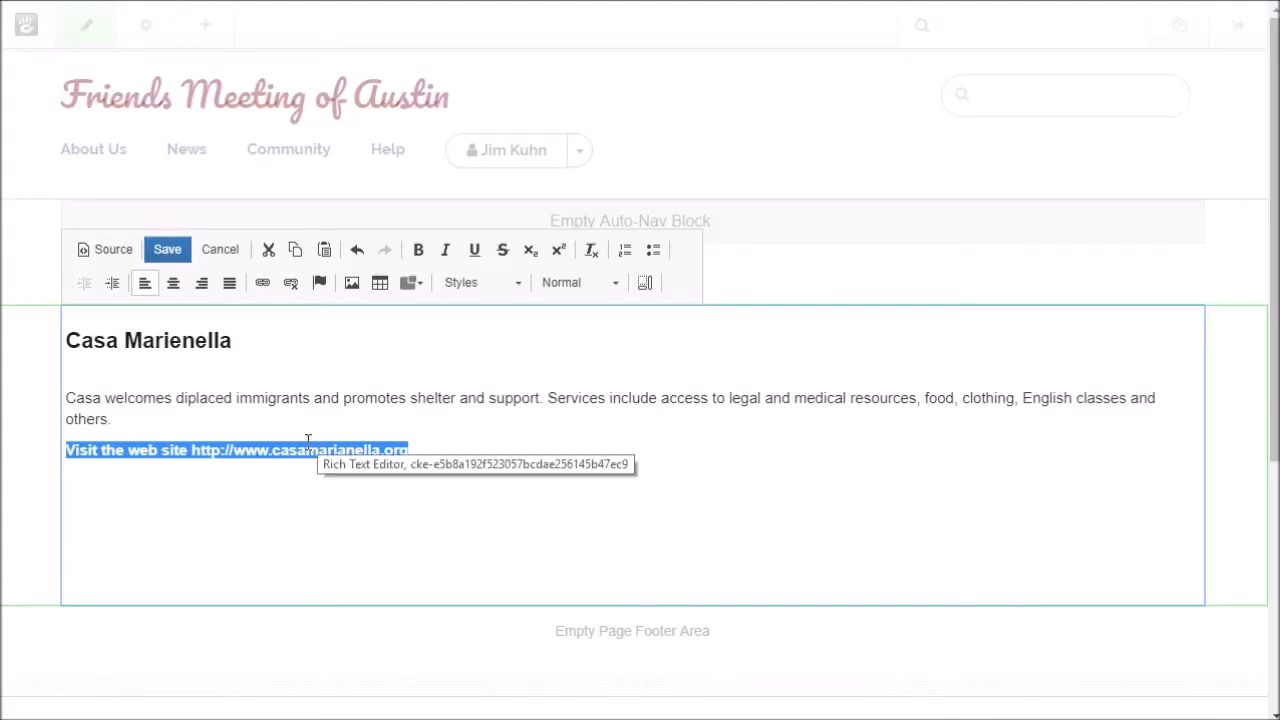
click(423, 408)
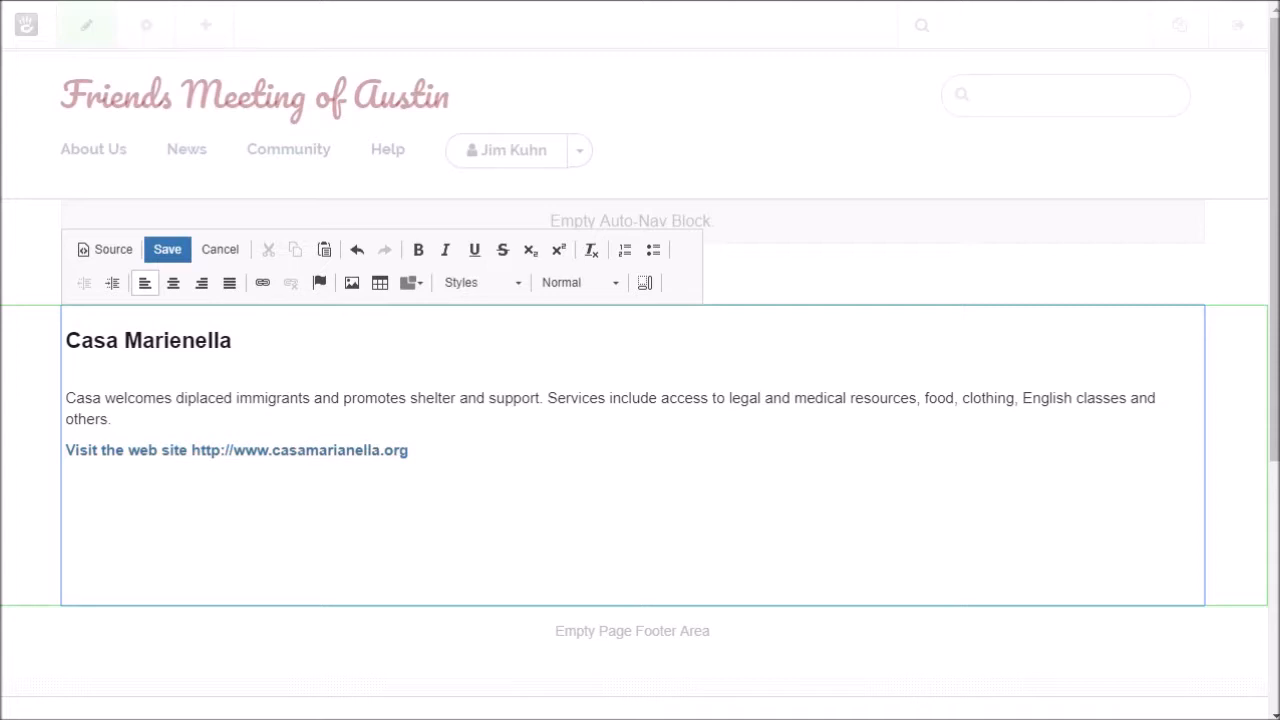
click(167, 250)
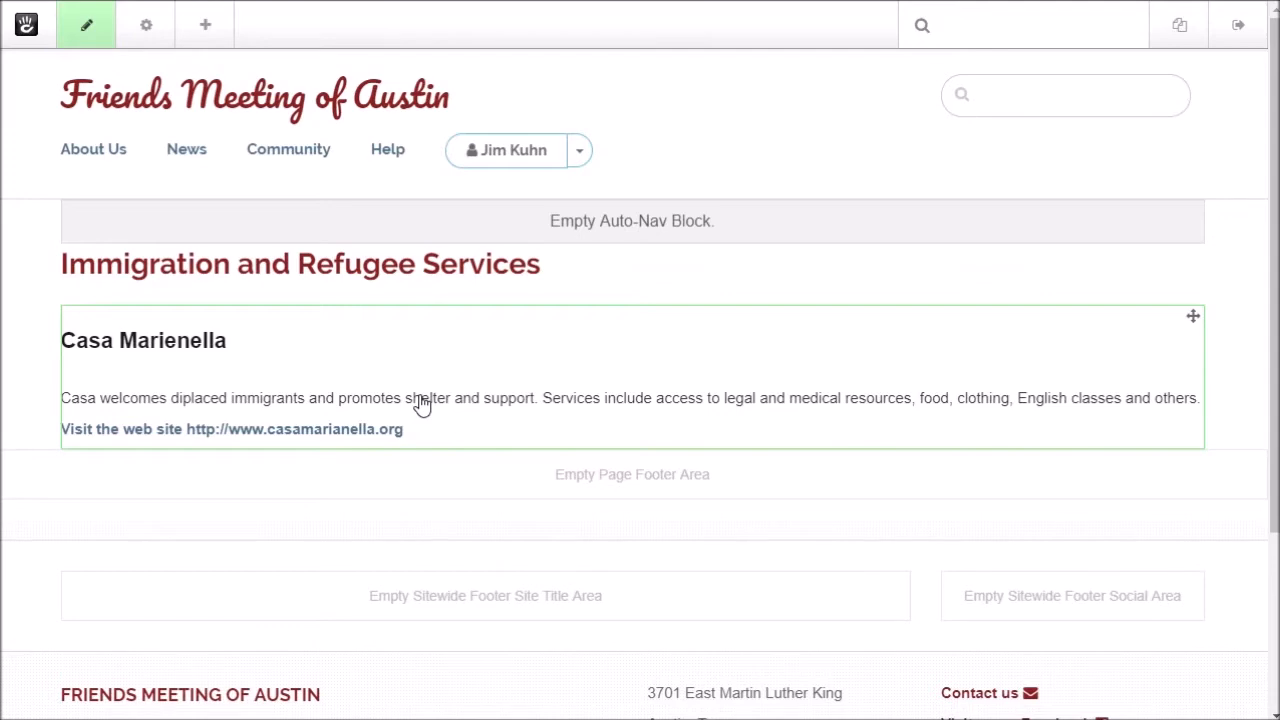
Publish the page with the version comment "Added the immigration resources page".
click(92, 32)
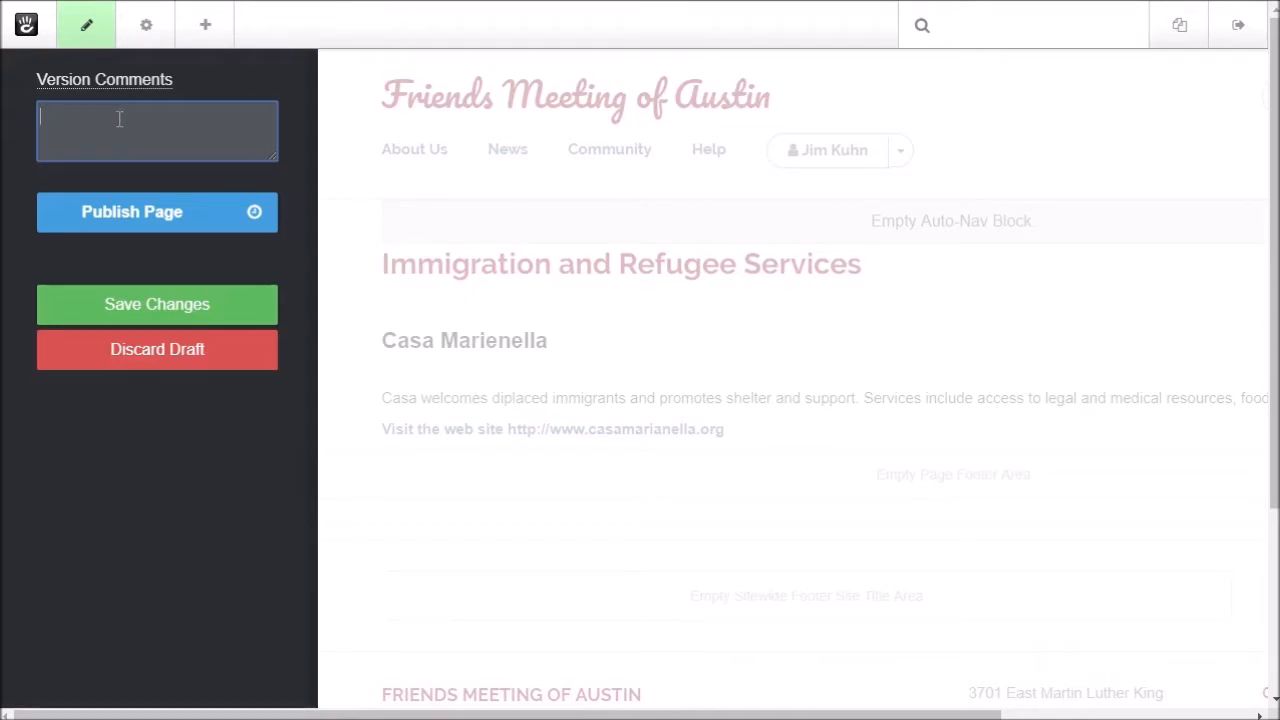
text(Added the immigration resour)
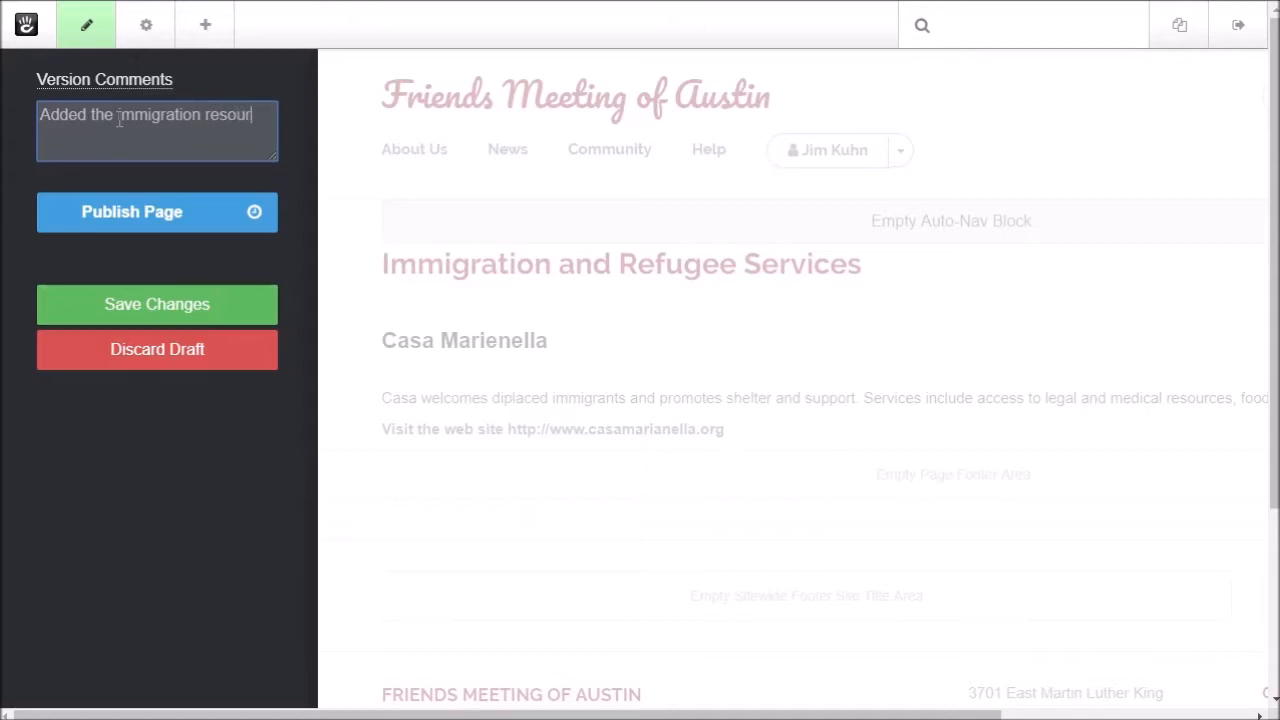
text(ces page)
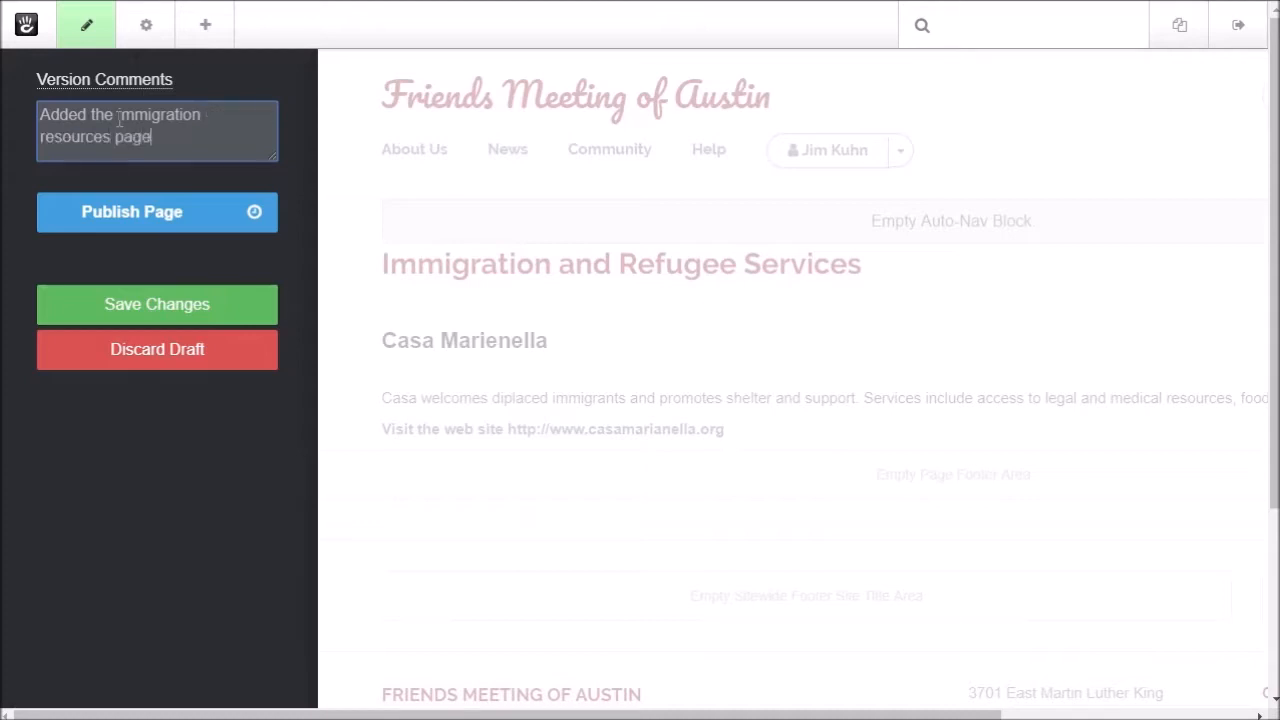
click(136, 222)
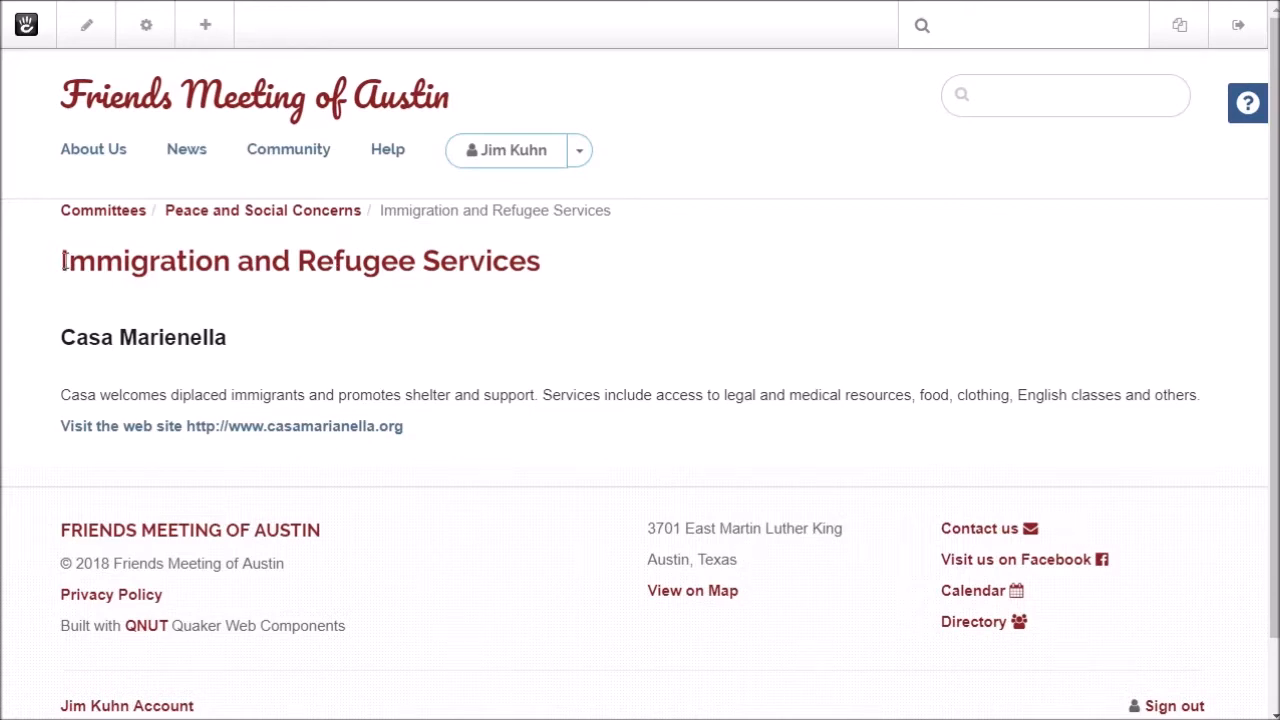
drag(67, 262, 425, 288)
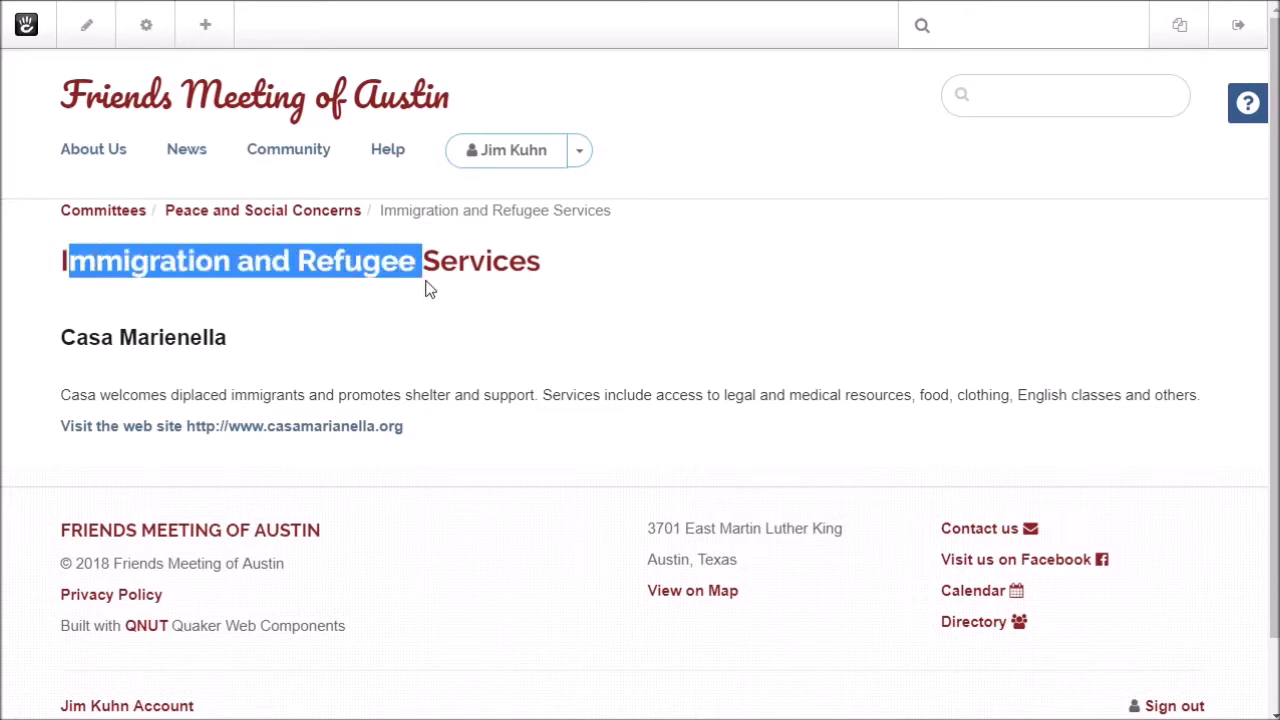
click(478, 250)
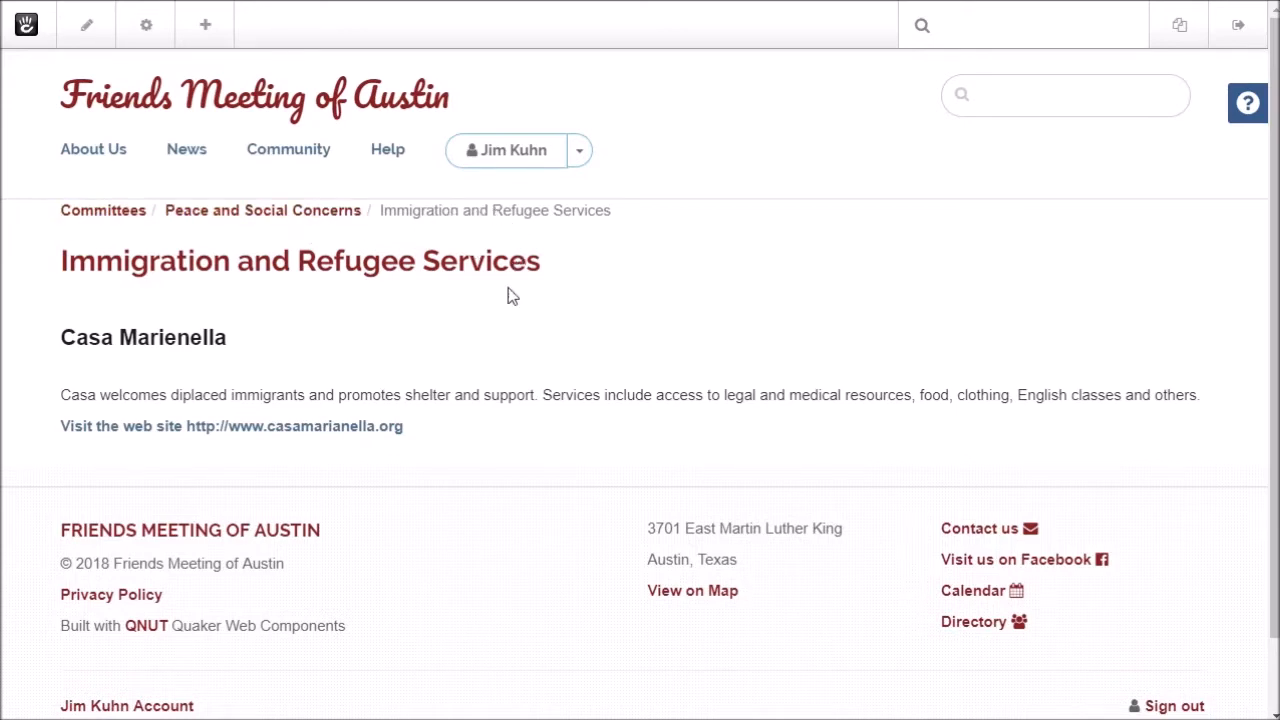
click(88, 37)
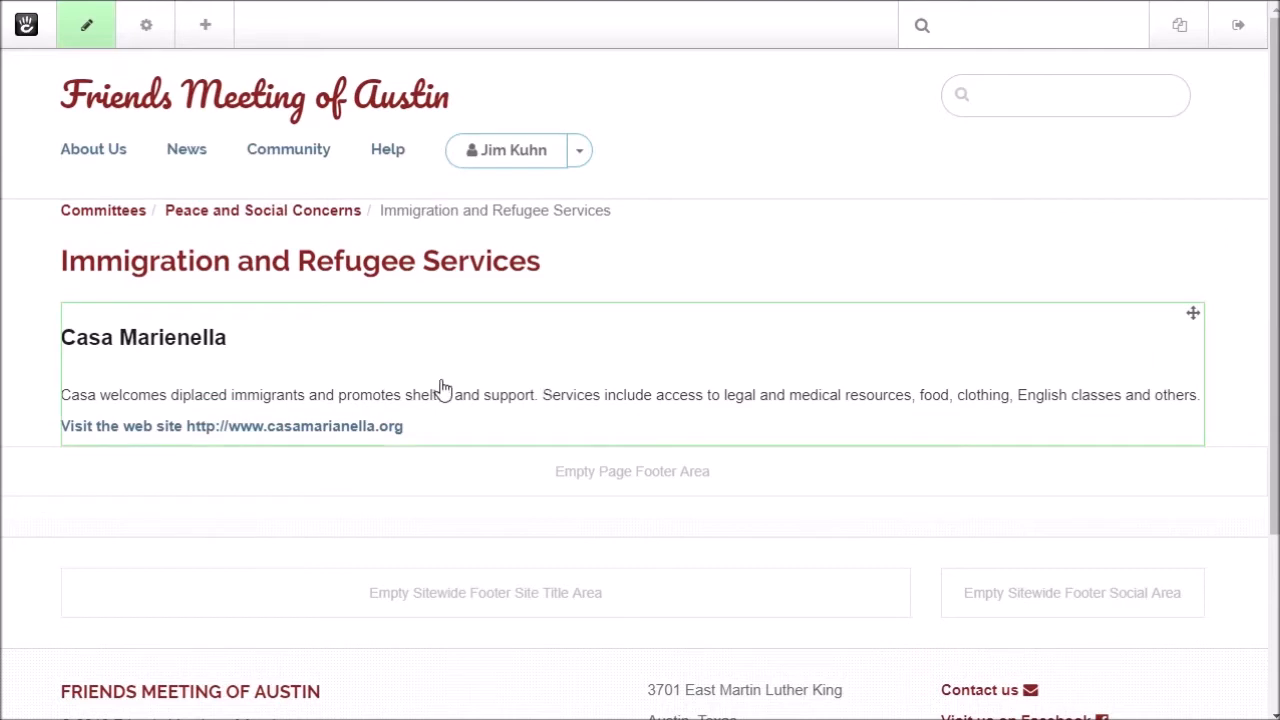
click(639, 279)
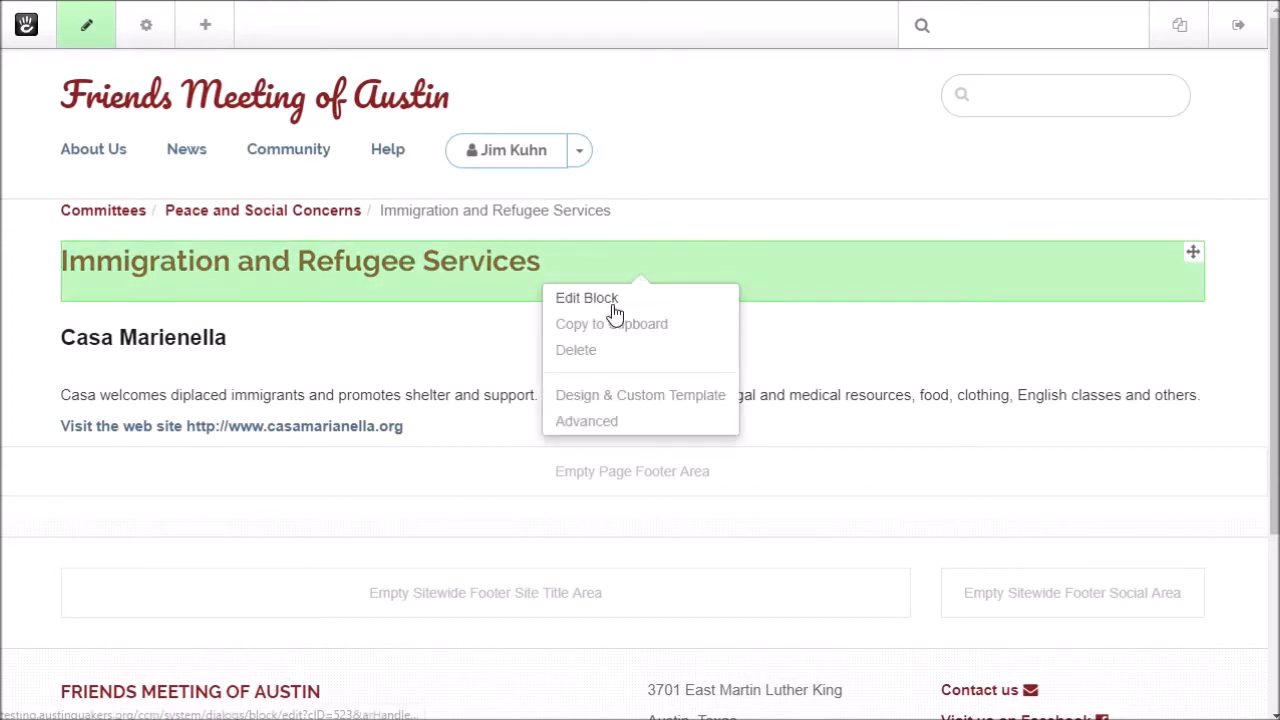
click(604, 300)
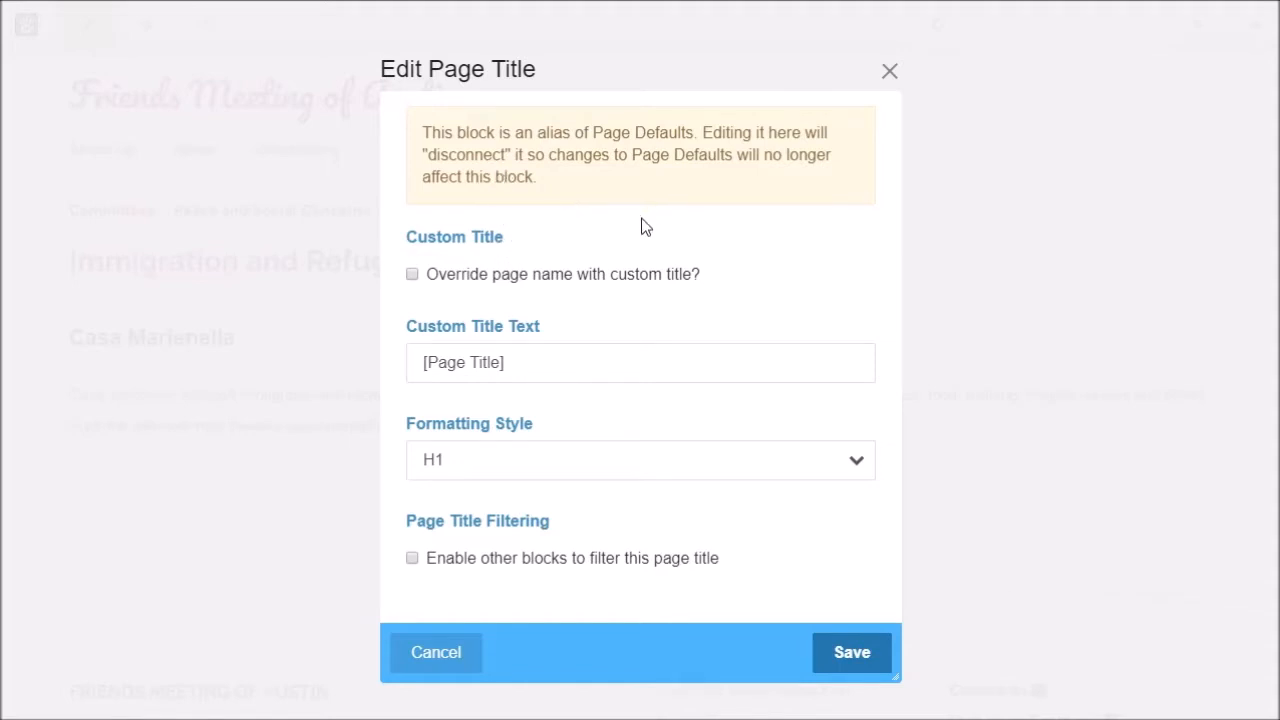
click(413, 275)
click(596, 365)
drag(596, 365, 369, 373)
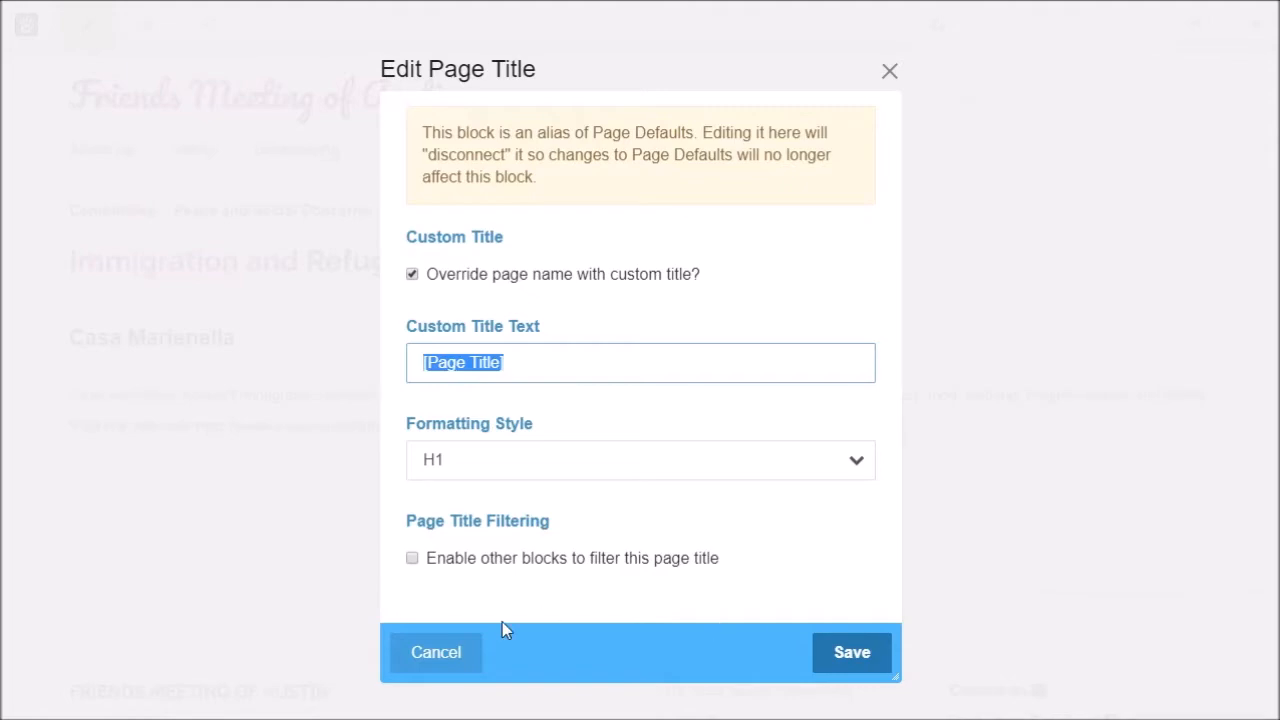
click(460, 653)
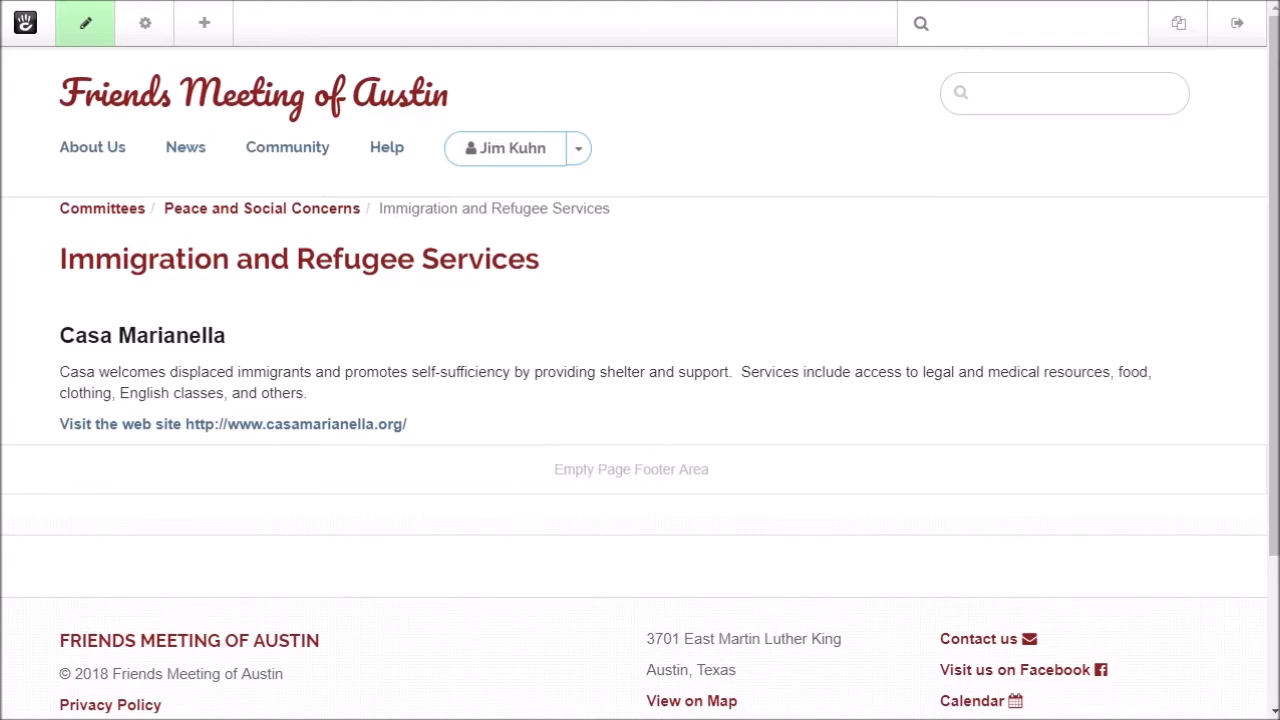
Change the page's permission assignment to Manually in the page settings and confirm the change.
click(146, 30)
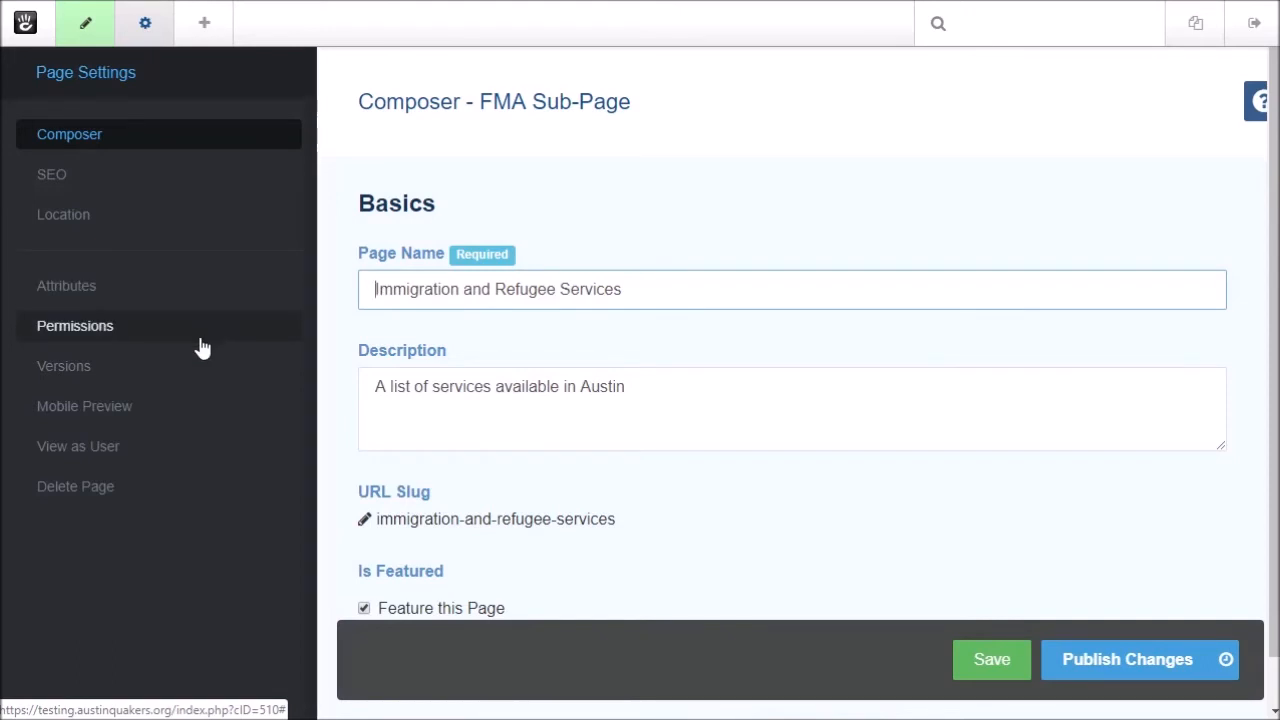
click(75, 338)
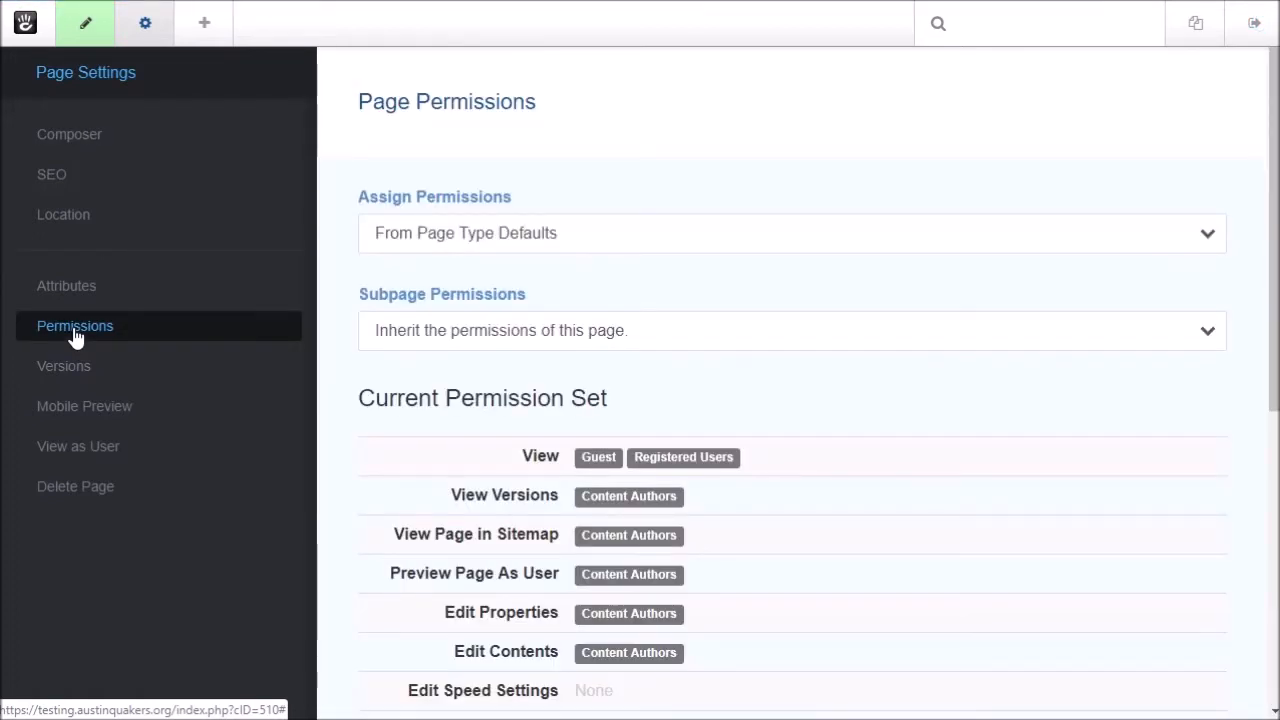
click(1207, 236)
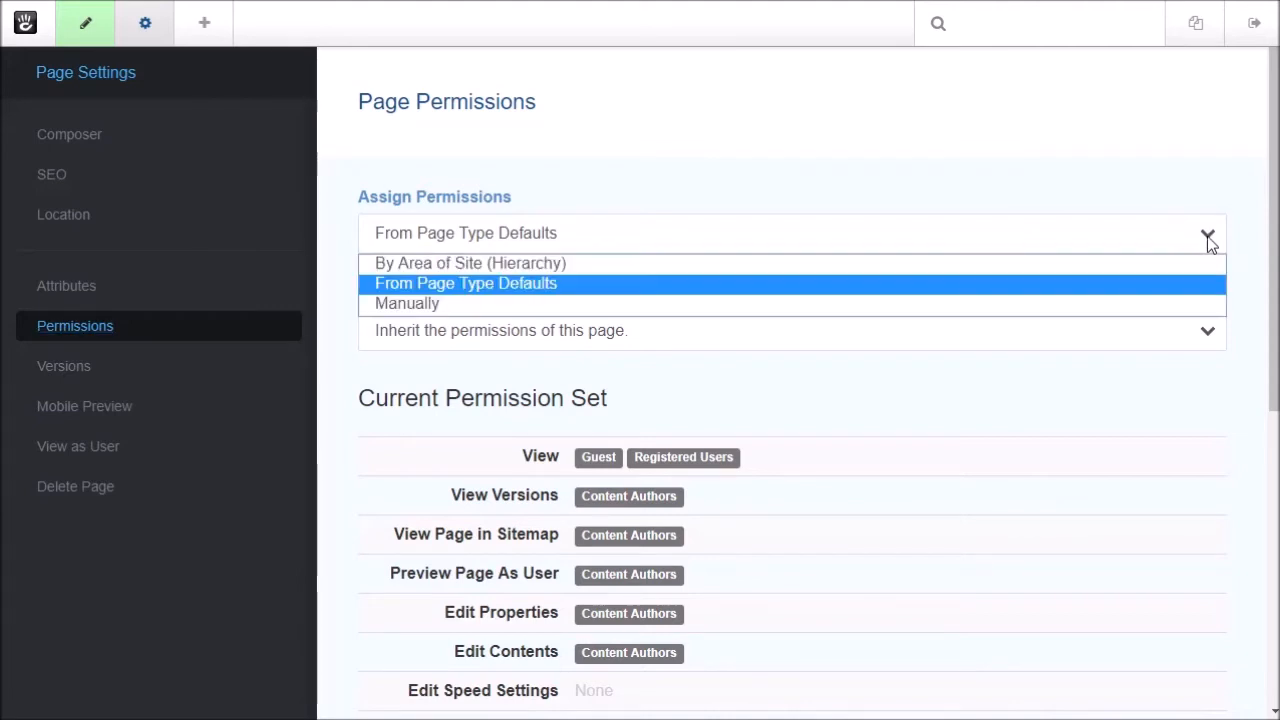
click(400, 305)
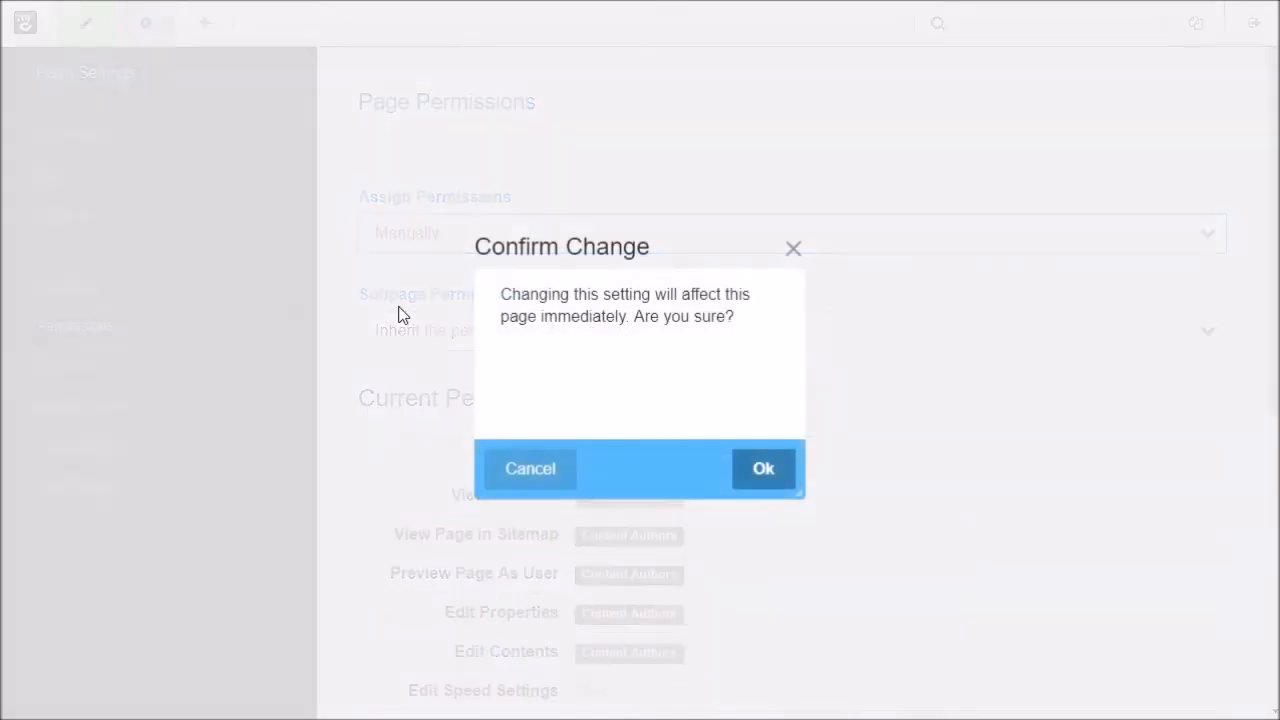
click(764, 474)
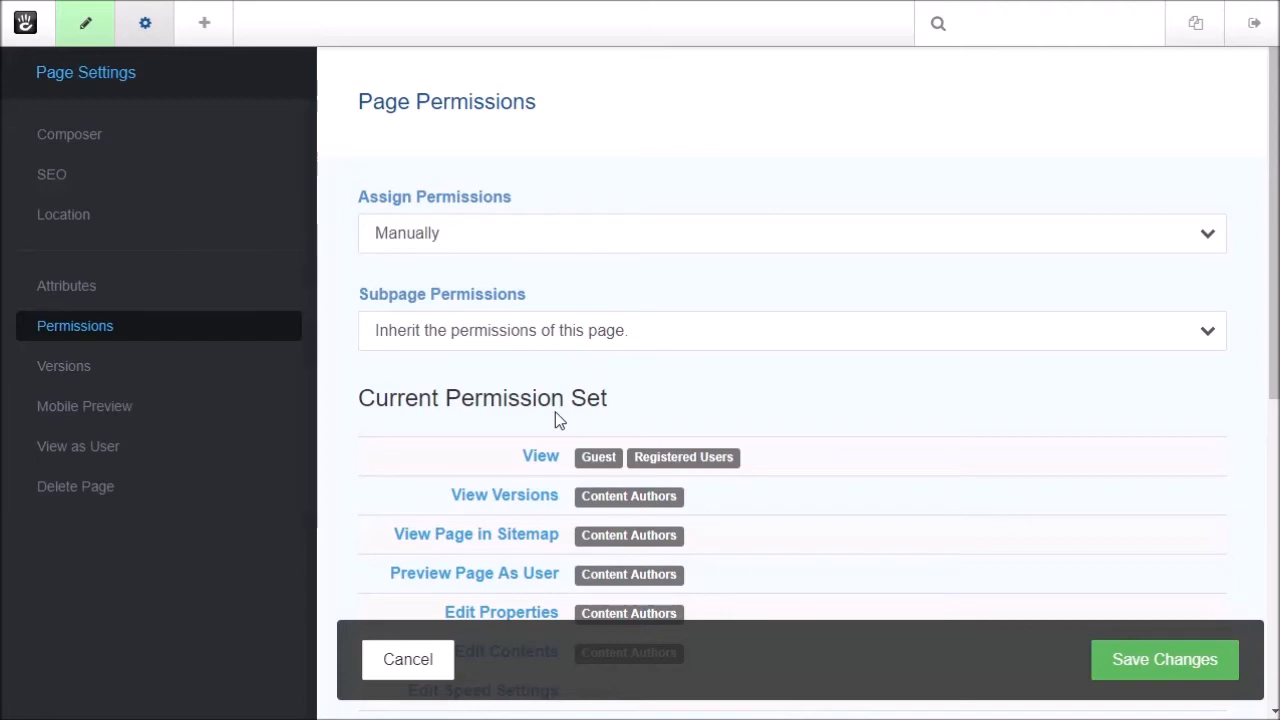
Remove Guest from the page's View permission, save the permission changes and close the page settings.
click(547, 463)
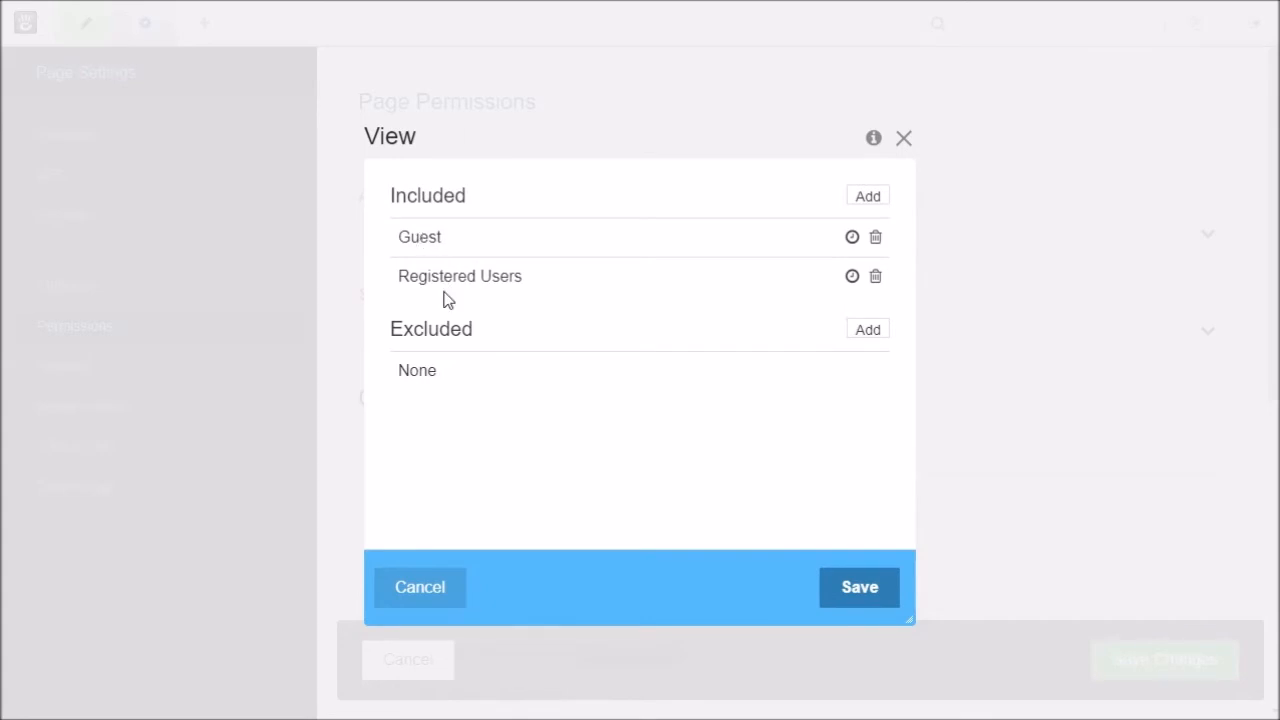
click(877, 243)
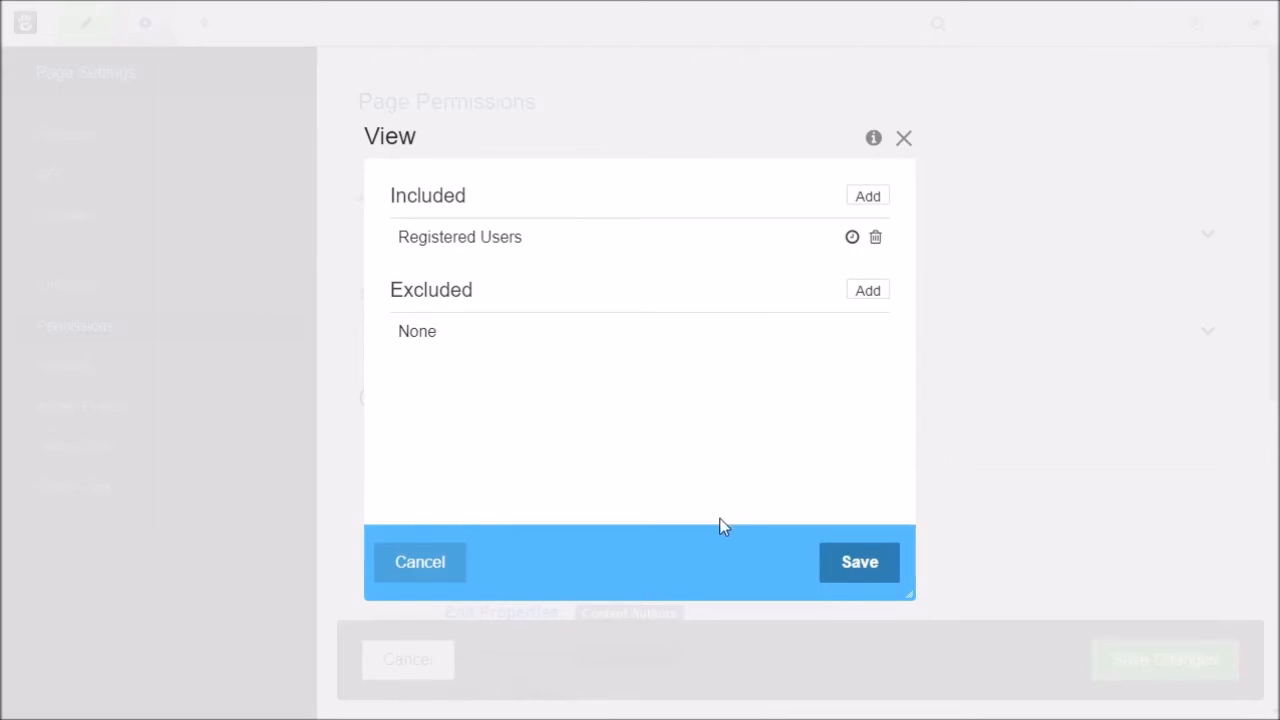
click(862, 563)
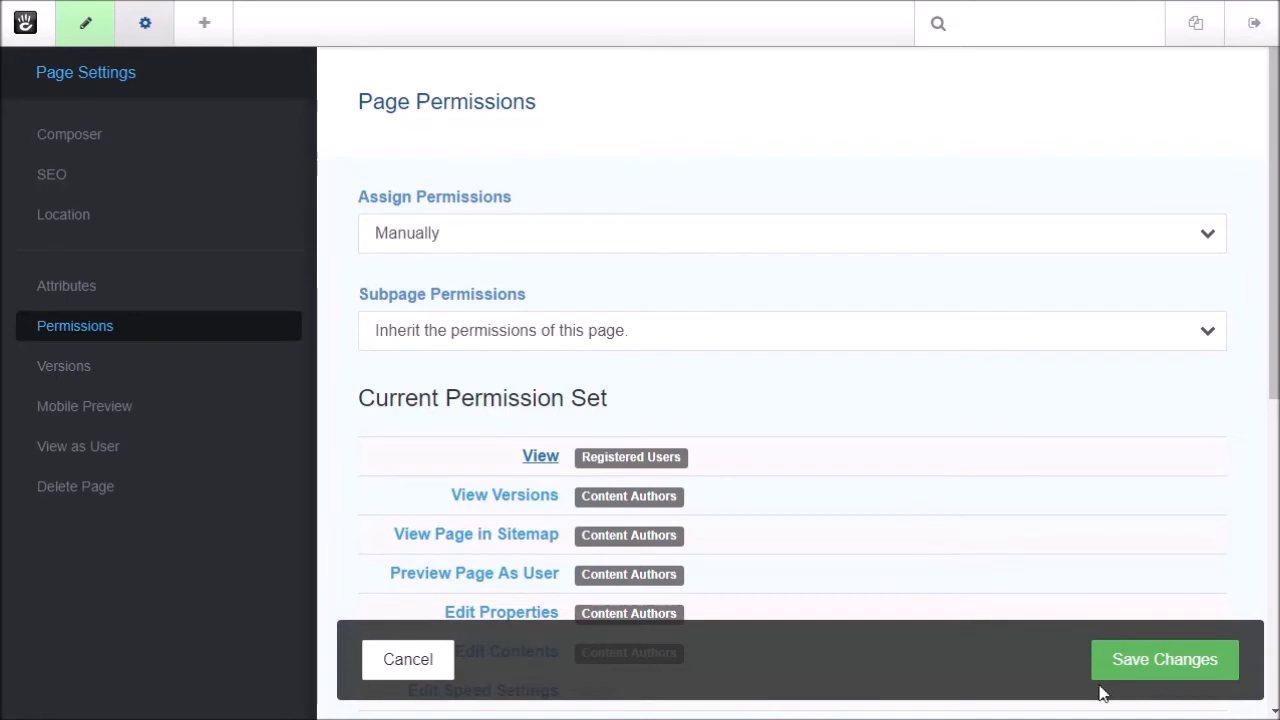
click(1147, 667)
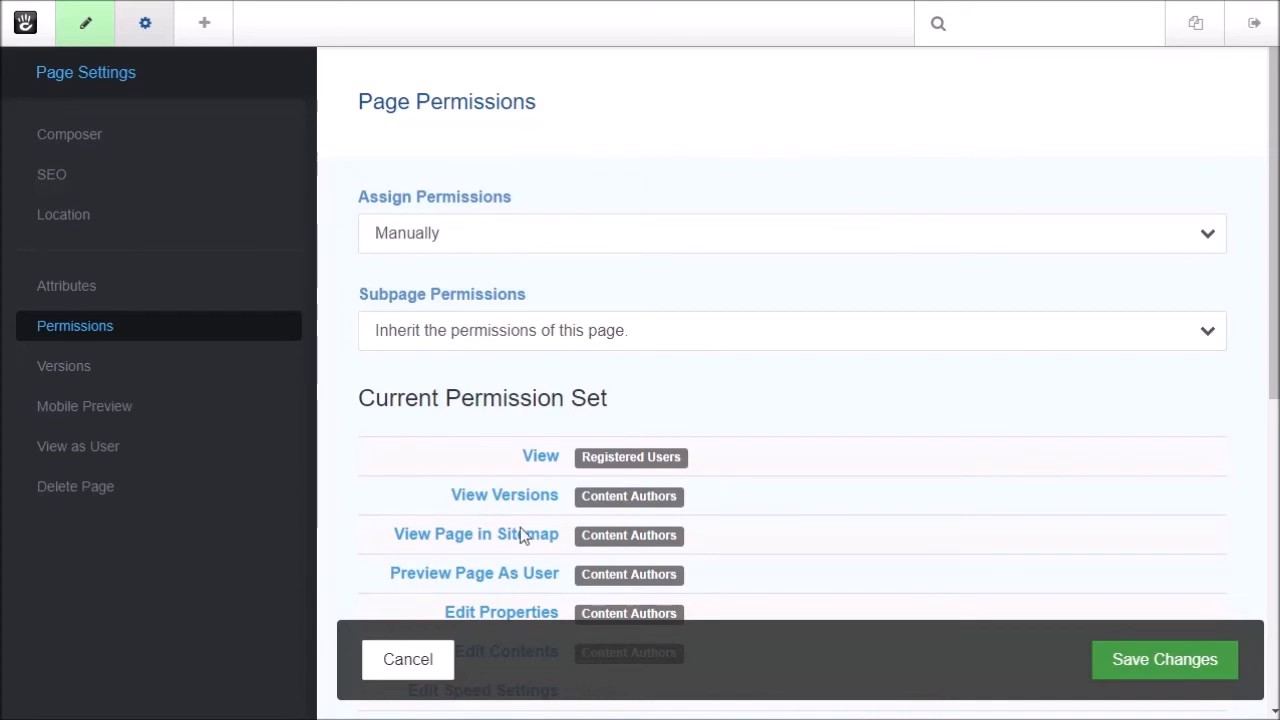
click(146, 30)
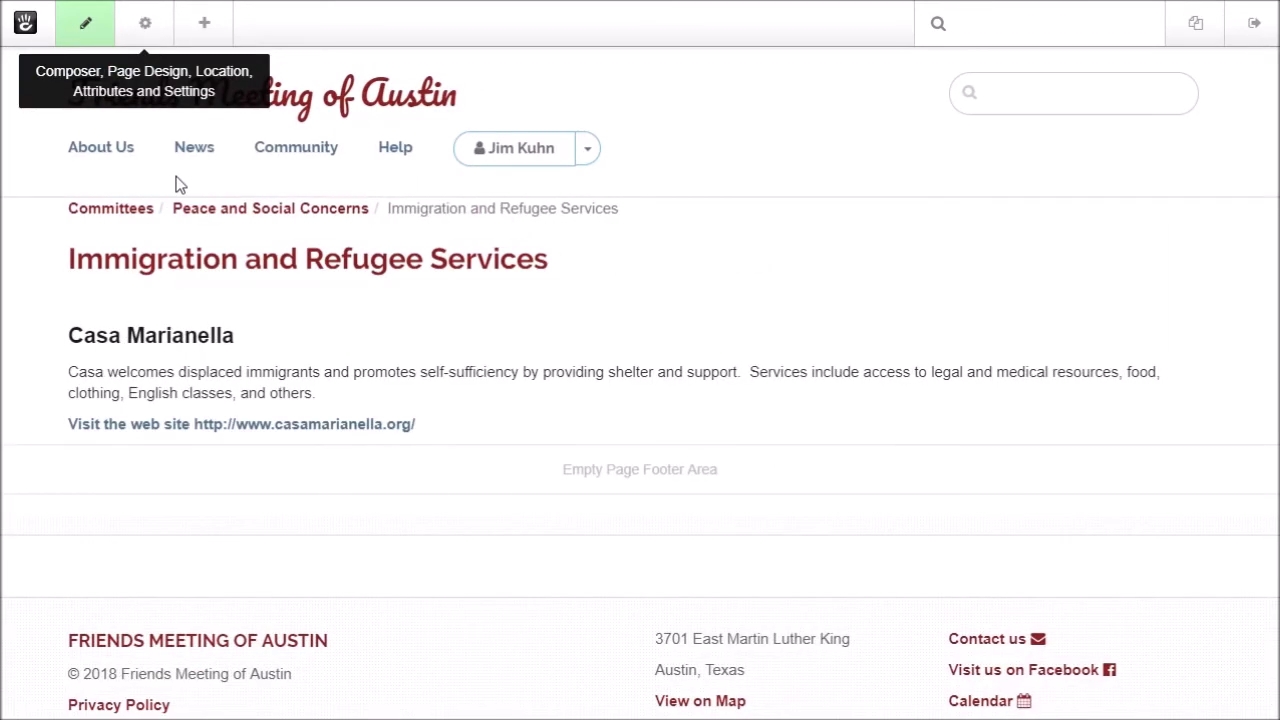
Publish the Immigration and Refugee Services page with the version comment "Added content".
click(87, 30)
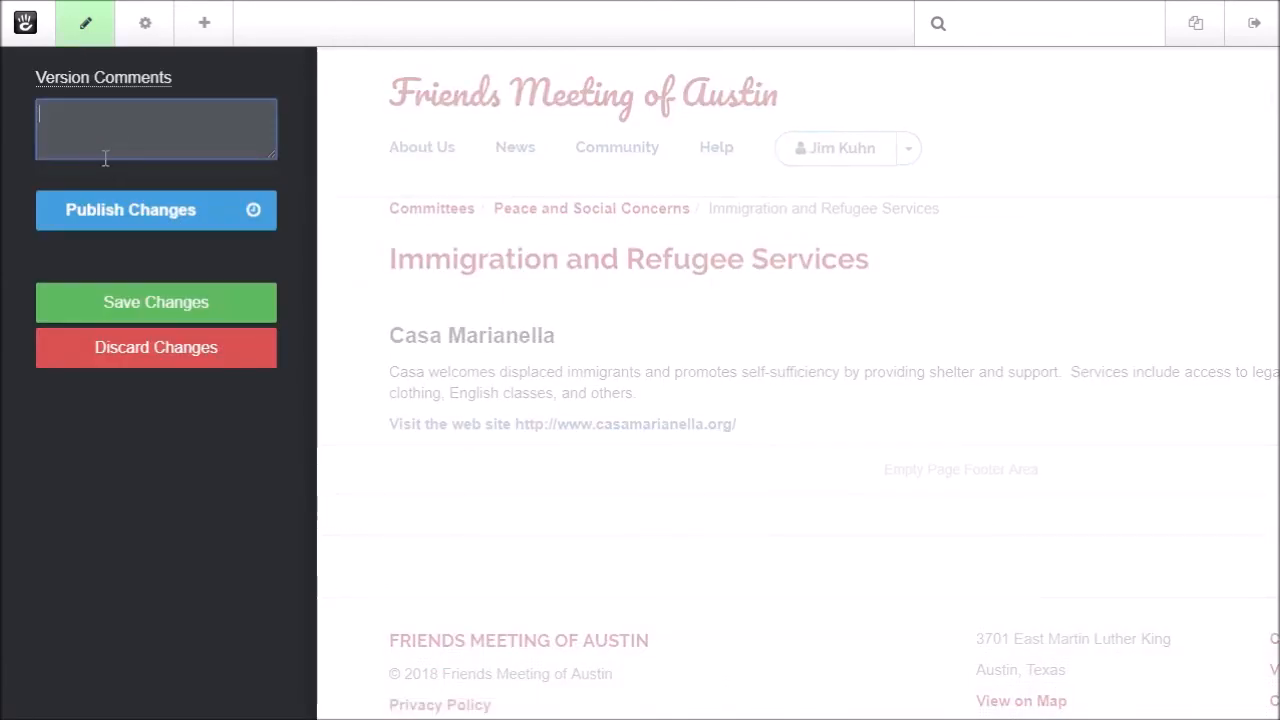
text(Added content)
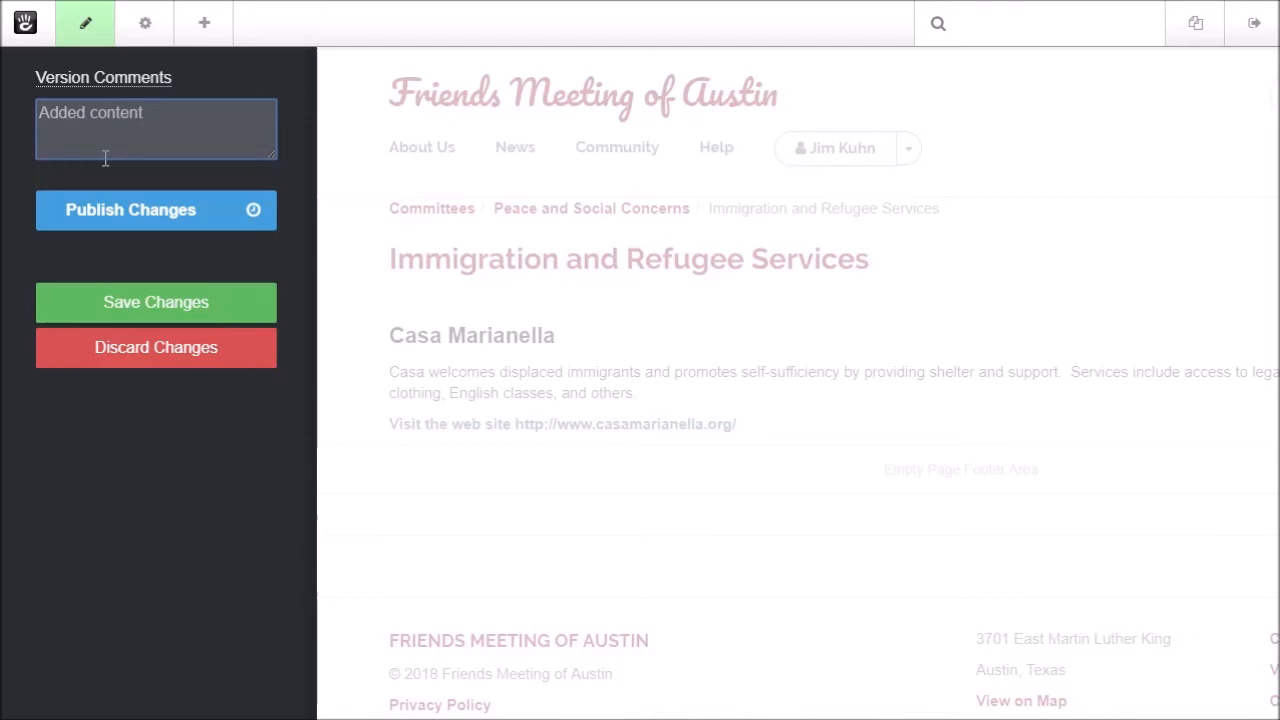
click(145, 229)
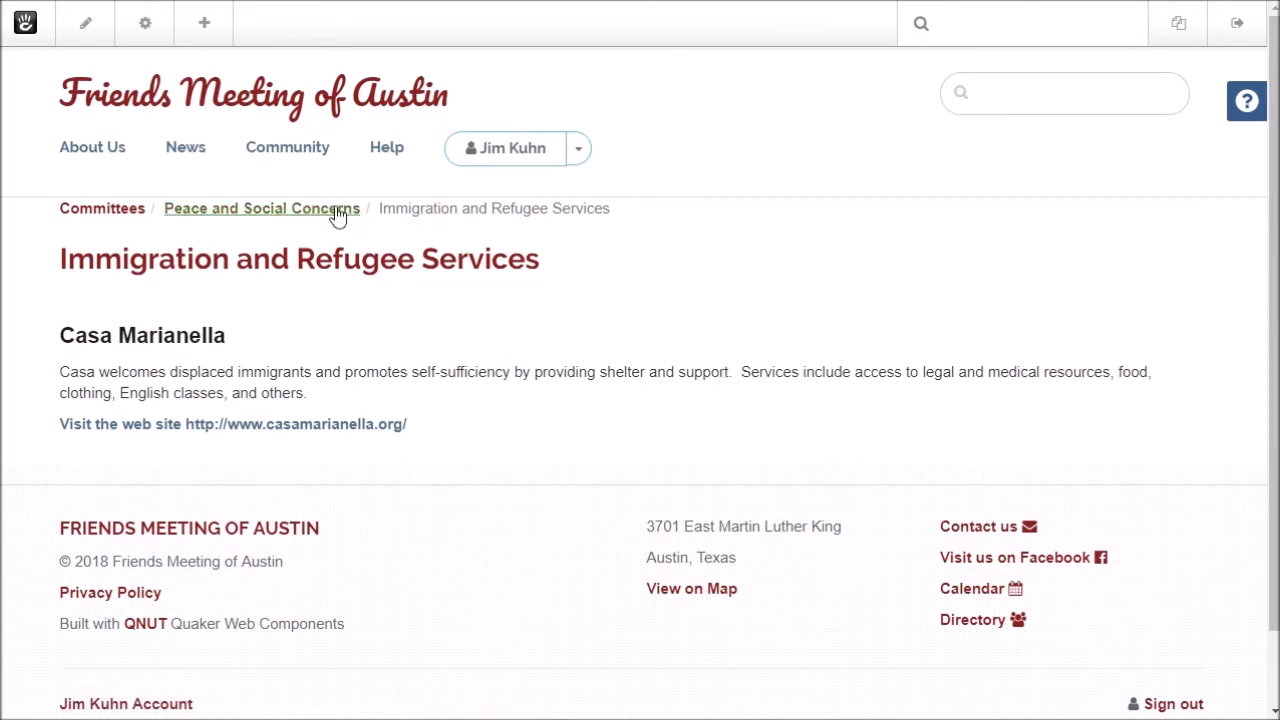
Open the parent Peace and Social Concerns page and check its Committee Pages list for the new sub-page.
click(338, 215)
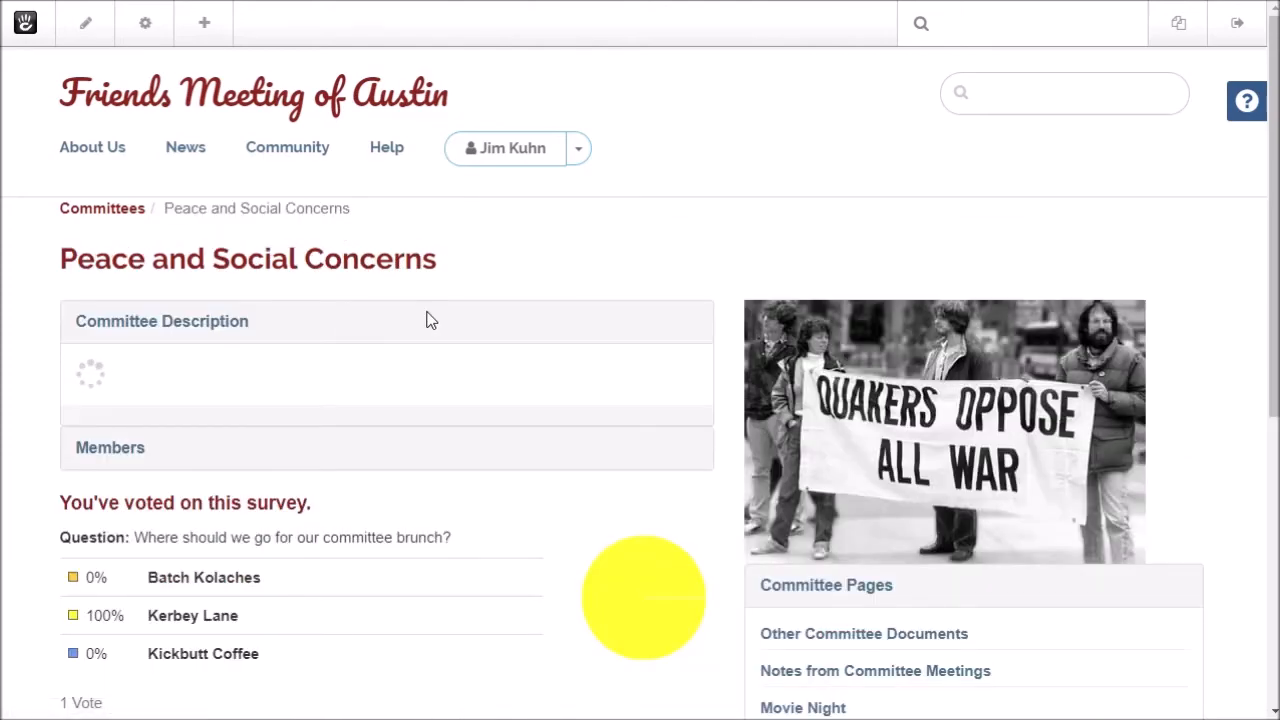
scroll(428, 317, down, 3)
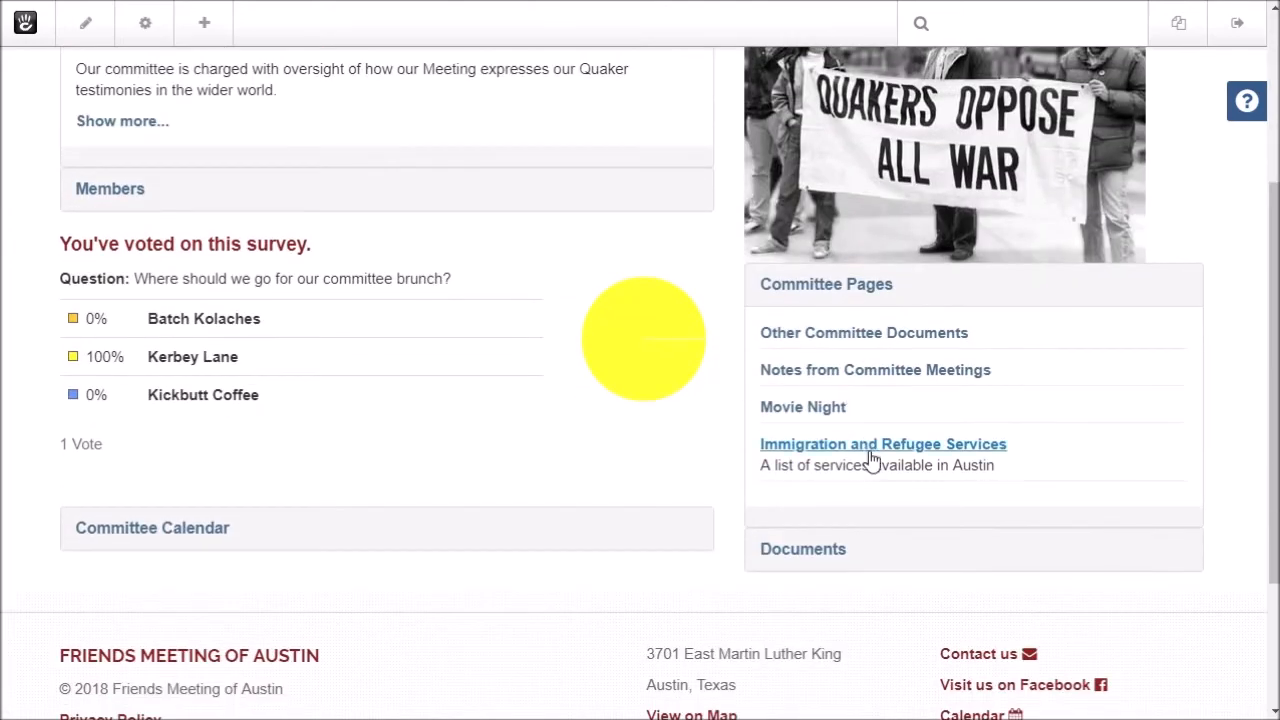
scroll(871, 460, down, 2)
scroll(871, 460, up, 2)
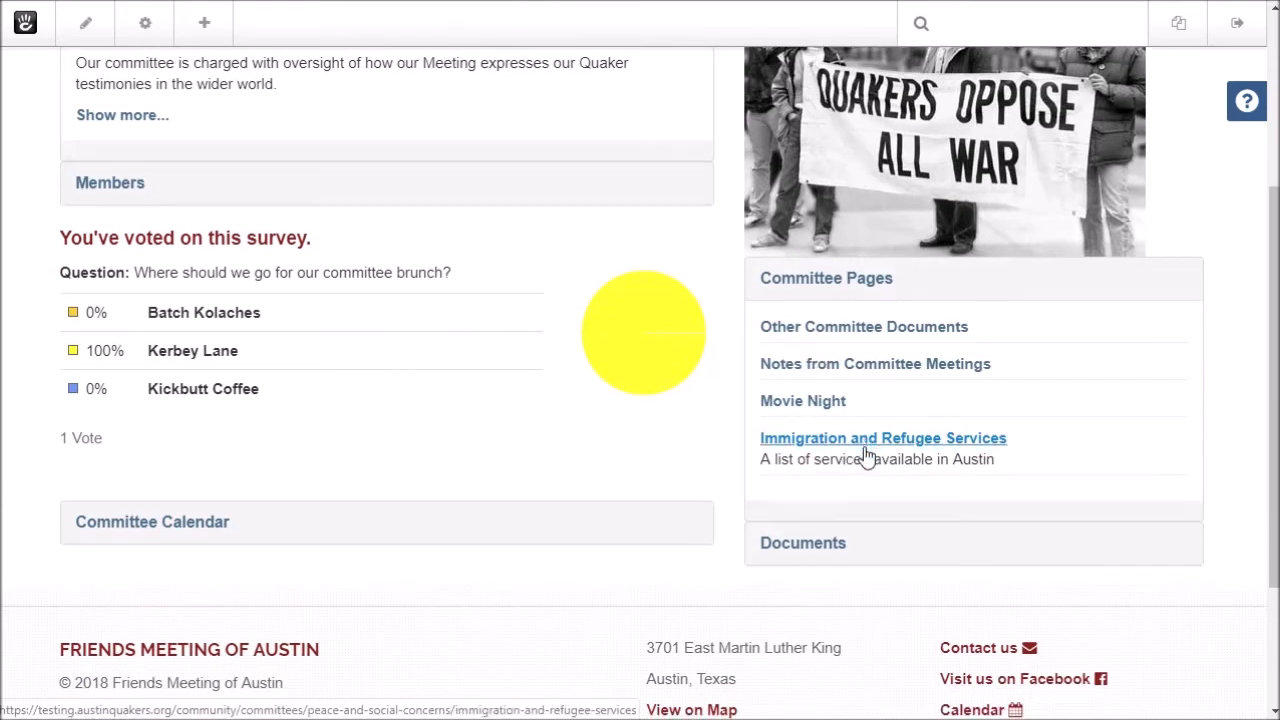
scroll(866, 452, down, 2)
scroll(866, 452, up, 3)
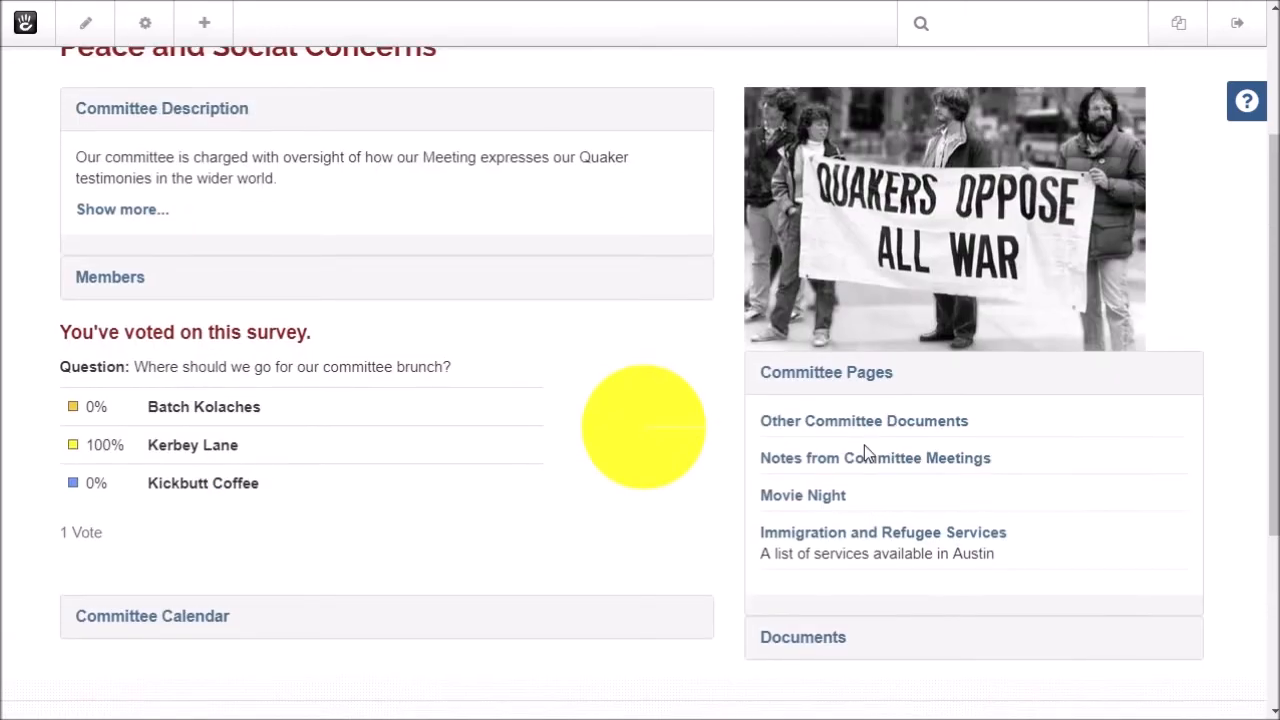
scroll(866, 450, down, 1)
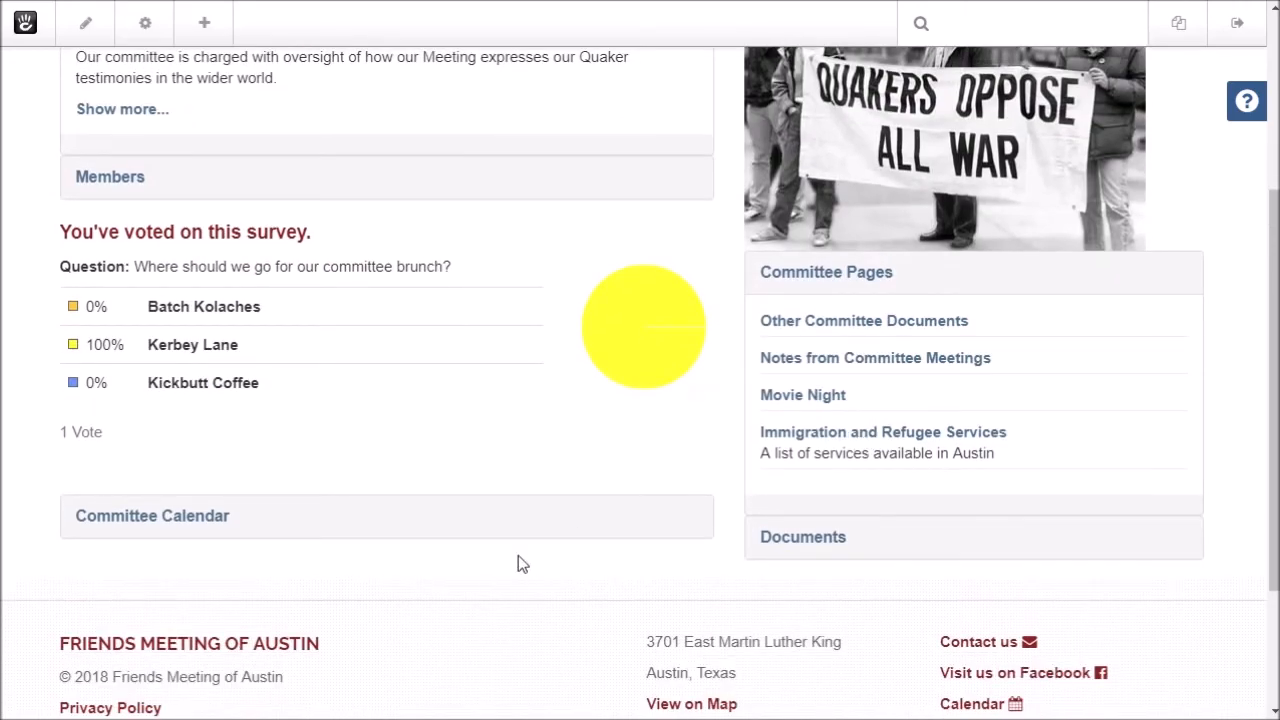
scroll(518, 560, down, 1)
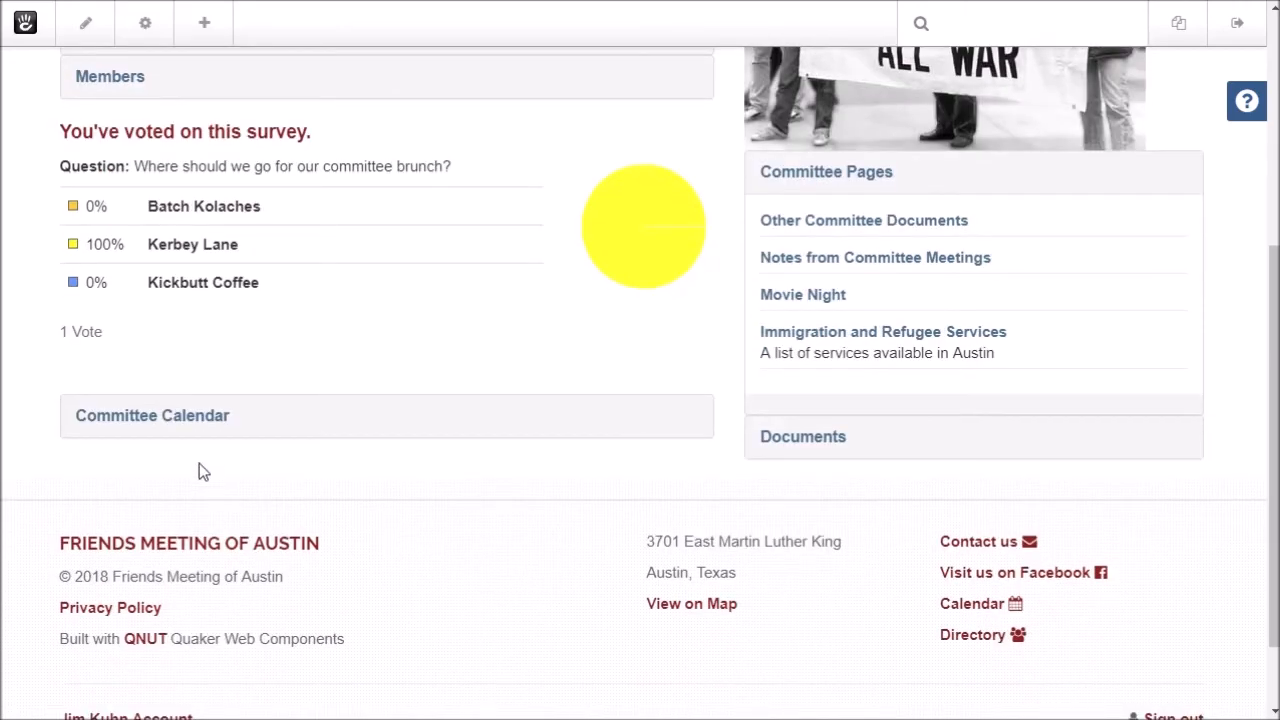
Expand the Committee Calendar and Documents sections and look over the committee page.
click(192, 418)
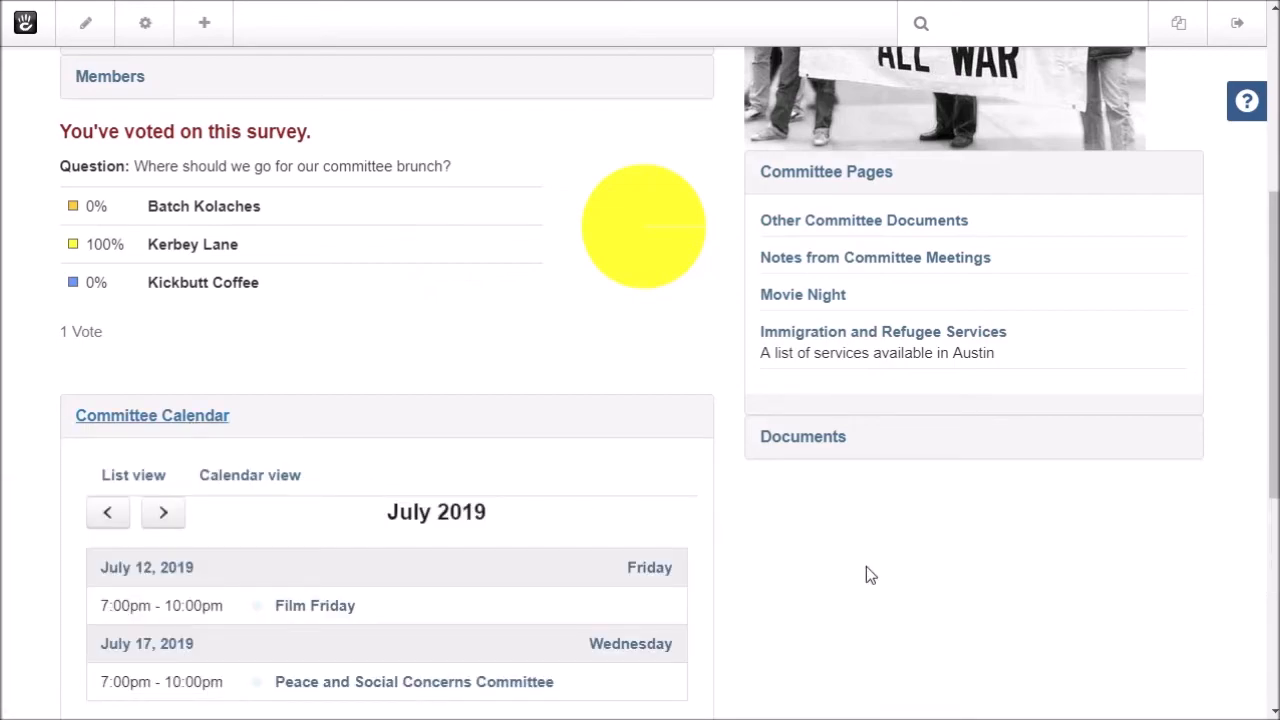
click(807, 437)
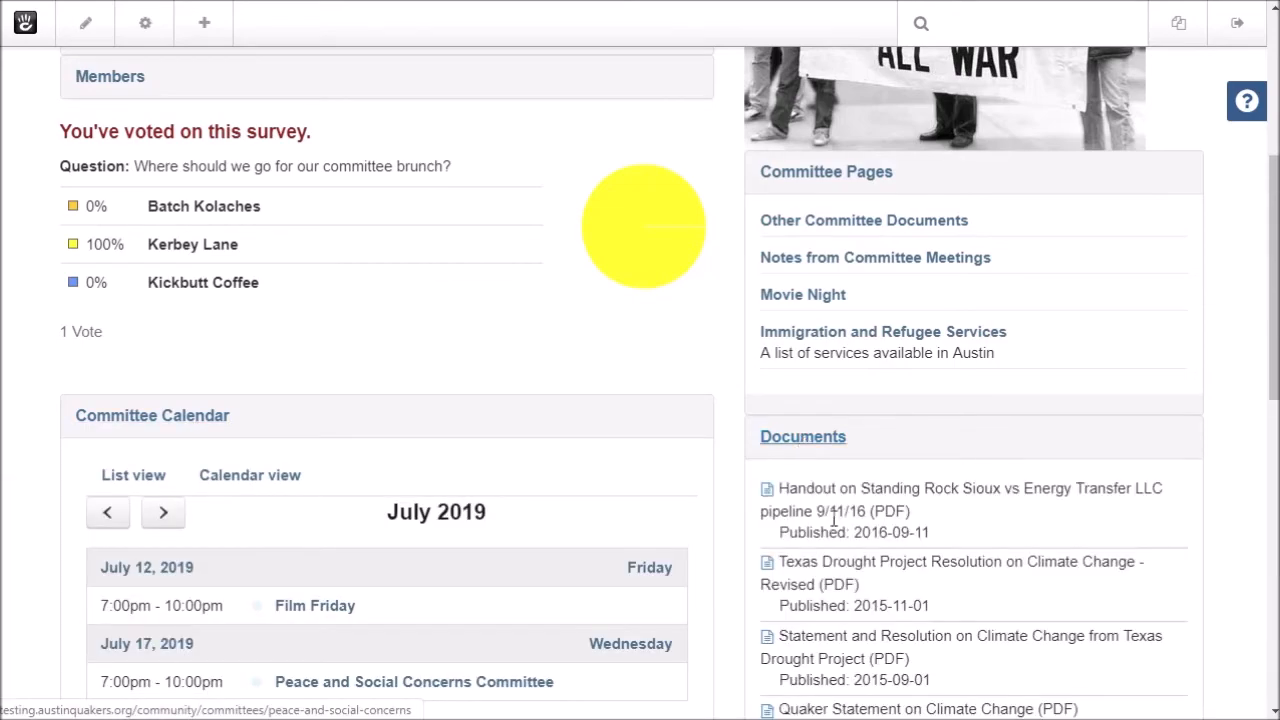
scroll(651, 420, up, 3)
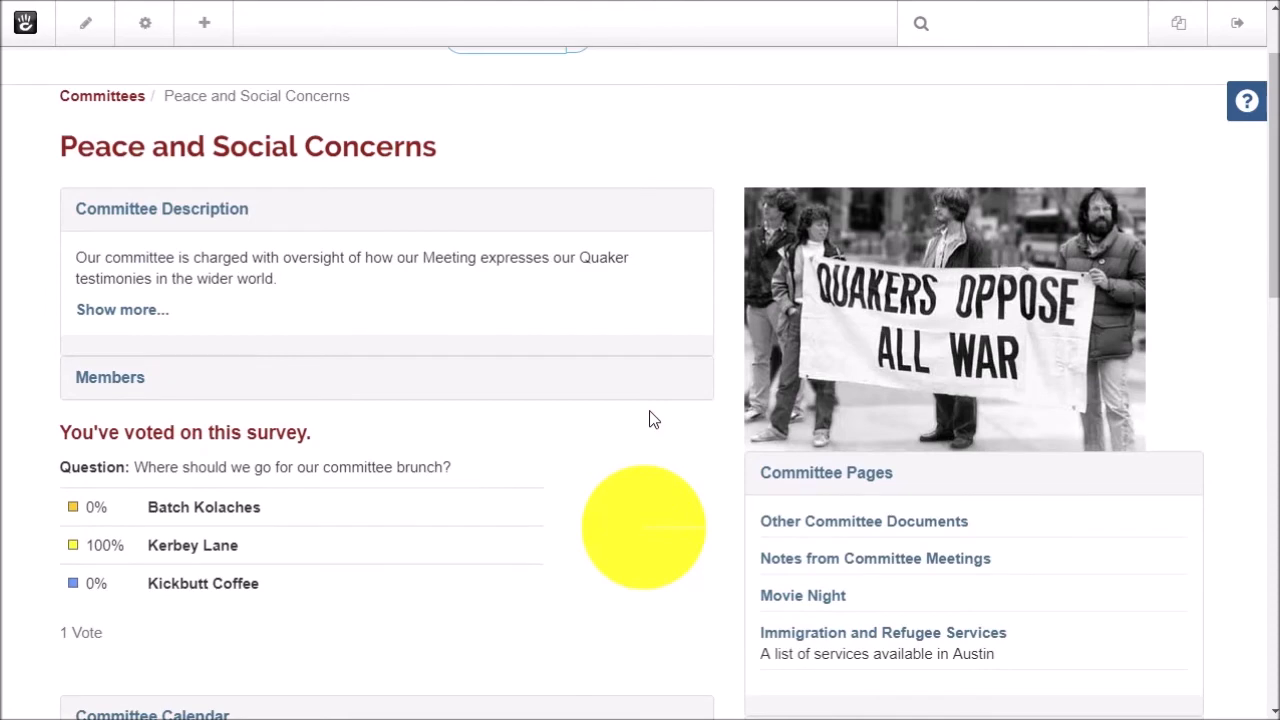
scroll(651, 420, down, 2)
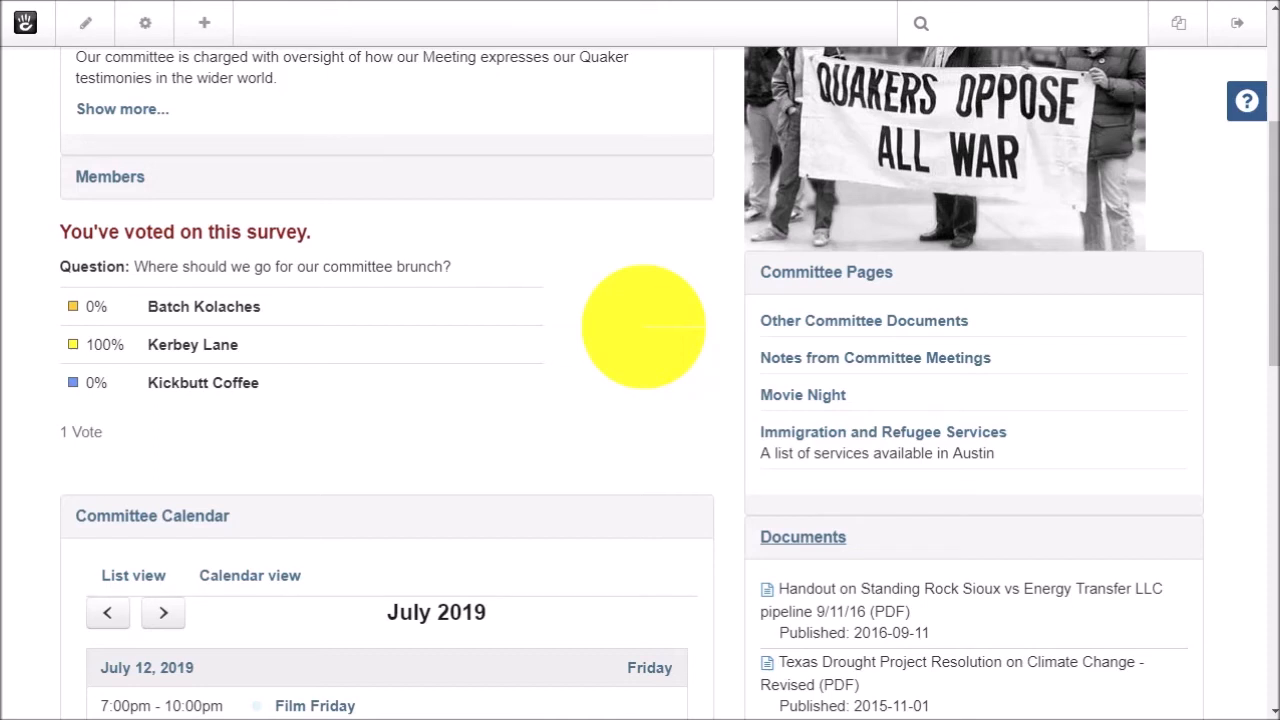
scroll(420, 408, up, 2)
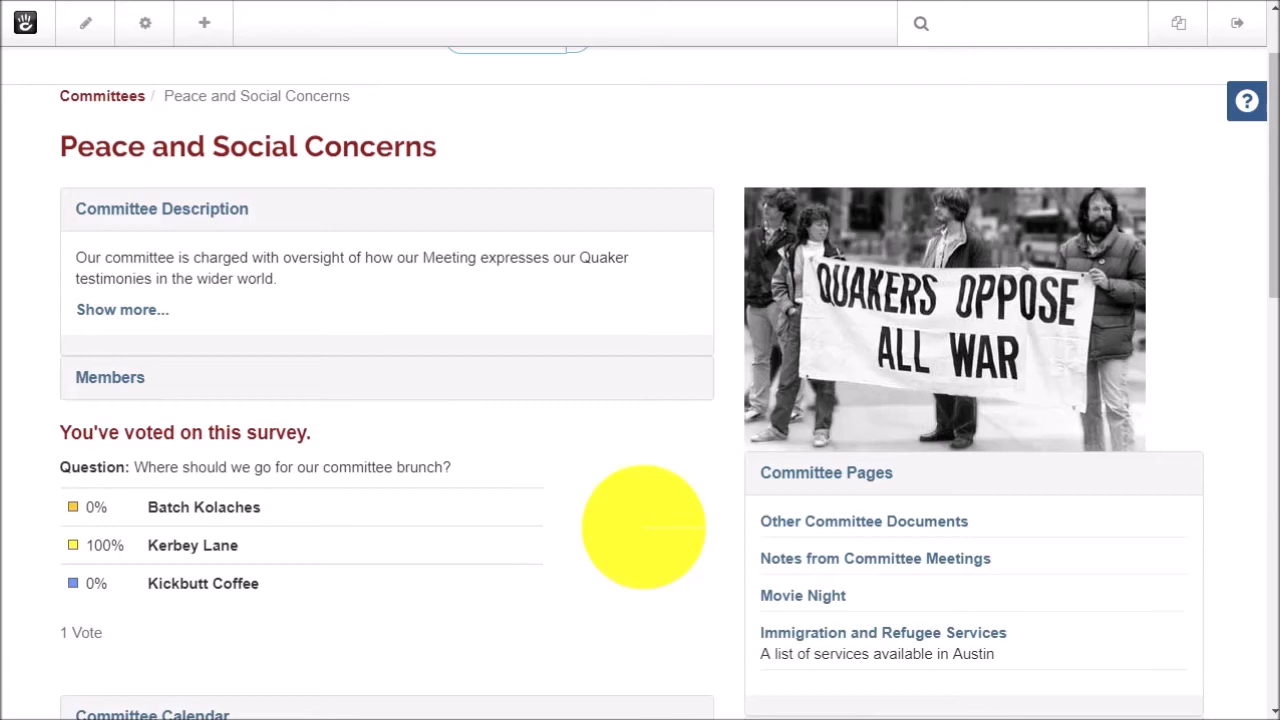
scroll(556, 174, up, 1)
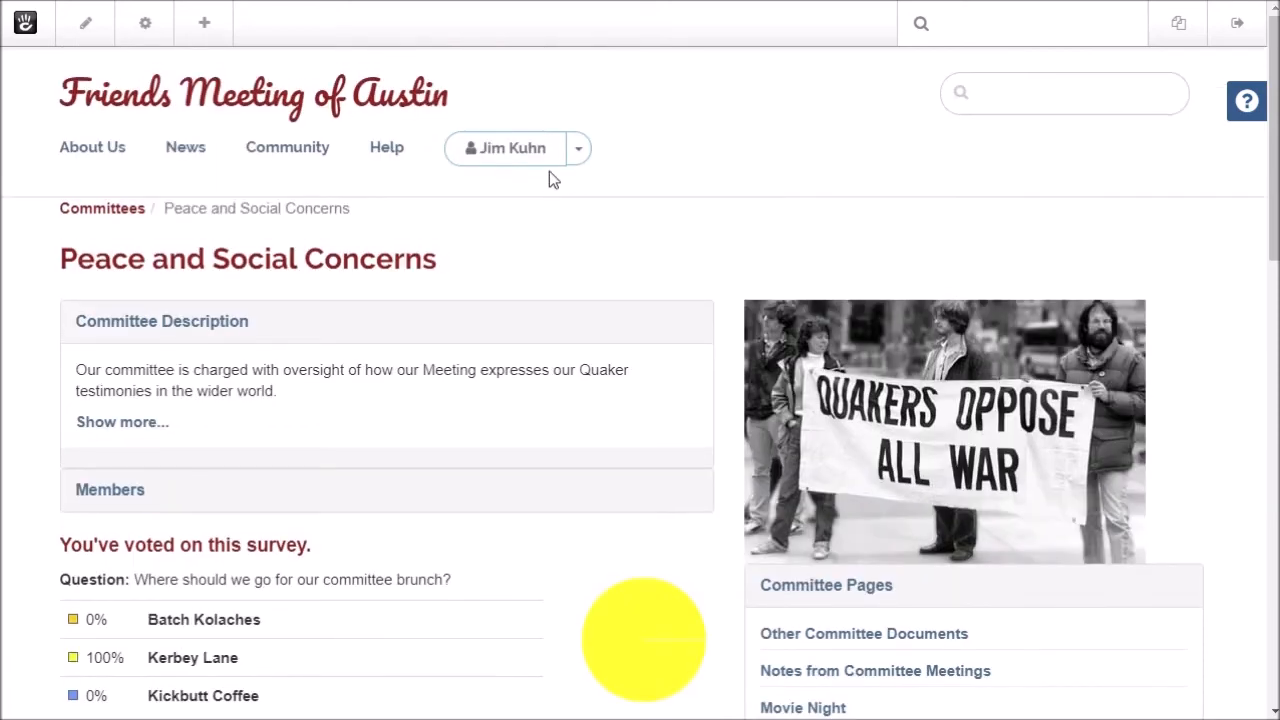
Sign out of the site and open the Peace and Social Concerns committee page as a guest.
click(581, 158)
click(477, 490)
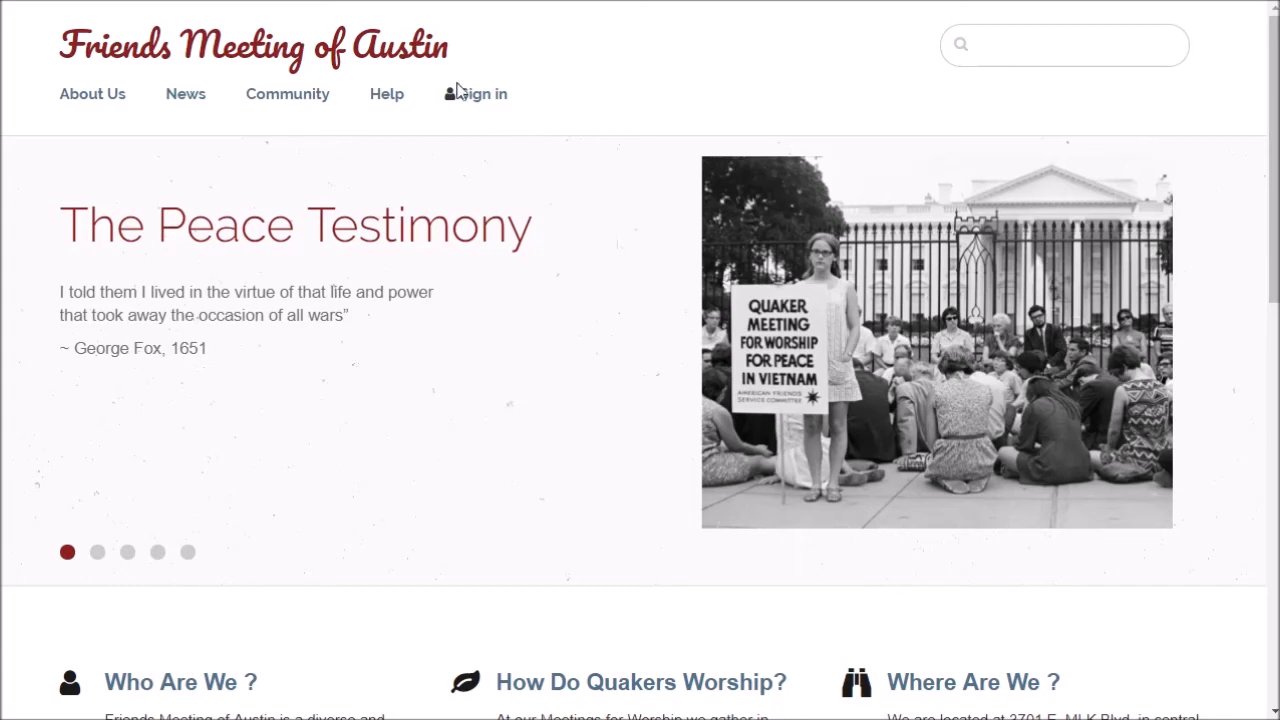
mouse_move(311, 100)
click(311, 100)
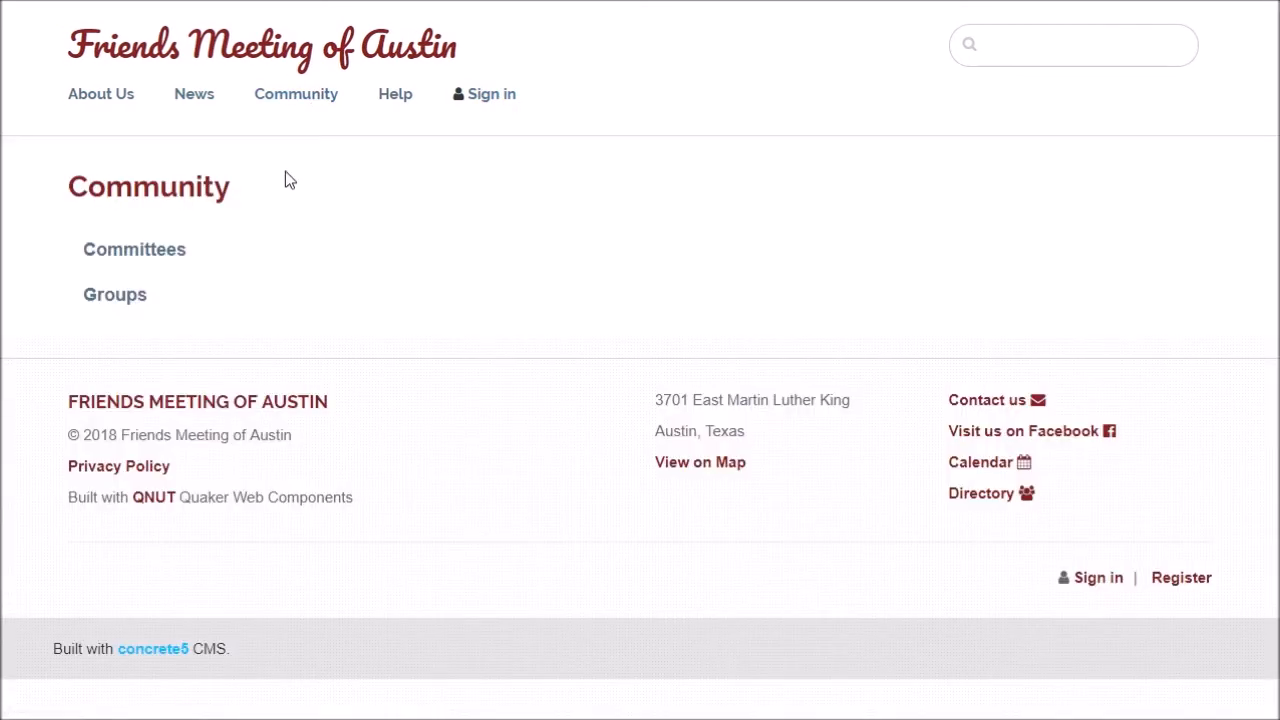
click(155, 262)
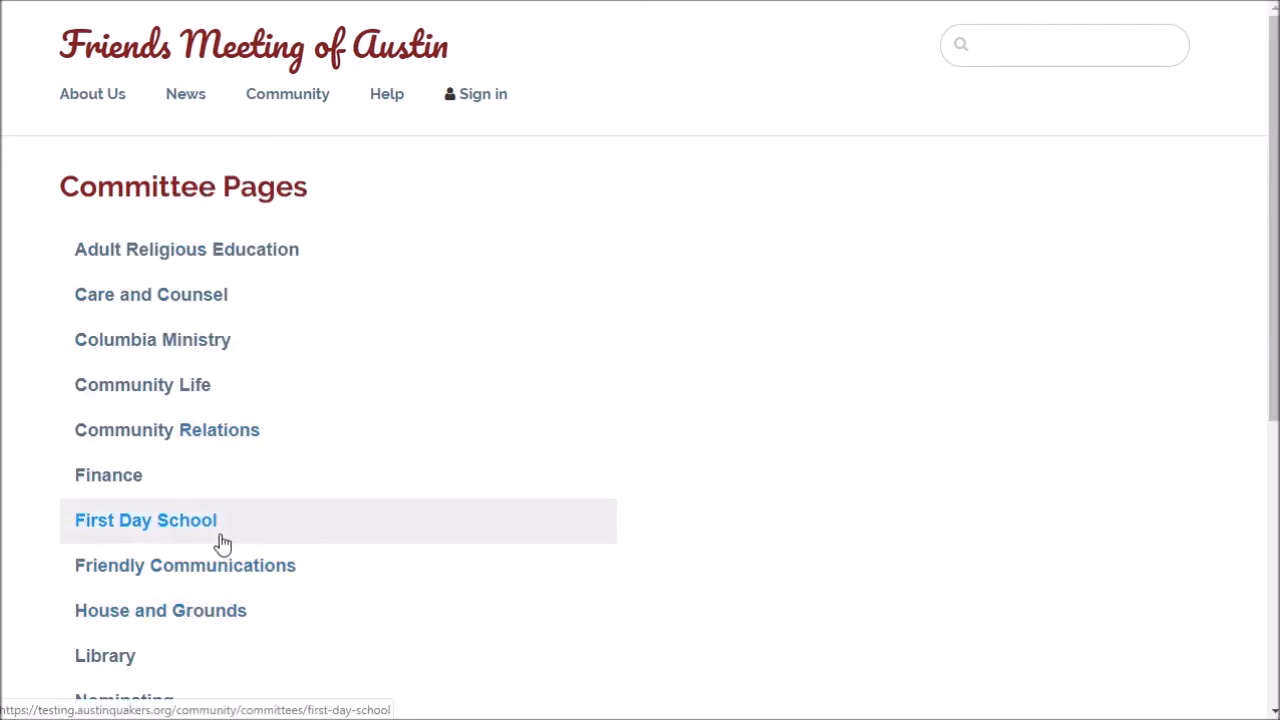
scroll(223, 547, down, 3)
click(214, 450)
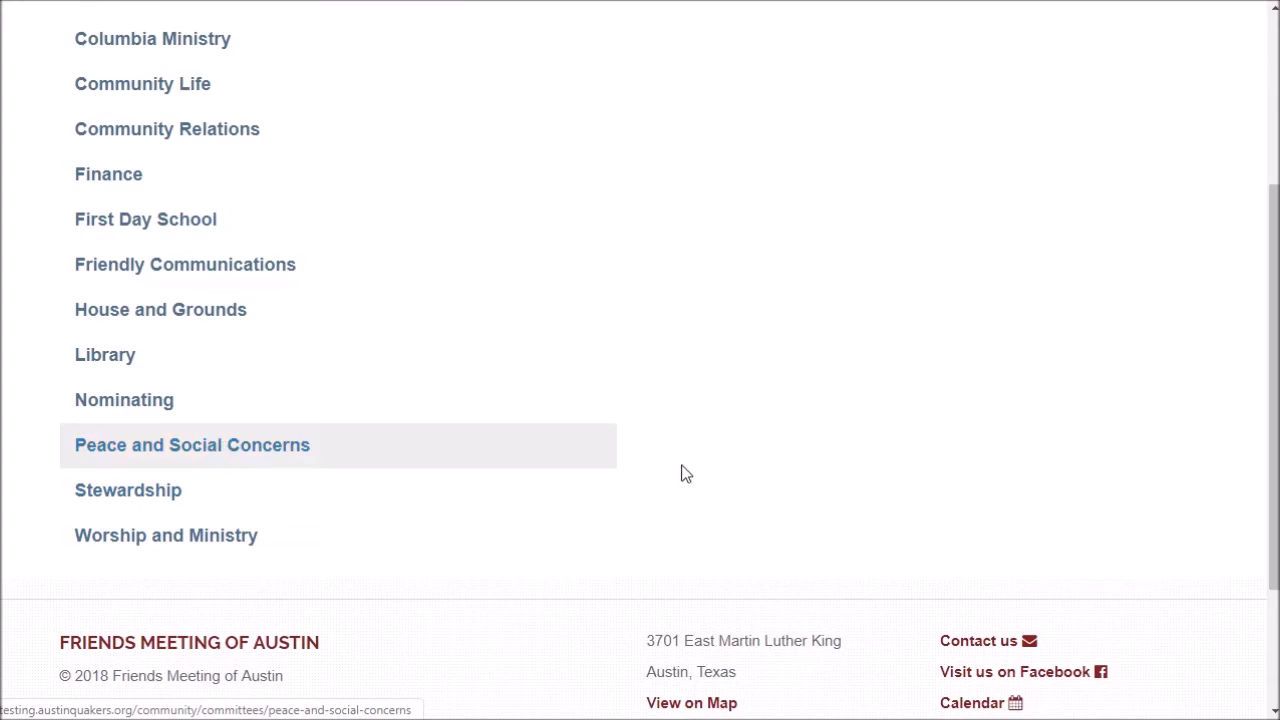
Examine which sub-pages the Committee Pages list offers to a signed-out visitor.
scroll(1111, 557, down, 2)
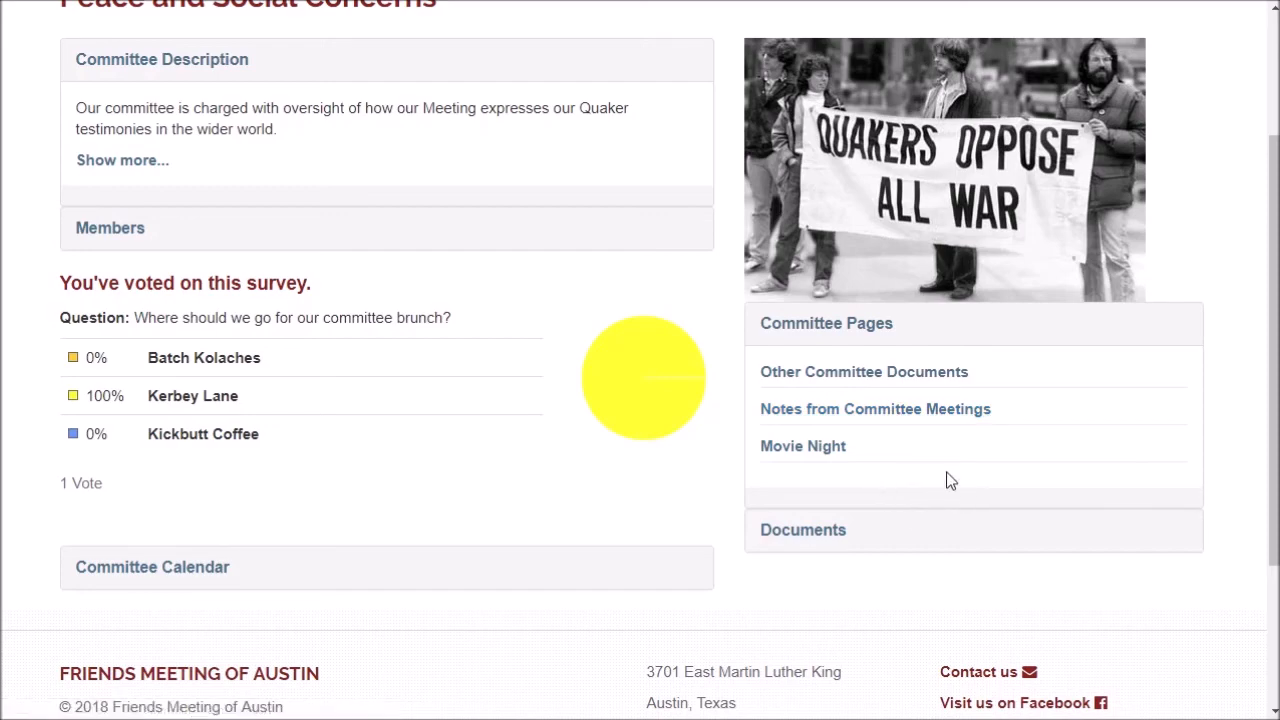
scroll(985, 482, down, 2)
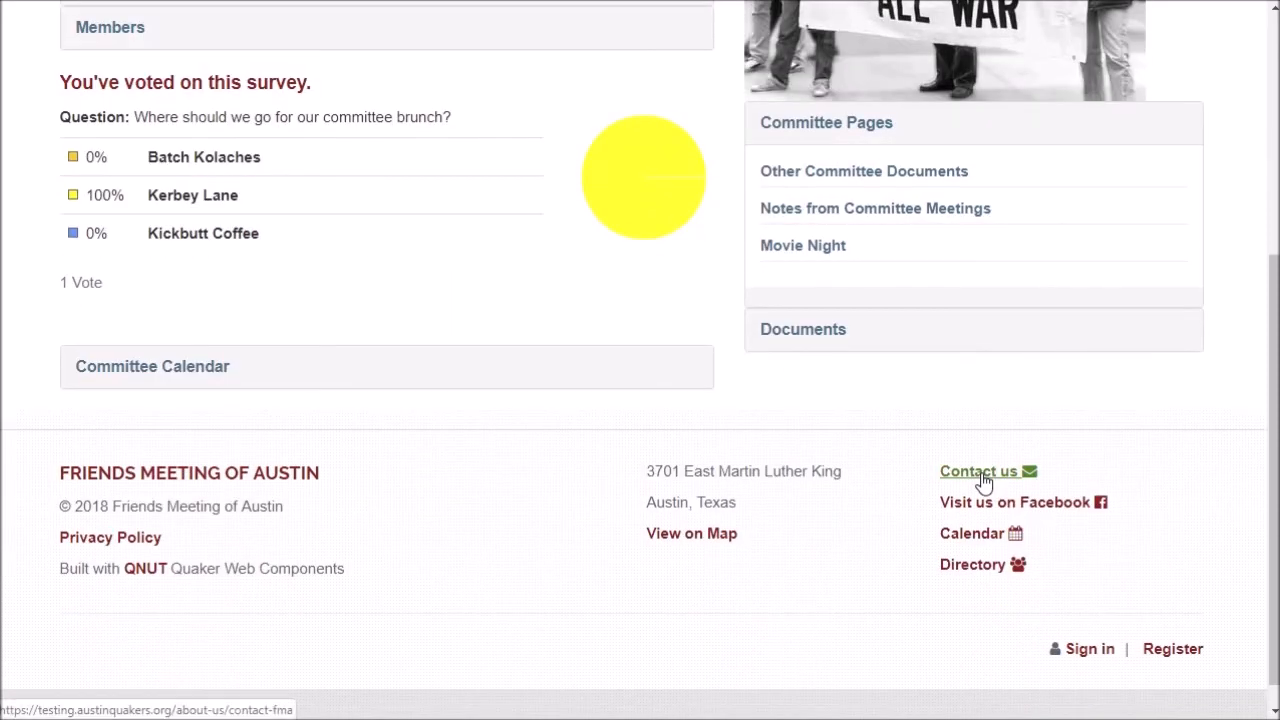
scroll(985, 482, up, 2)
scroll(985, 482, up, 1)
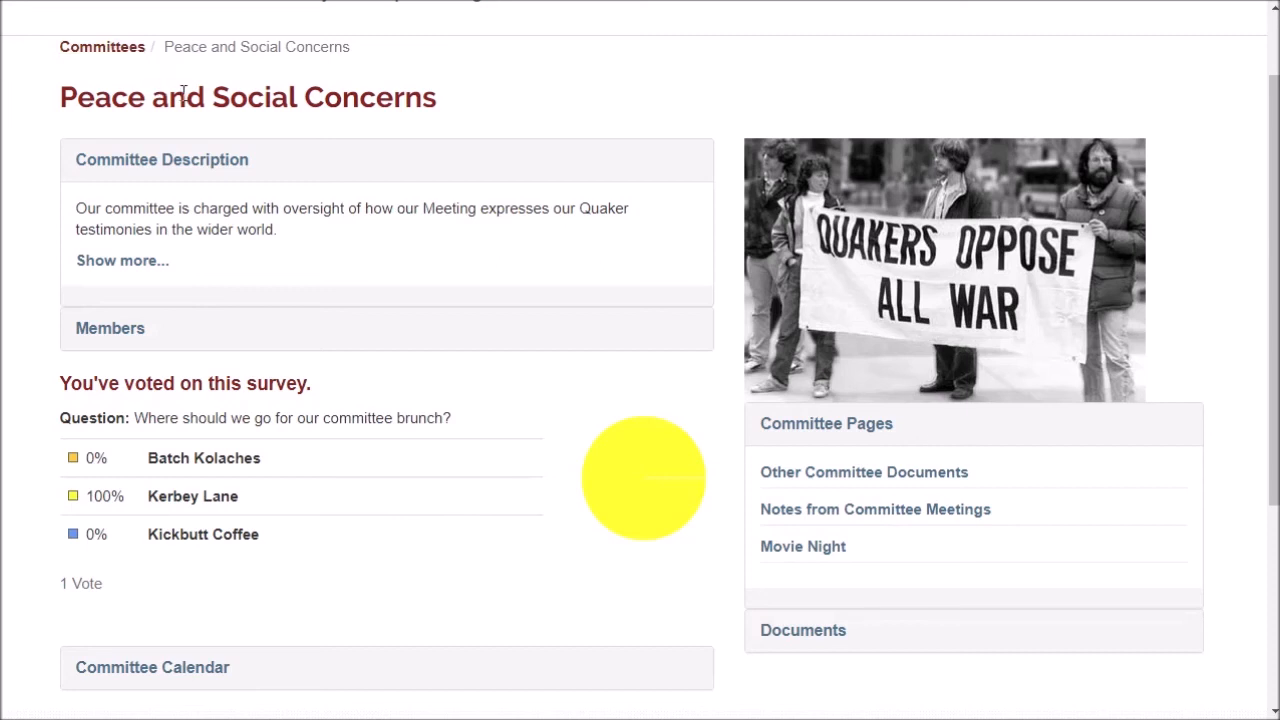
Return to the site's home page and open the Support page of the Help section.
scroll(182, 90, up, 1)
click(186, 57)
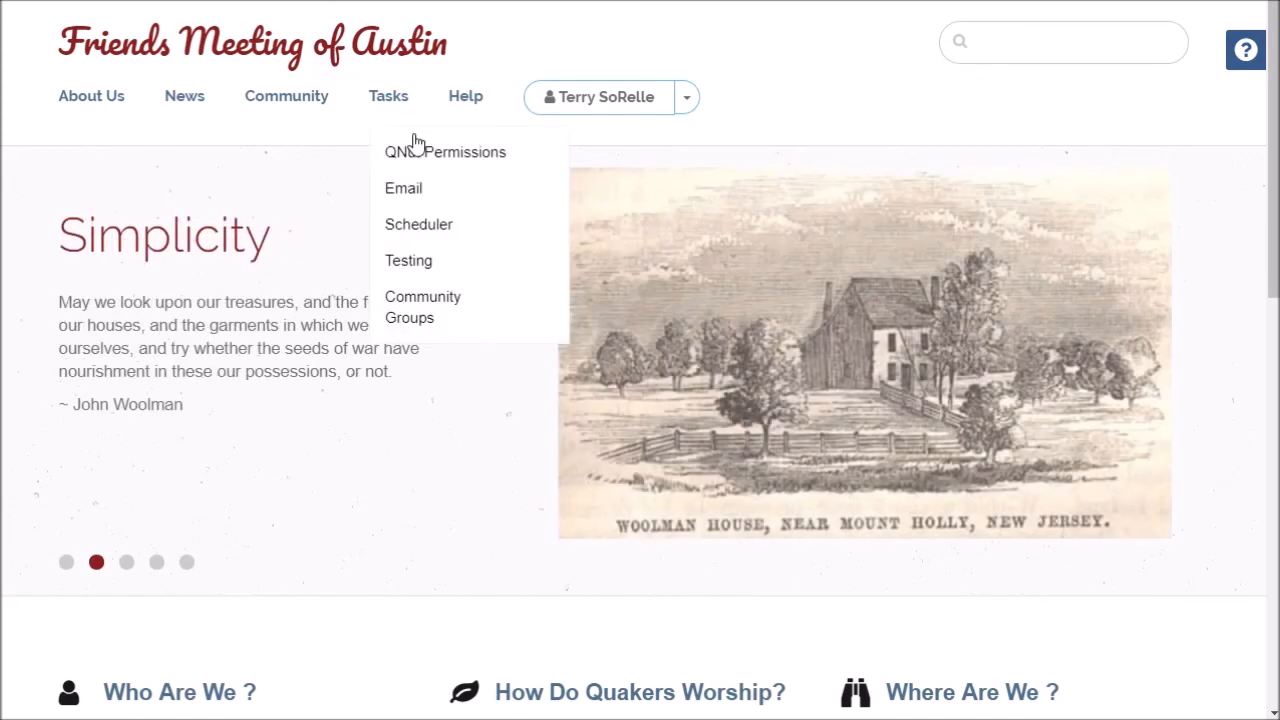
mouse_move(481, 99)
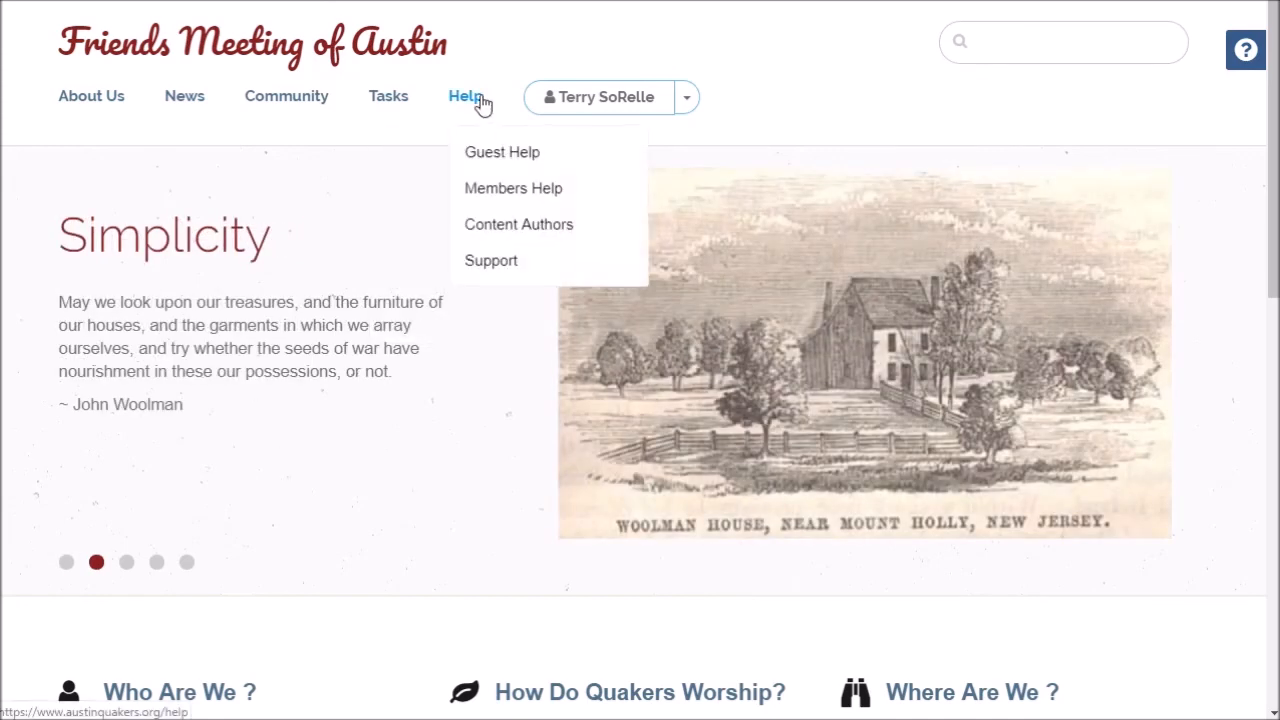
click(478, 263)
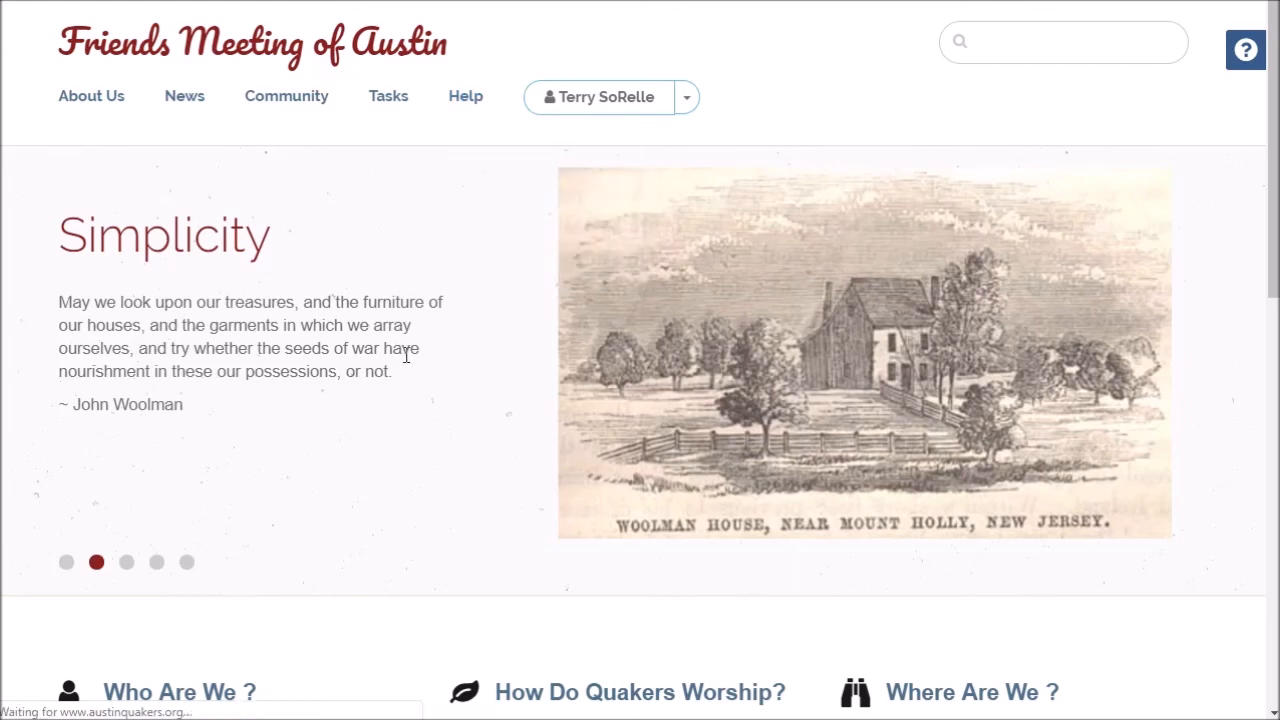